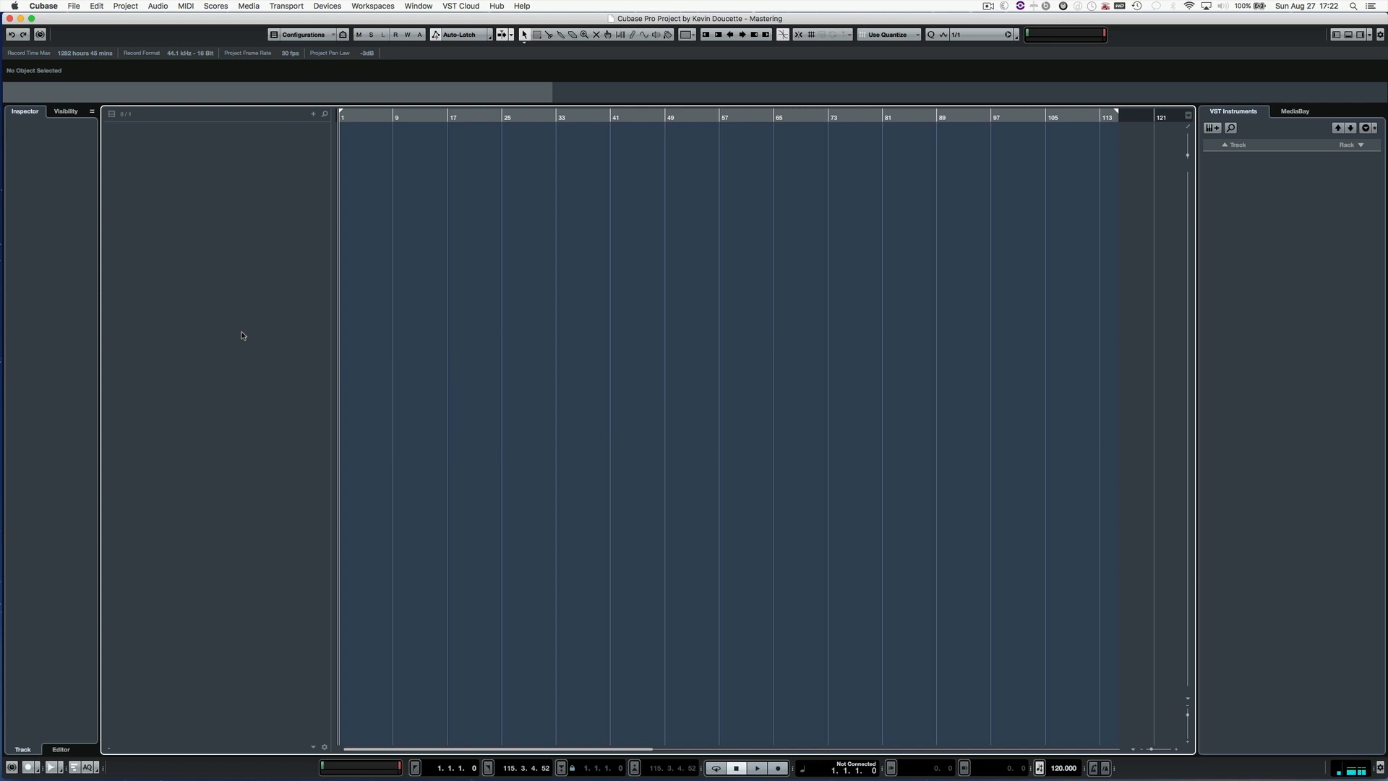
# Switch to Finder and examine the file details of "The Only Way Out_Mix_K01 - Stereo Out.wav" in Lesson 11's Audio folder.
pyautogui.press('super+Tab')
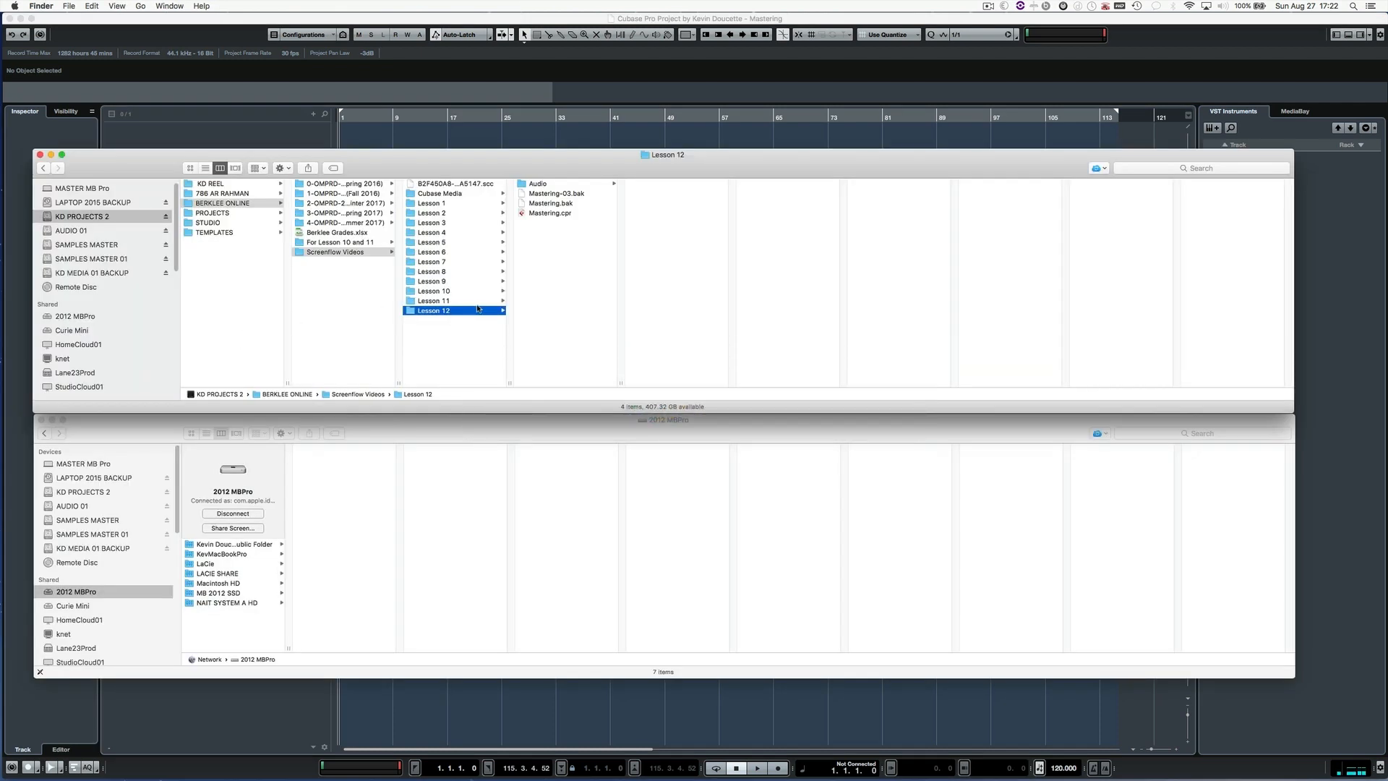
pyautogui.click(477, 302)
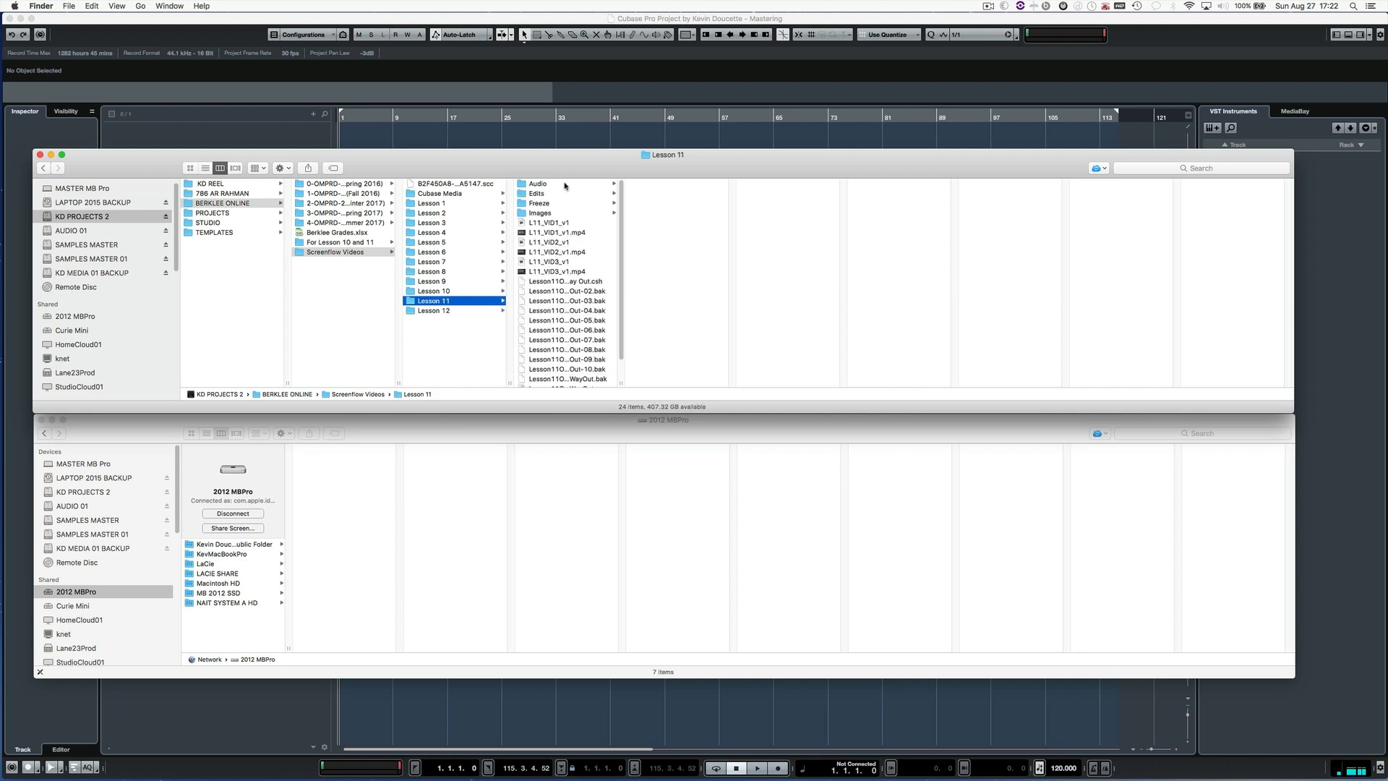
pyautogui.click(566, 185)
pyautogui.moveTo(730, 383); pyautogui.dragTo(807, 385)
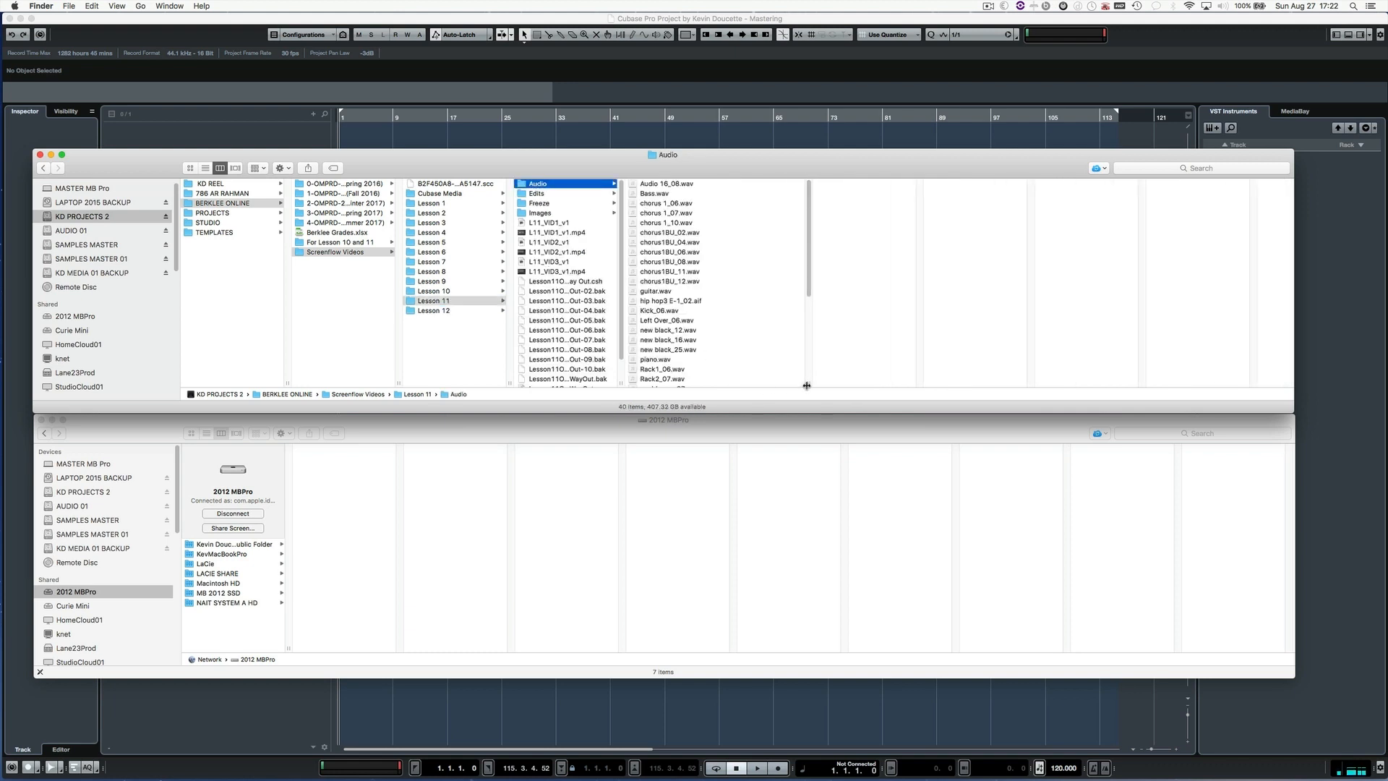
pyautogui.scroll(-5, 731, 340)
pyautogui.click(698, 257)
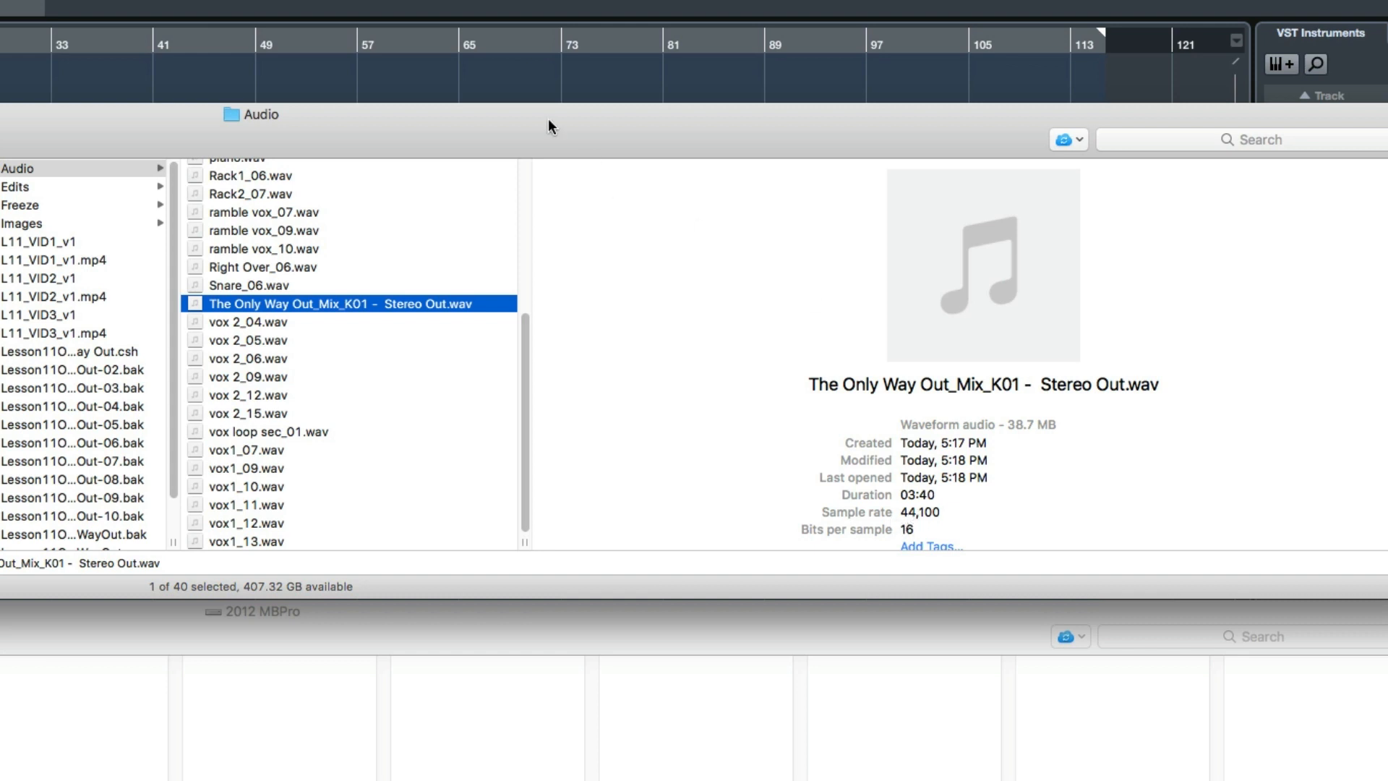
# Return to Cubase and confirm the project setup with a 44.100 kHz sample rate and 16 Bit resolution.
pyautogui.click(526, 86)
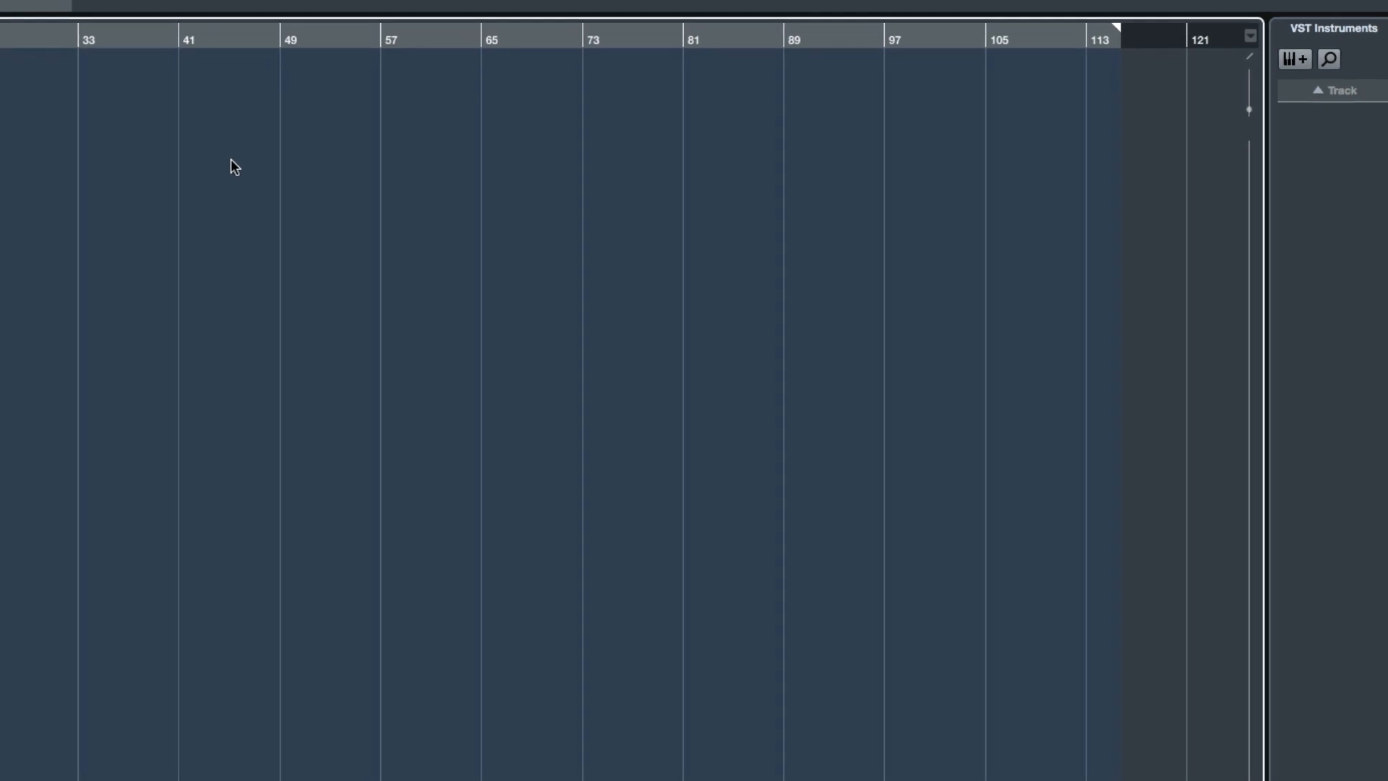
pyautogui.hotkey('shift', 's')
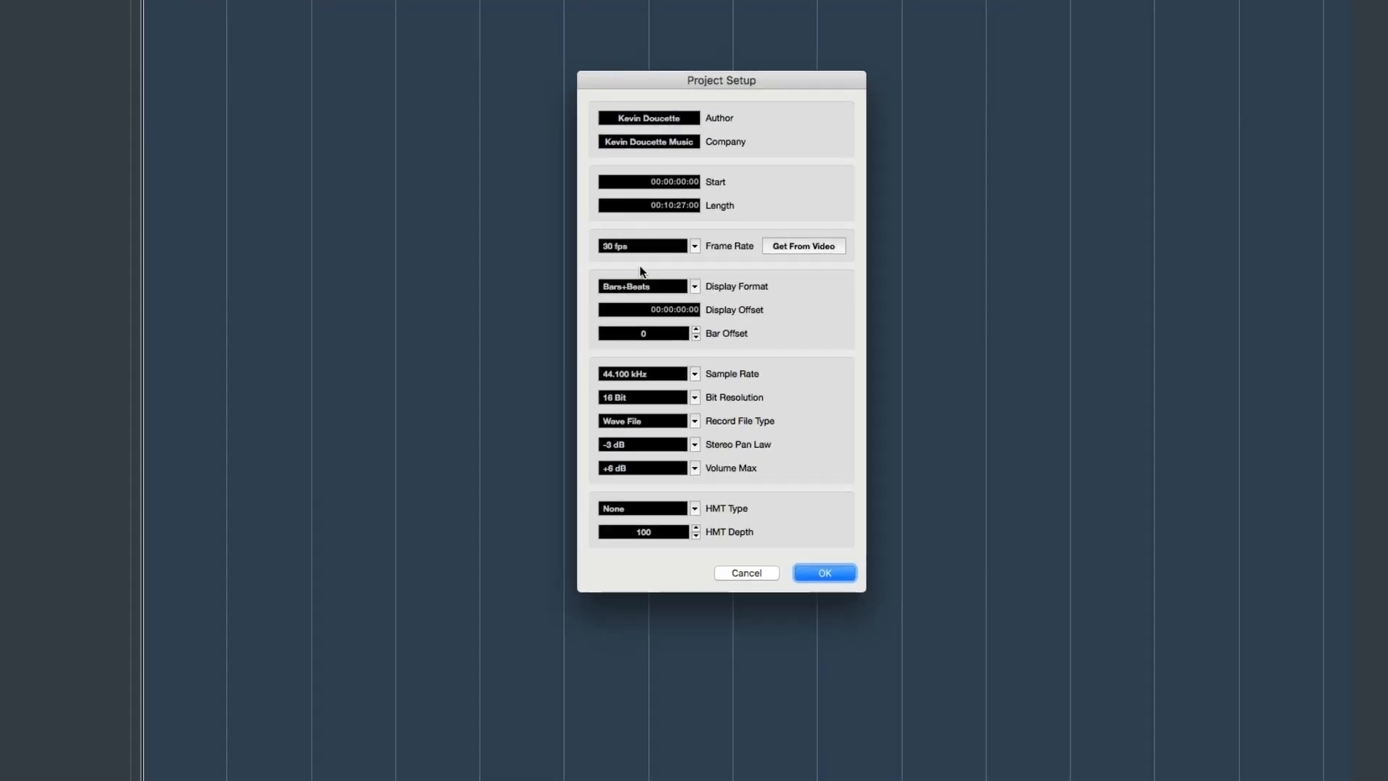
pyautogui.click(652, 377)
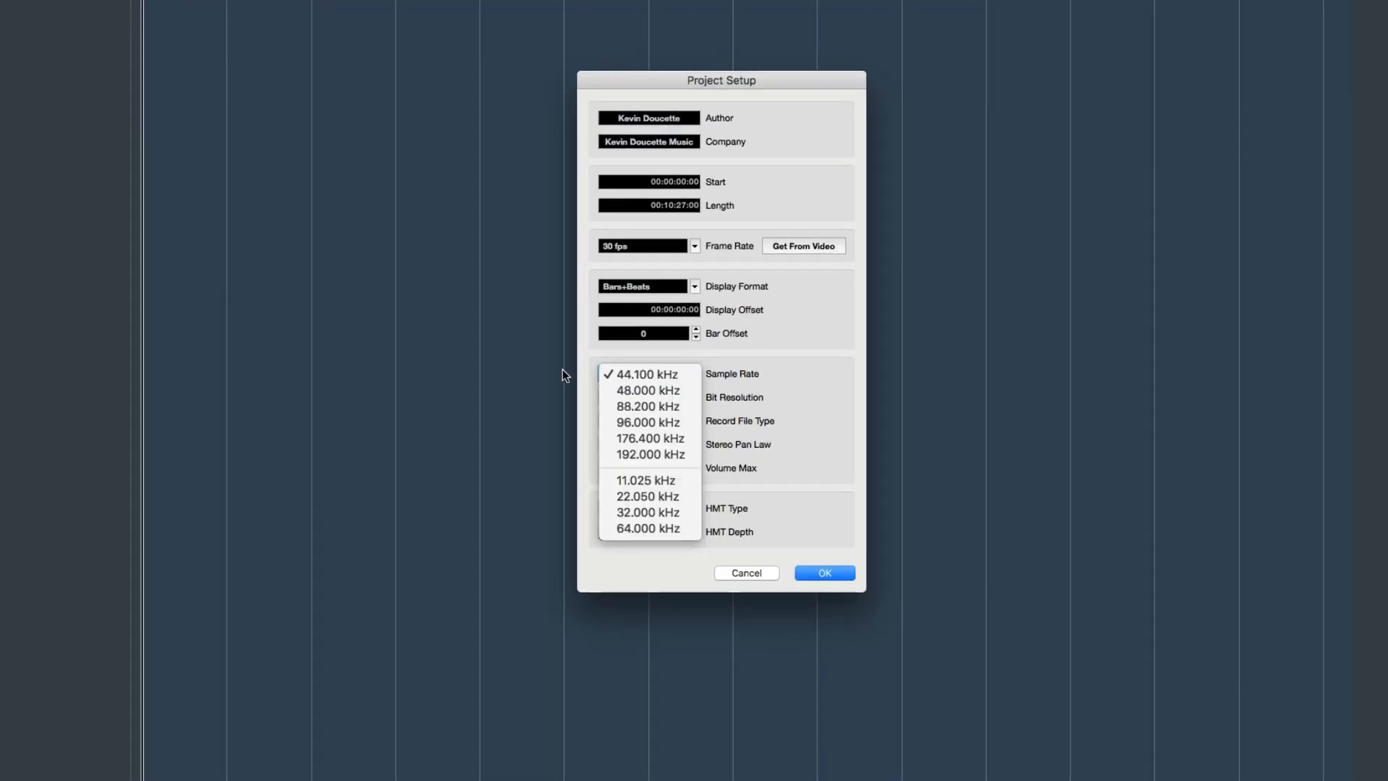
pyautogui.click(565, 375)
pyautogui.click(652, 398)
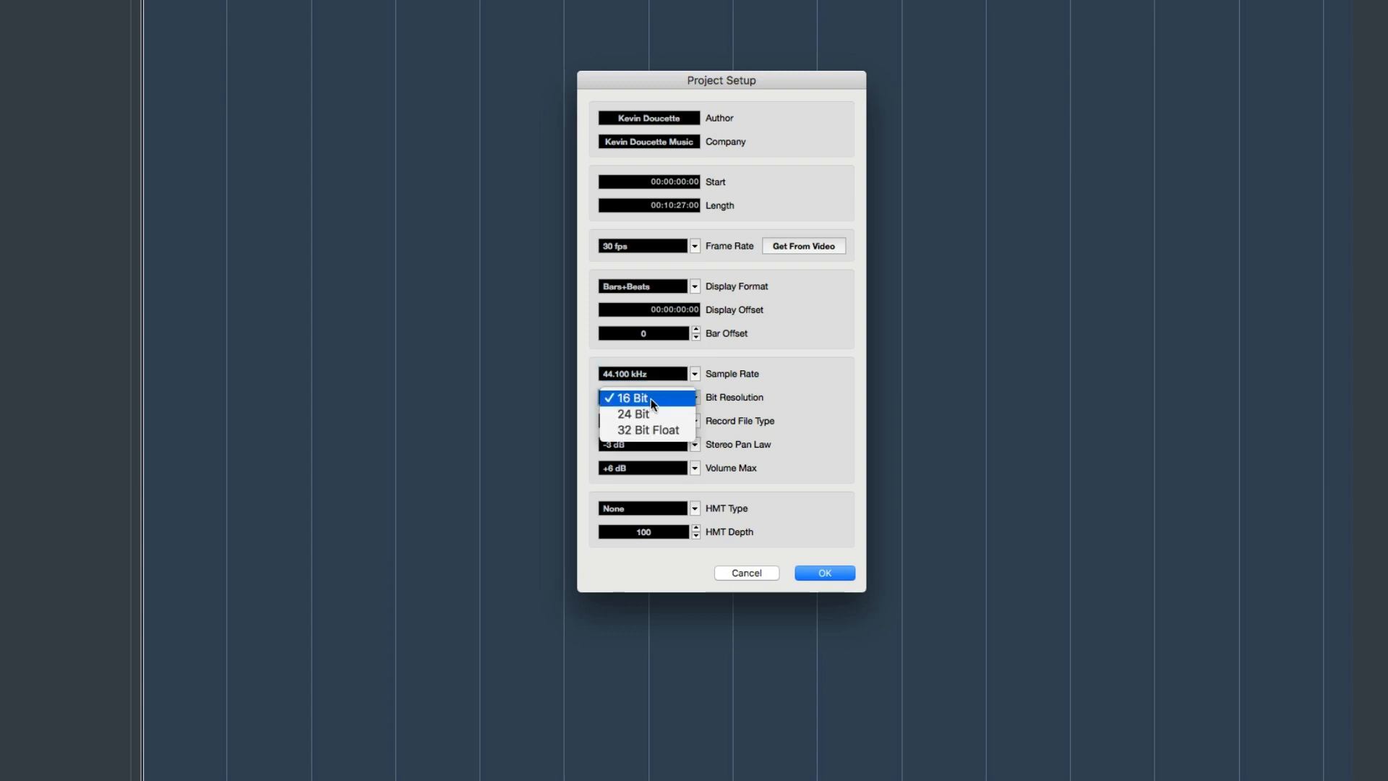
pyautogui.click(562, 392)
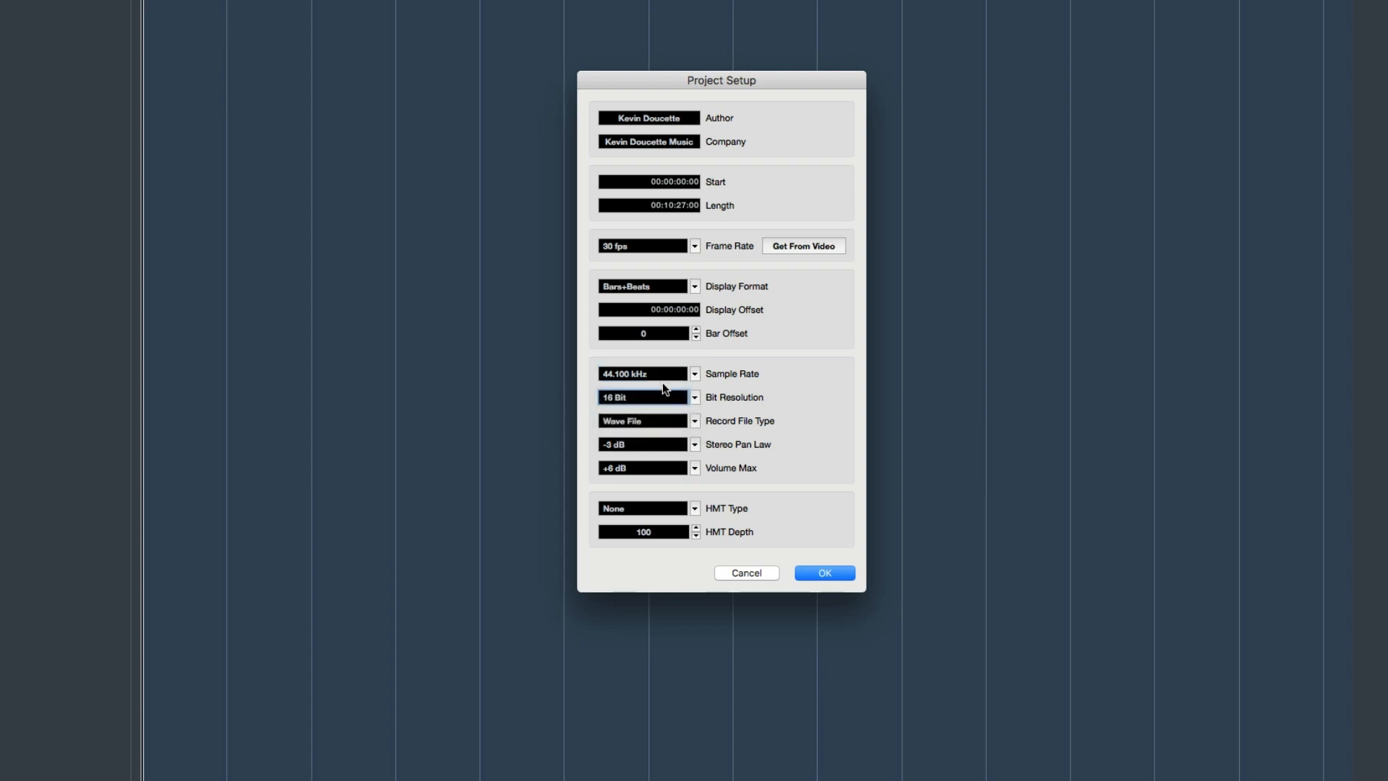
pyautogui.click(618, 375)
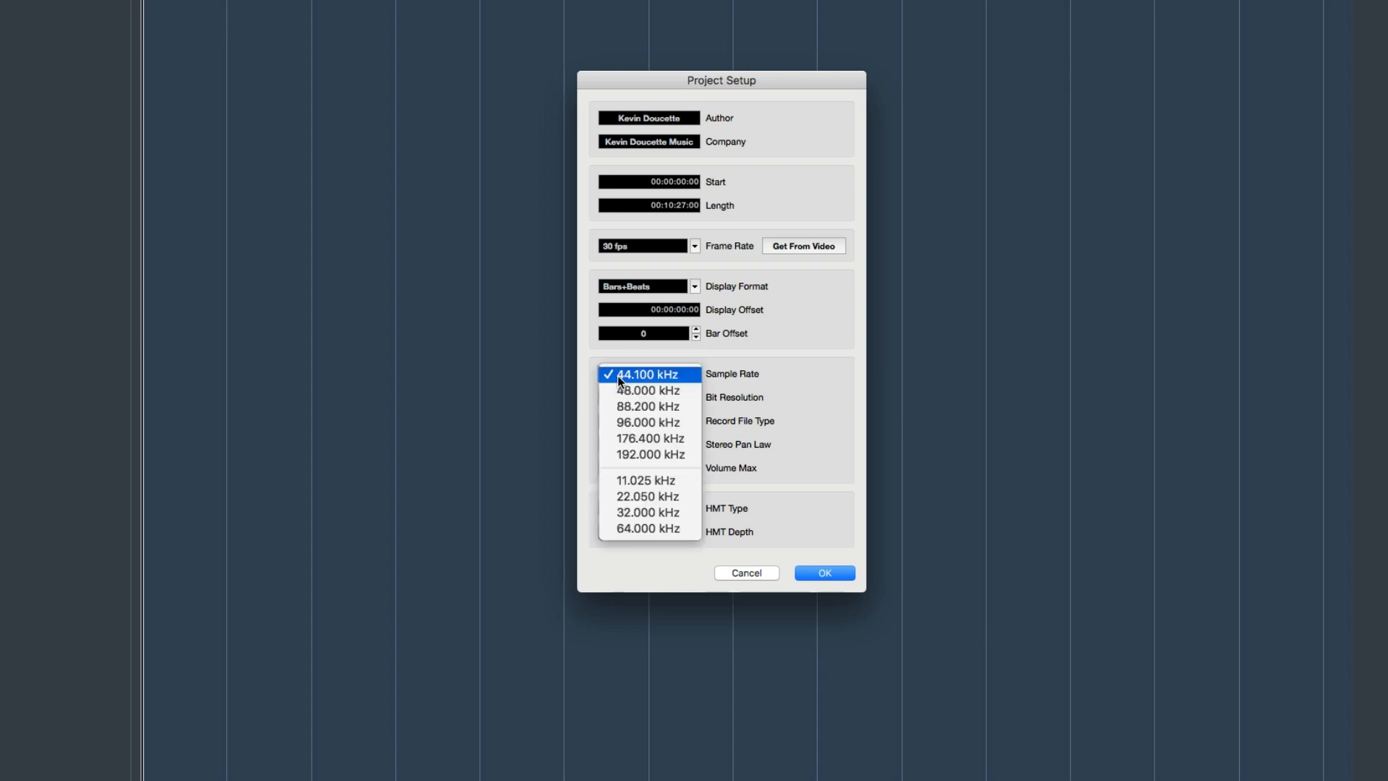
pyautogui.click(576, 370)
pyautogui.click(620, 383)
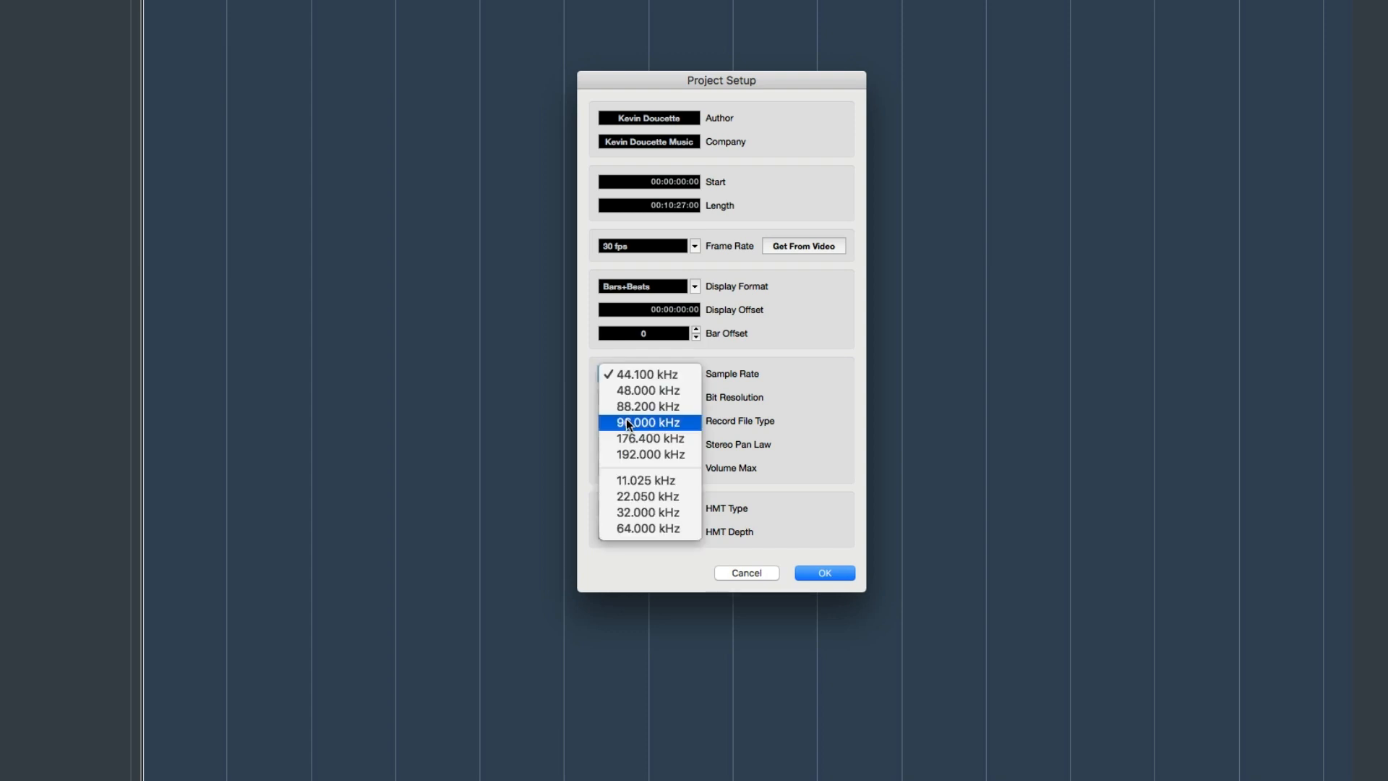
pyautogui.click(640, 375)
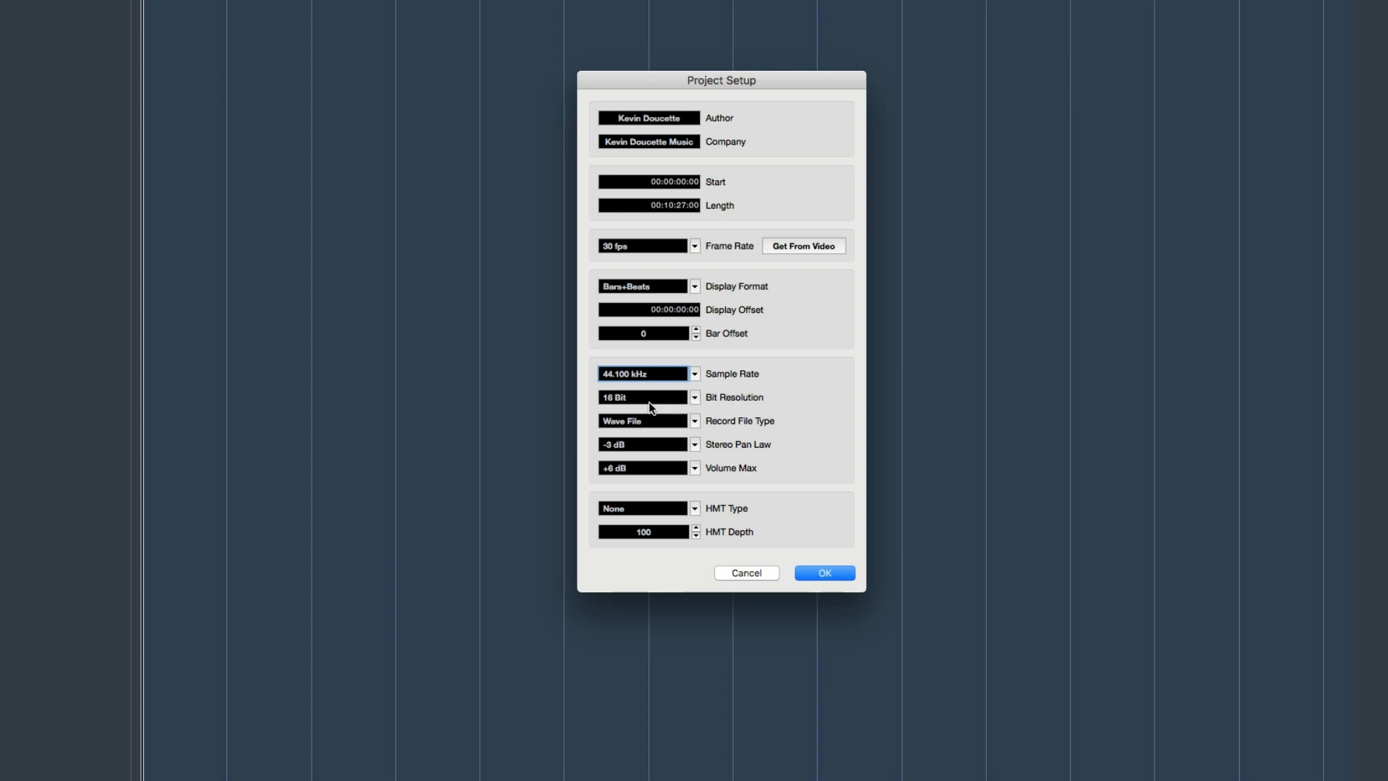
pyautogui.click(825, 572)
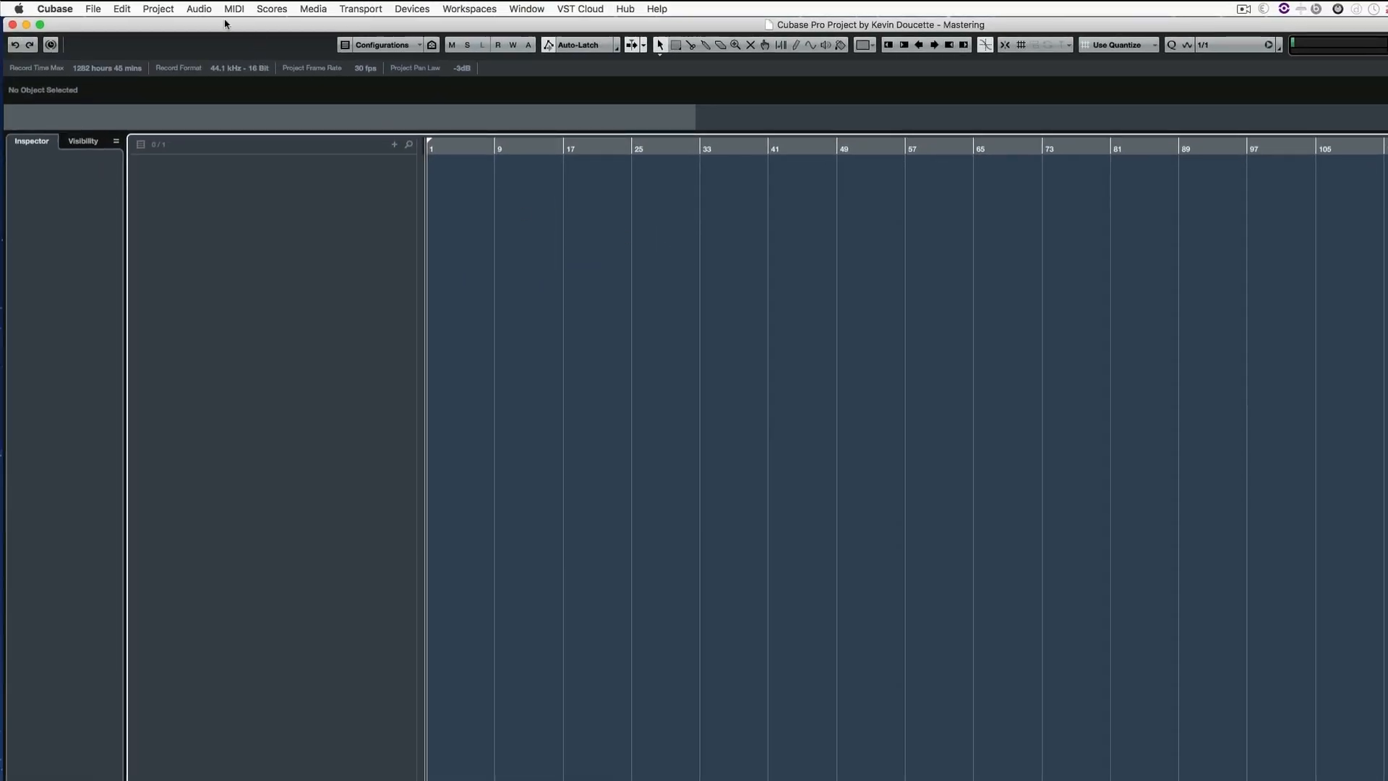
# Import "The Only Way Out_Mix_K01 - Stereo Out.wav" from Screenflow Videos > Lesson 11 > Audio, copying it to the working directory.
pyautogui.click(93, 9)
pyautogui.moveTo(109, 192)
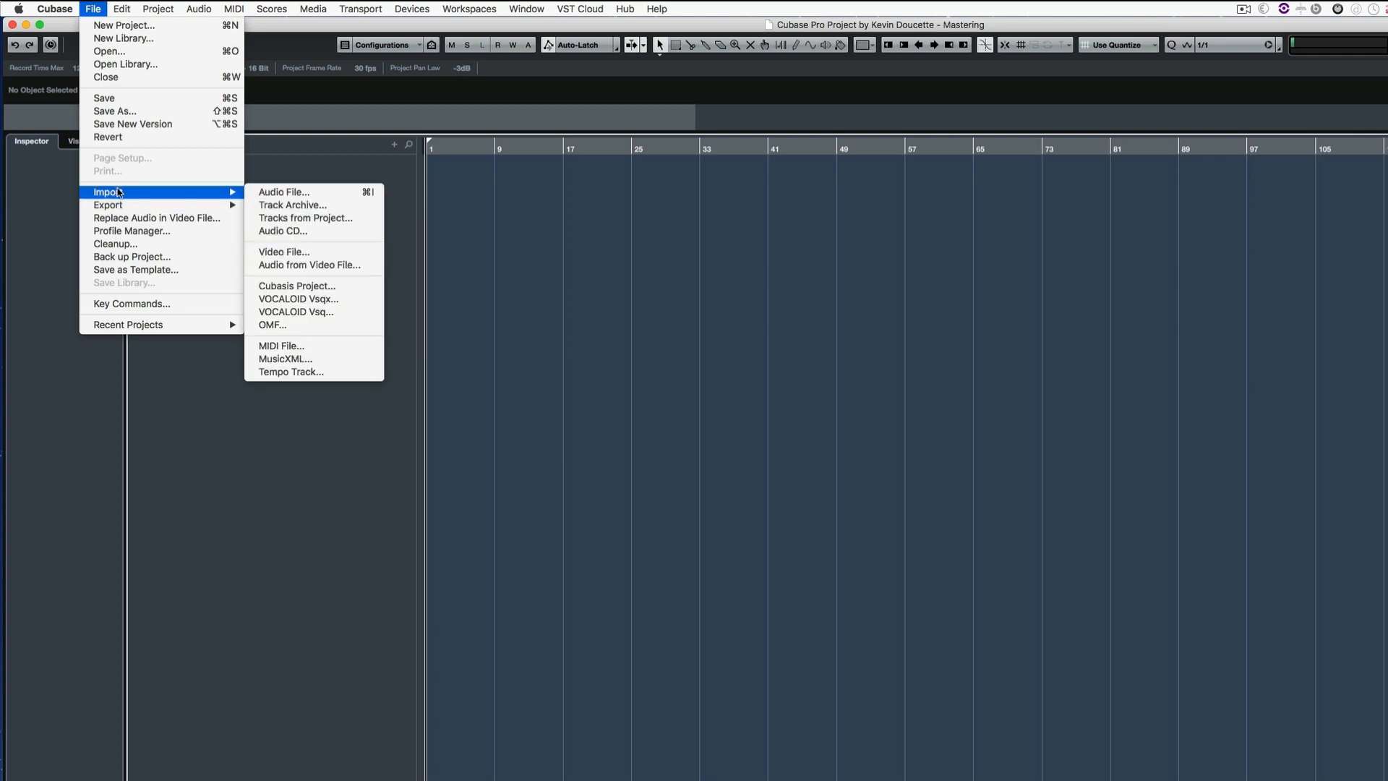
pyautogui.click(300, 189)
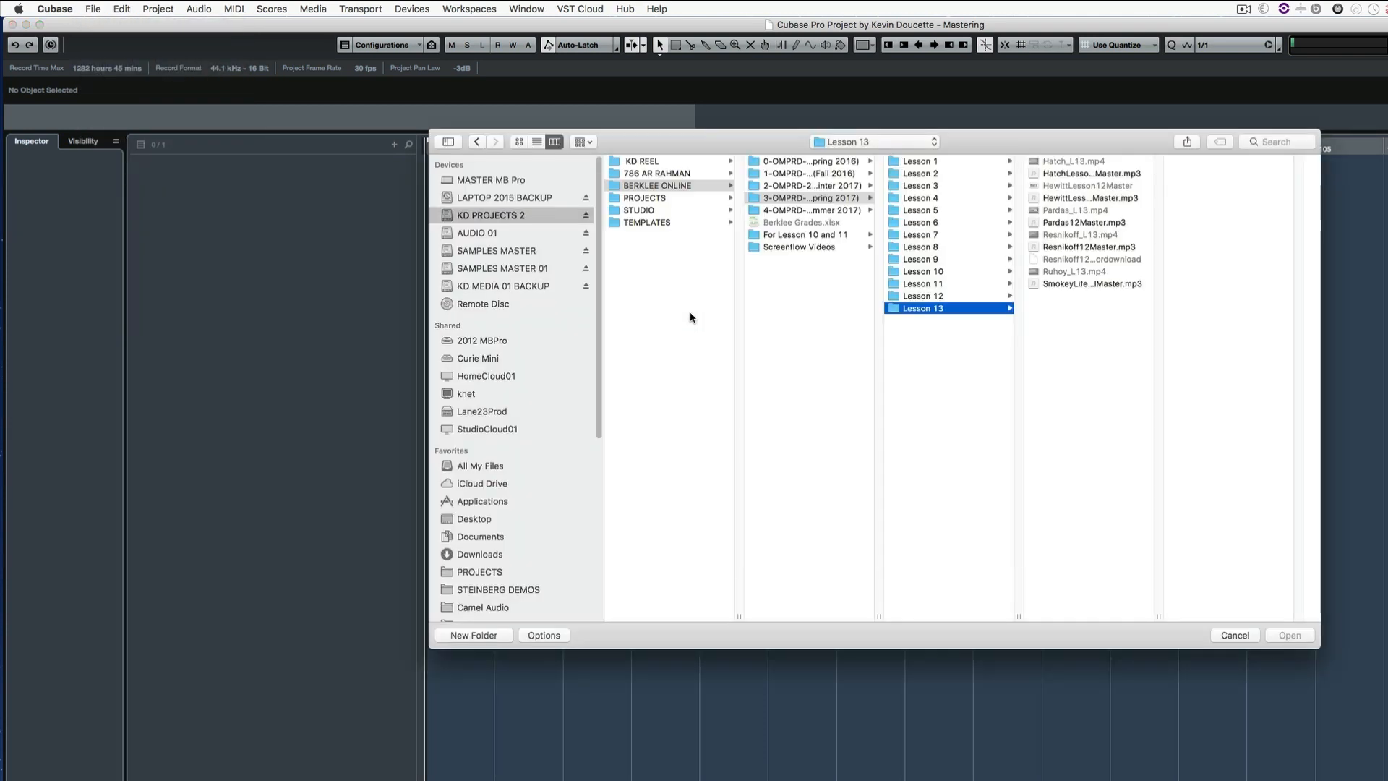
pyautogui.click(838, 247)
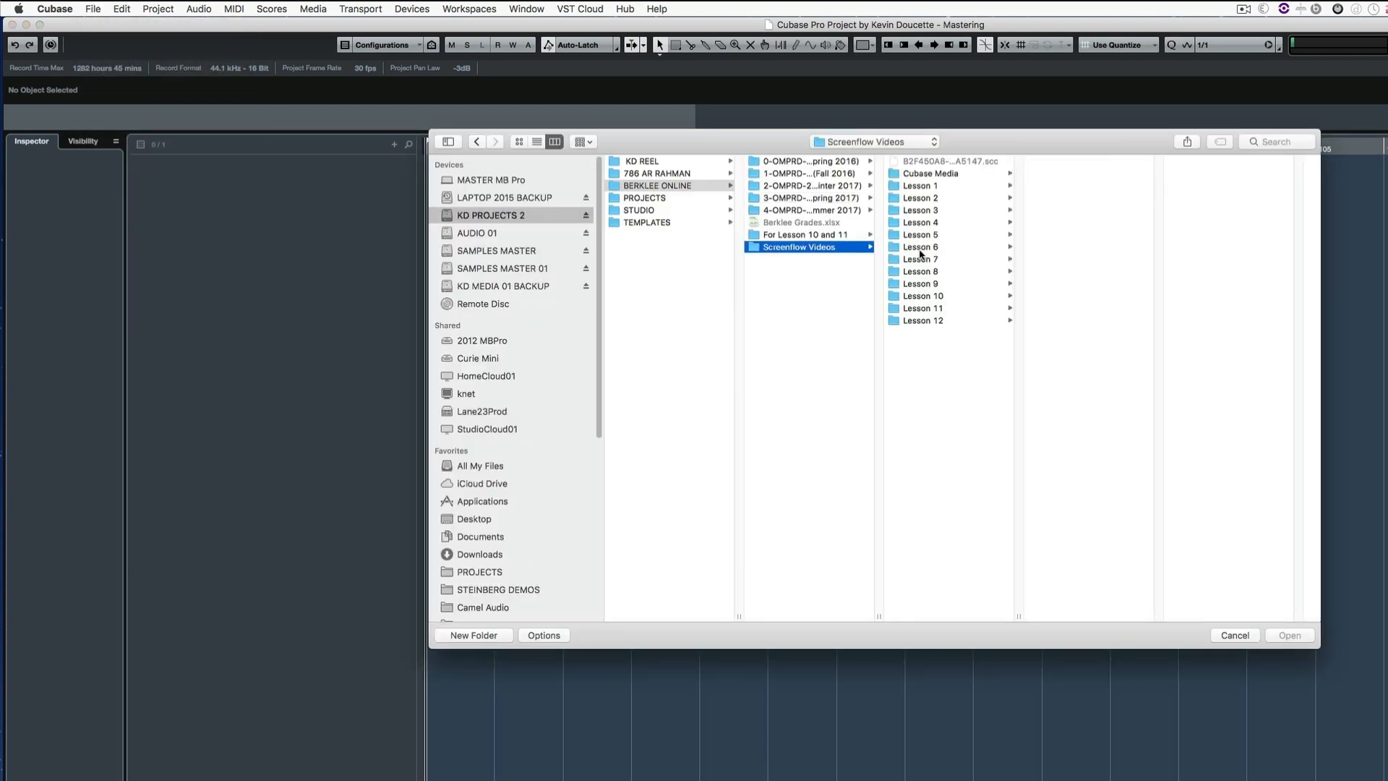
pyautogui.click(931, 308)
pyautogui.click(1091, 161)
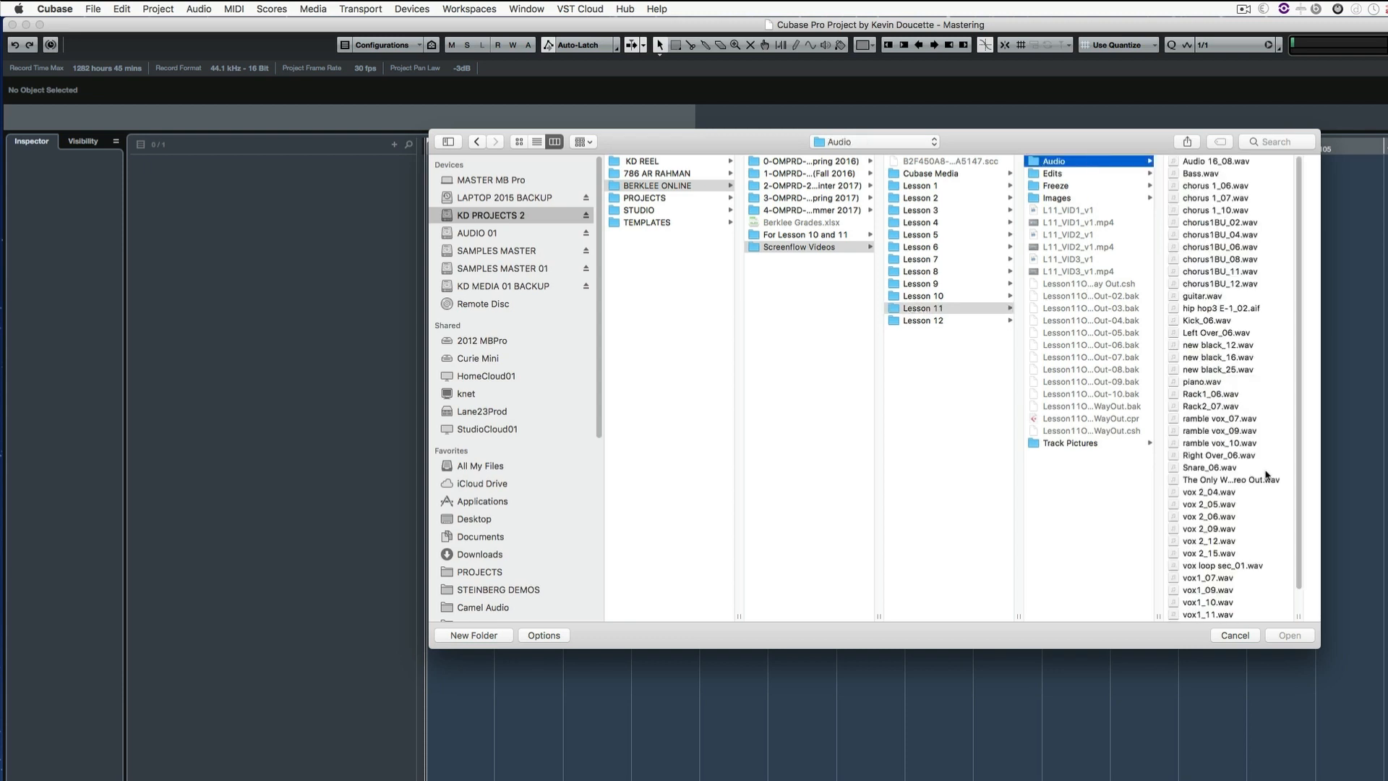
pyautogui.click(1243, 480)
pyautogui.click(1289, 635)
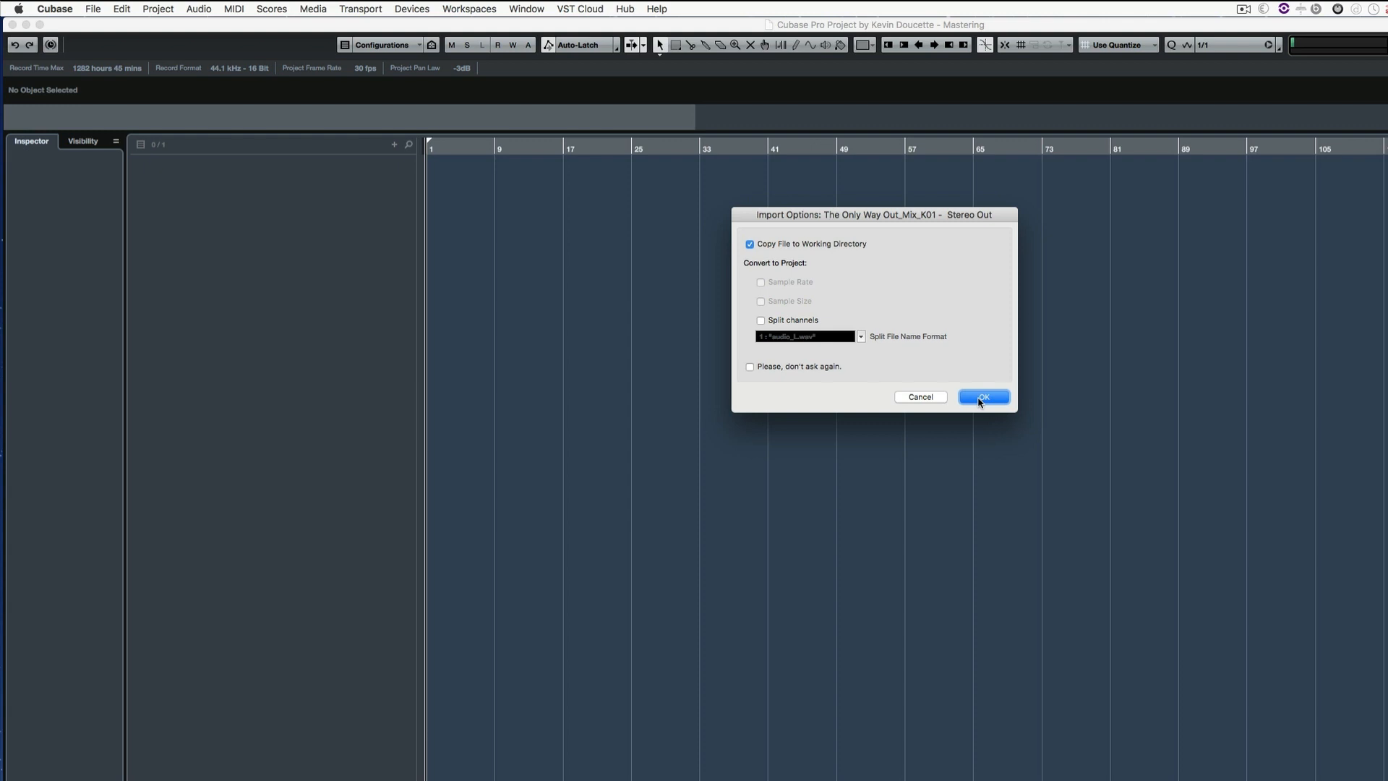
pyautogui.click(982, 397)
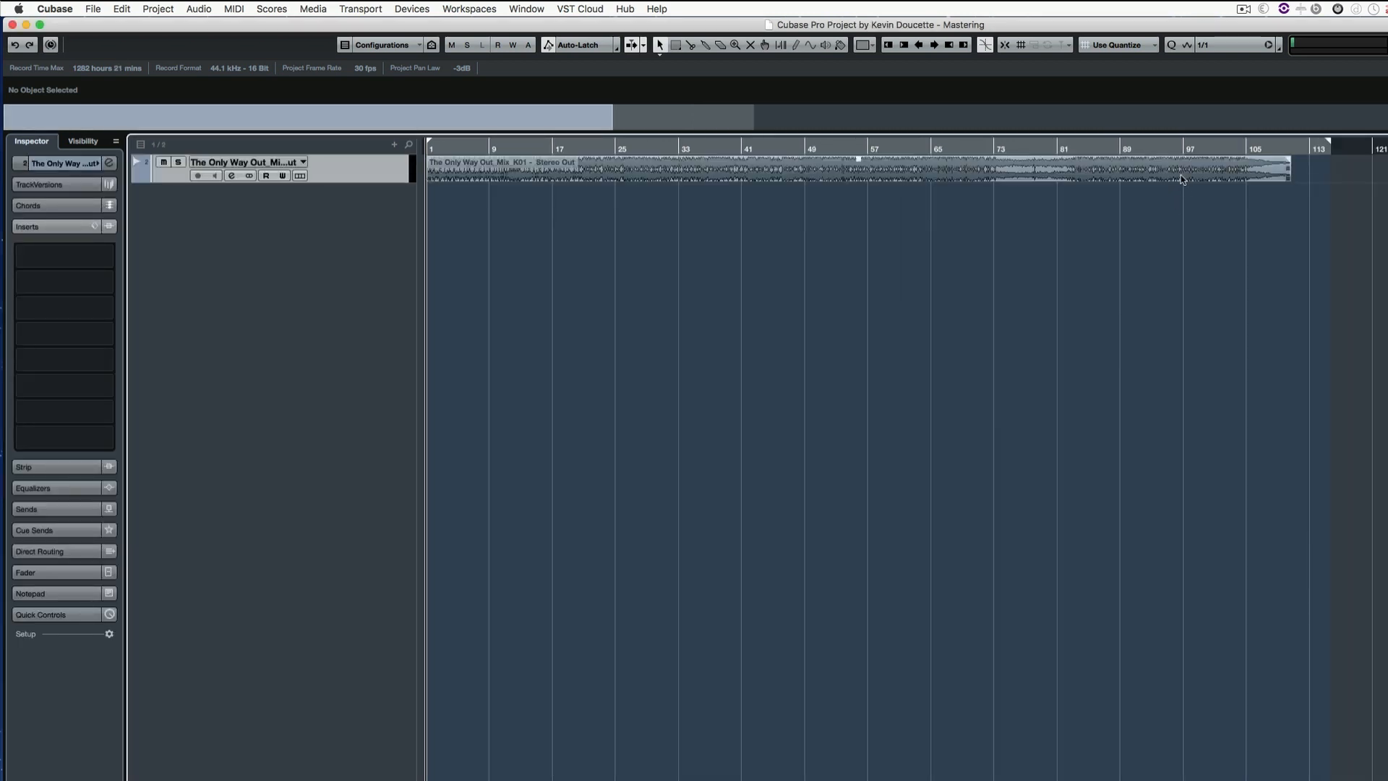
# Select the imported mix event and reduce its waveform magnification until the individual peaks can be distinguished.
pyautogui.click(1180, 175)
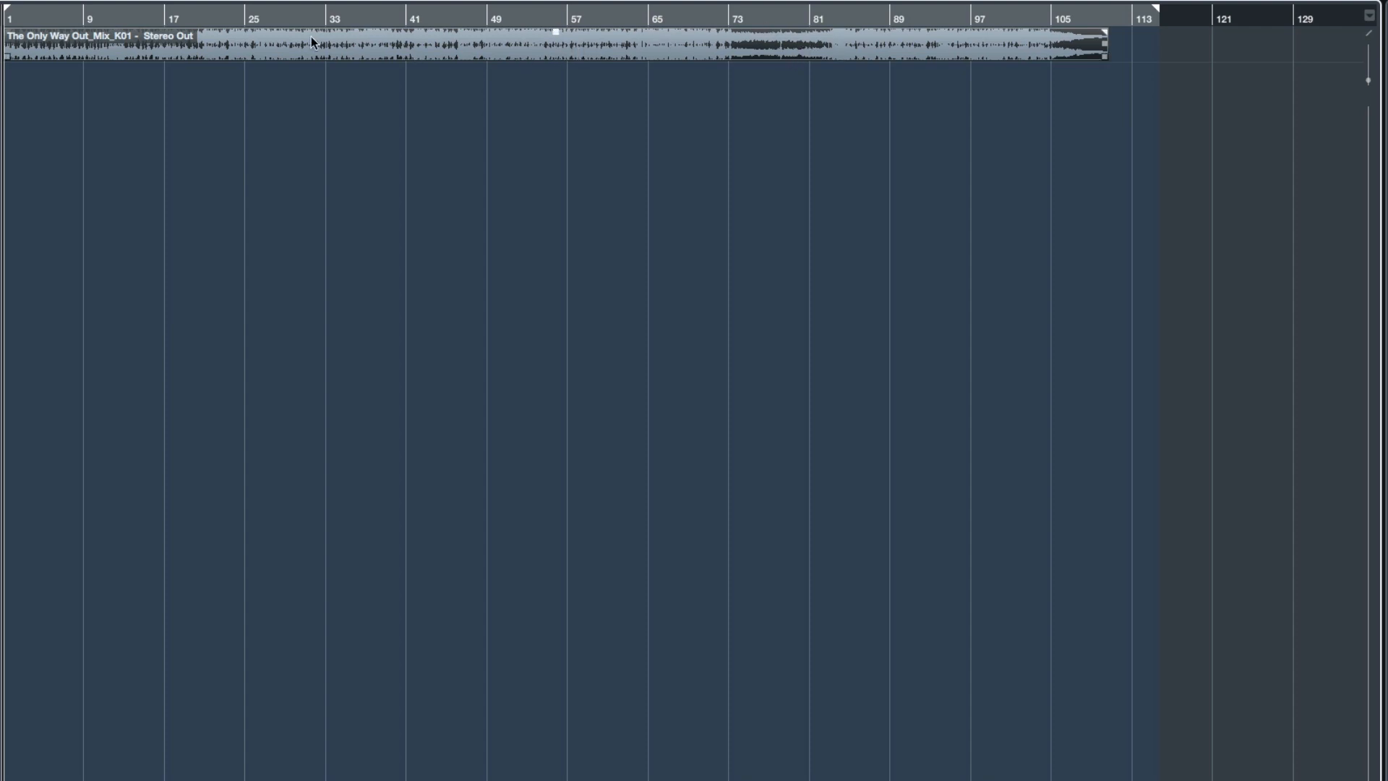
pyautogui.moveTo(1369, 80)
pyautogui.mouseDown()
pyautogui.moveTo(1363, 52)
pyautogui.moveTo(1362, 75)
pyautogui.mouseUp()
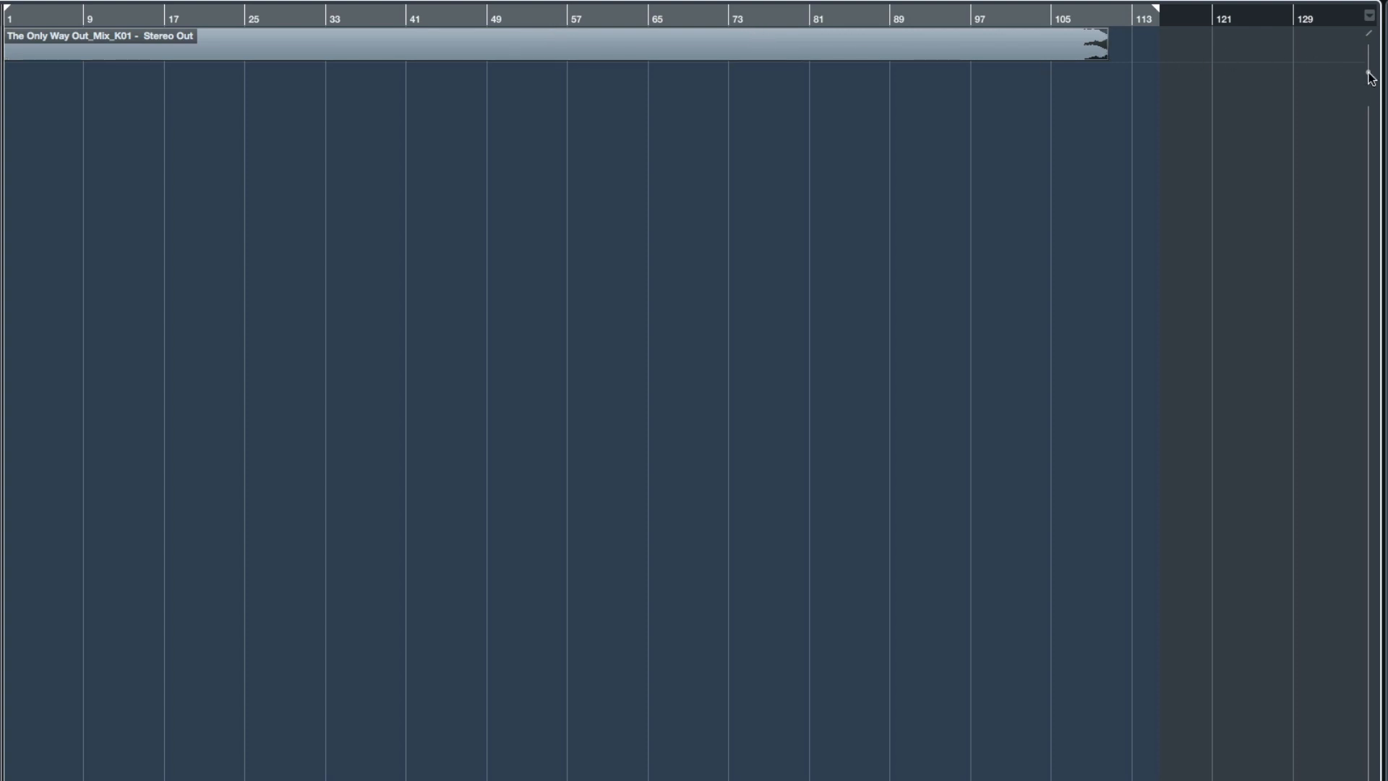
pyautogui.moveTo(1371, 78); pyautogui.dragTo(1368, 91)
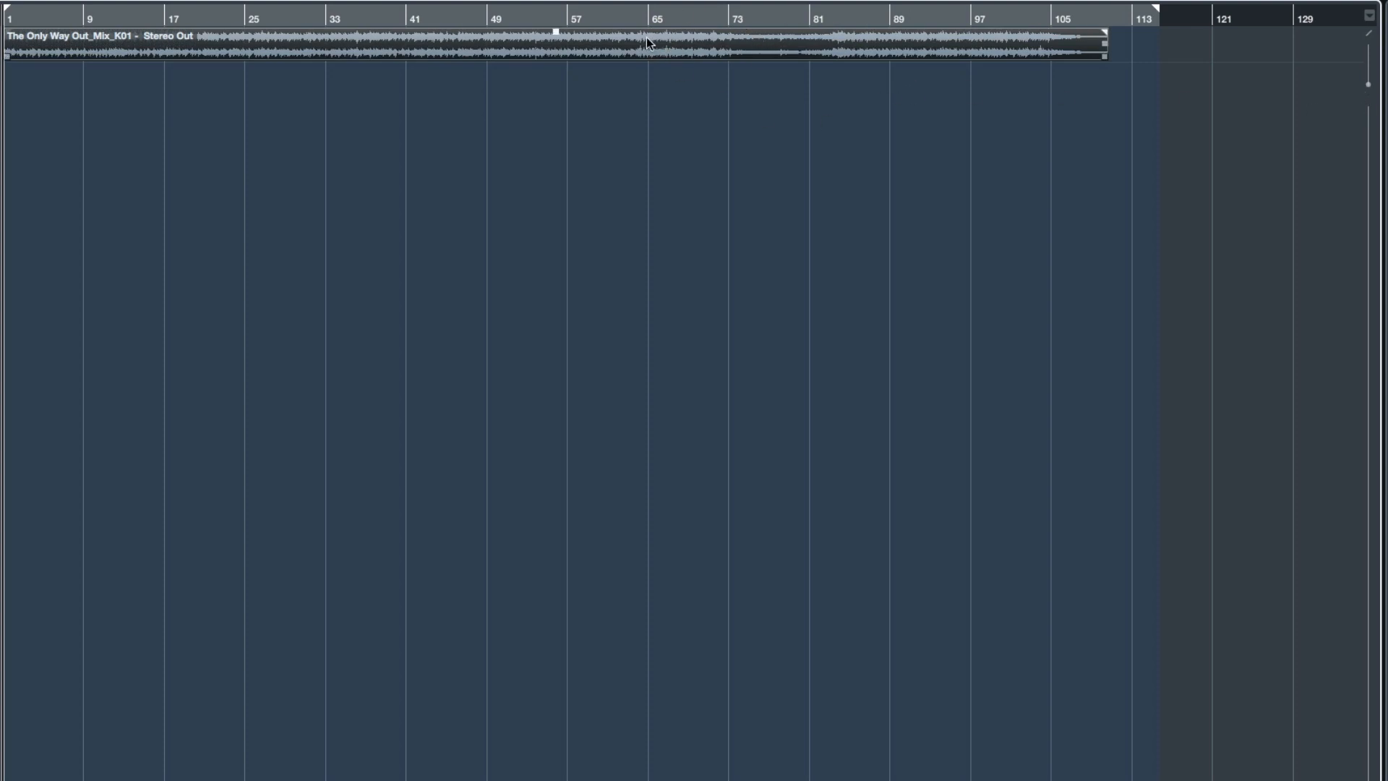
# Enlarge the mix track's height and, with the right zone hidden, fit the whole event across the arrangement.
pyautogui.hotkey('shift', 'h')
pyautogui.hotkey('shift', 'h')
pyautogui.hotkey('shift', 'h')
pyautogui.hotkey('shift', 'h')
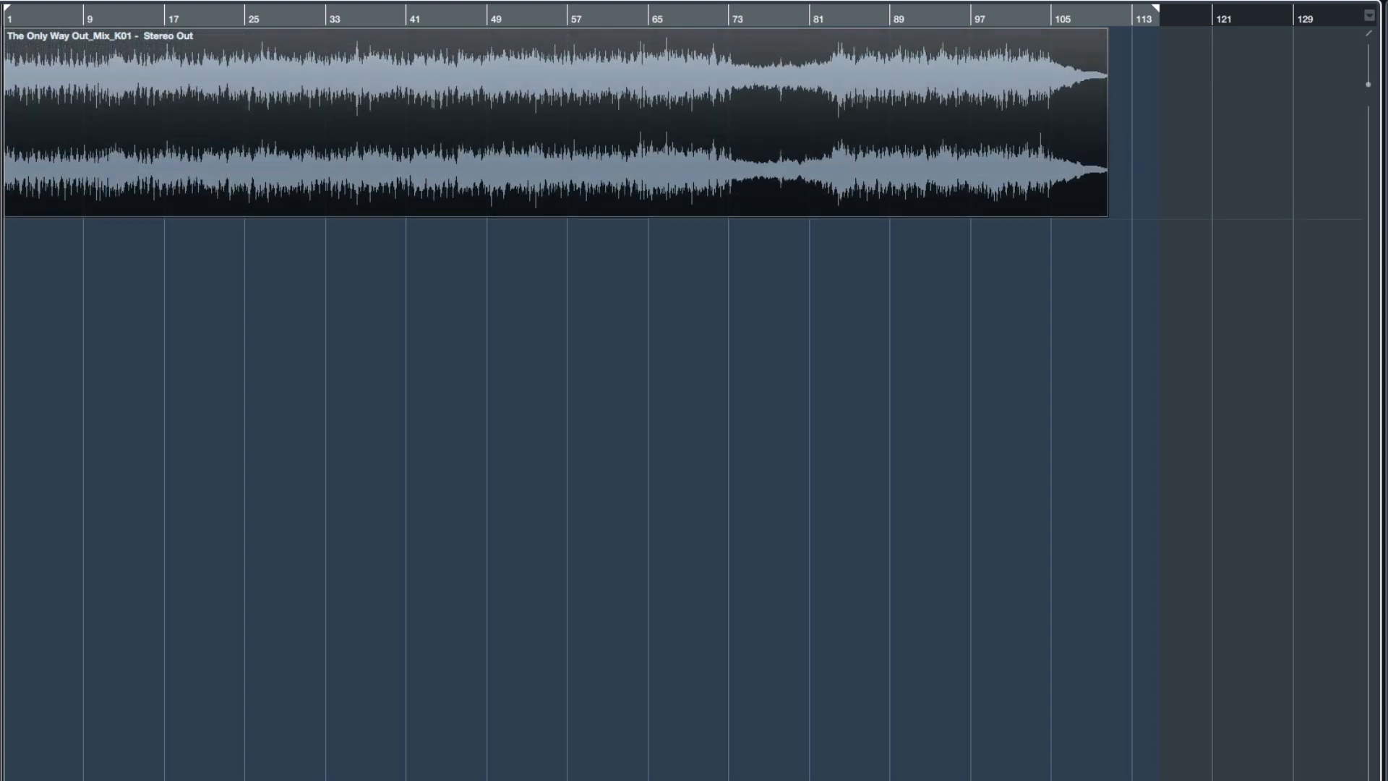
pyautogui.hotkey('shift', 'h')
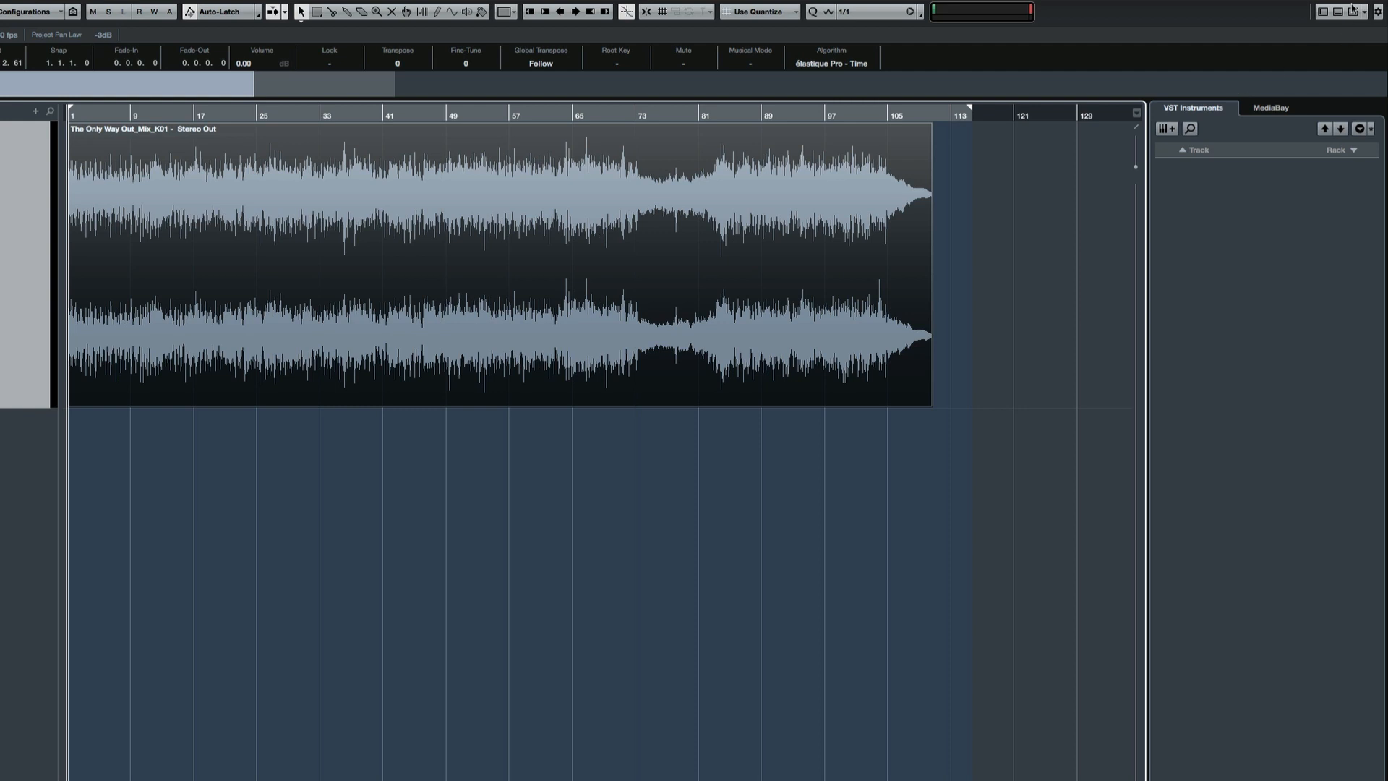
pyautogui.click(1352, 11)
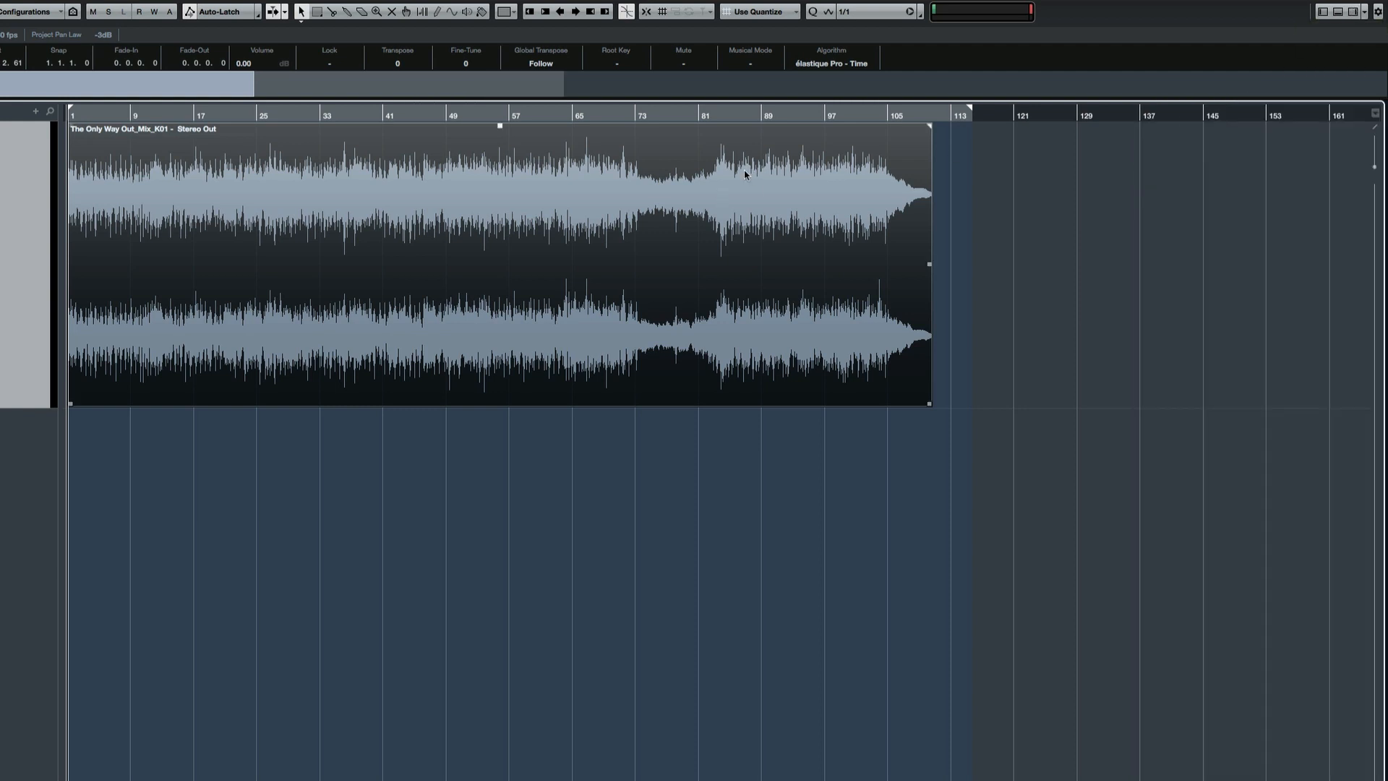
pyautogui.hotkey('shift', 'f')
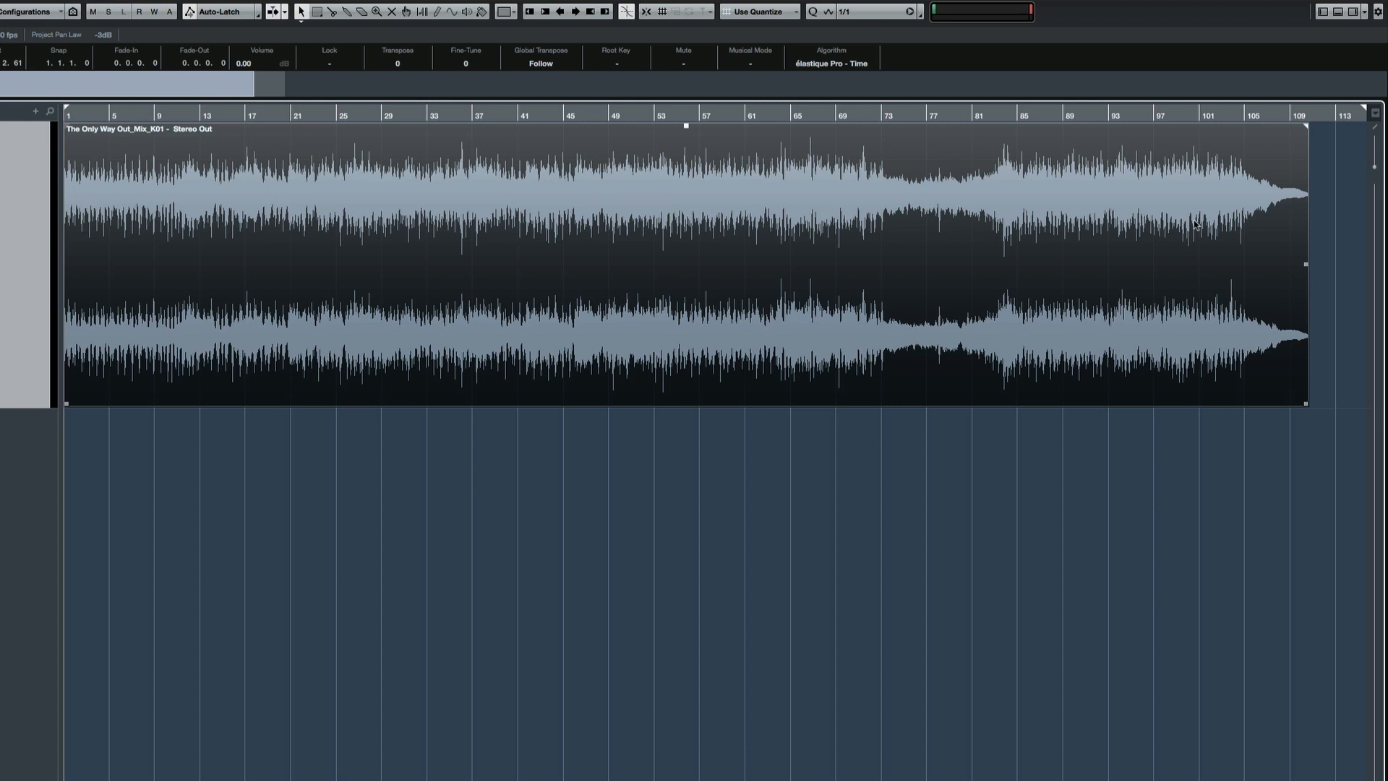
# Place the playback position near bar 63 and show the MixConsole faders in the lower zone.
pyautogui.moveTo(793, 116); pyautogui.dragTo(777, 116)
pyautogui.click(758, 168)
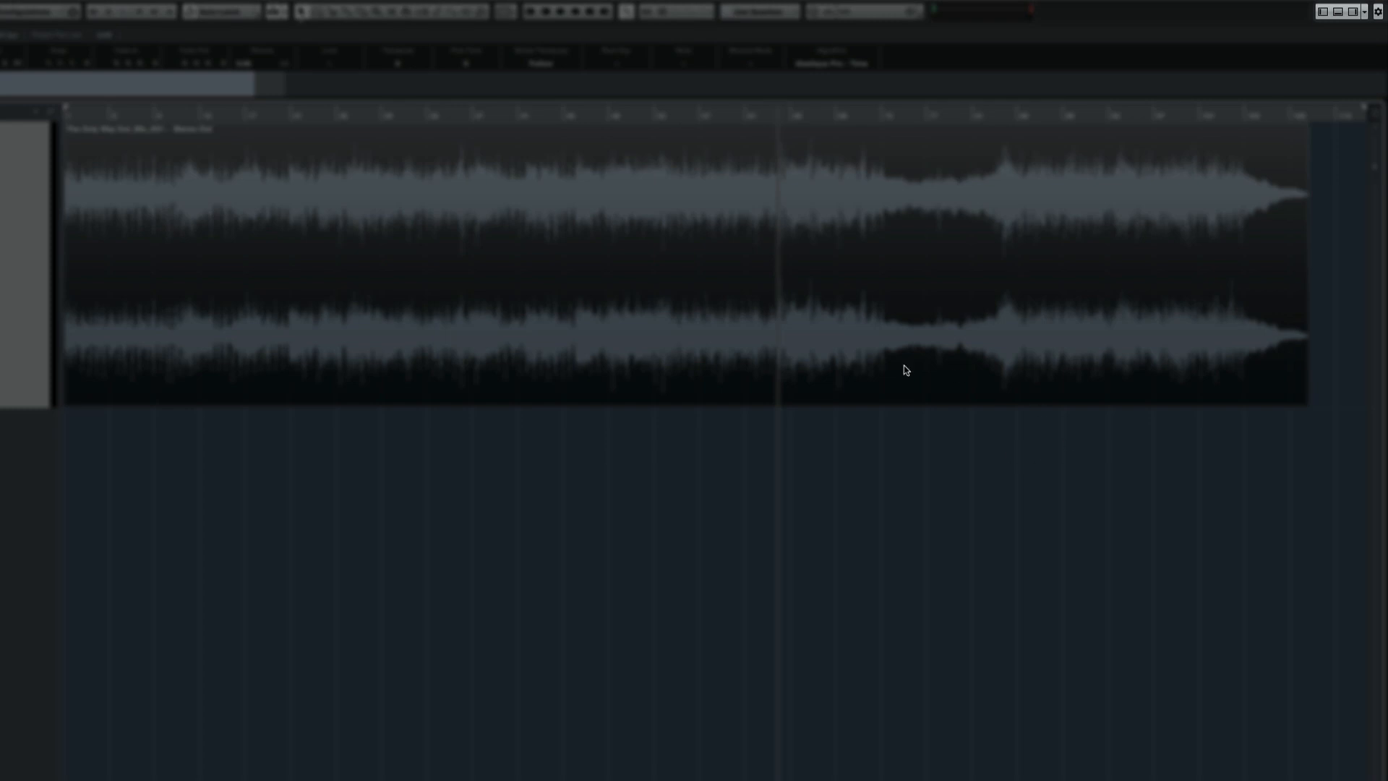
pyautogui.click(1337, 12)
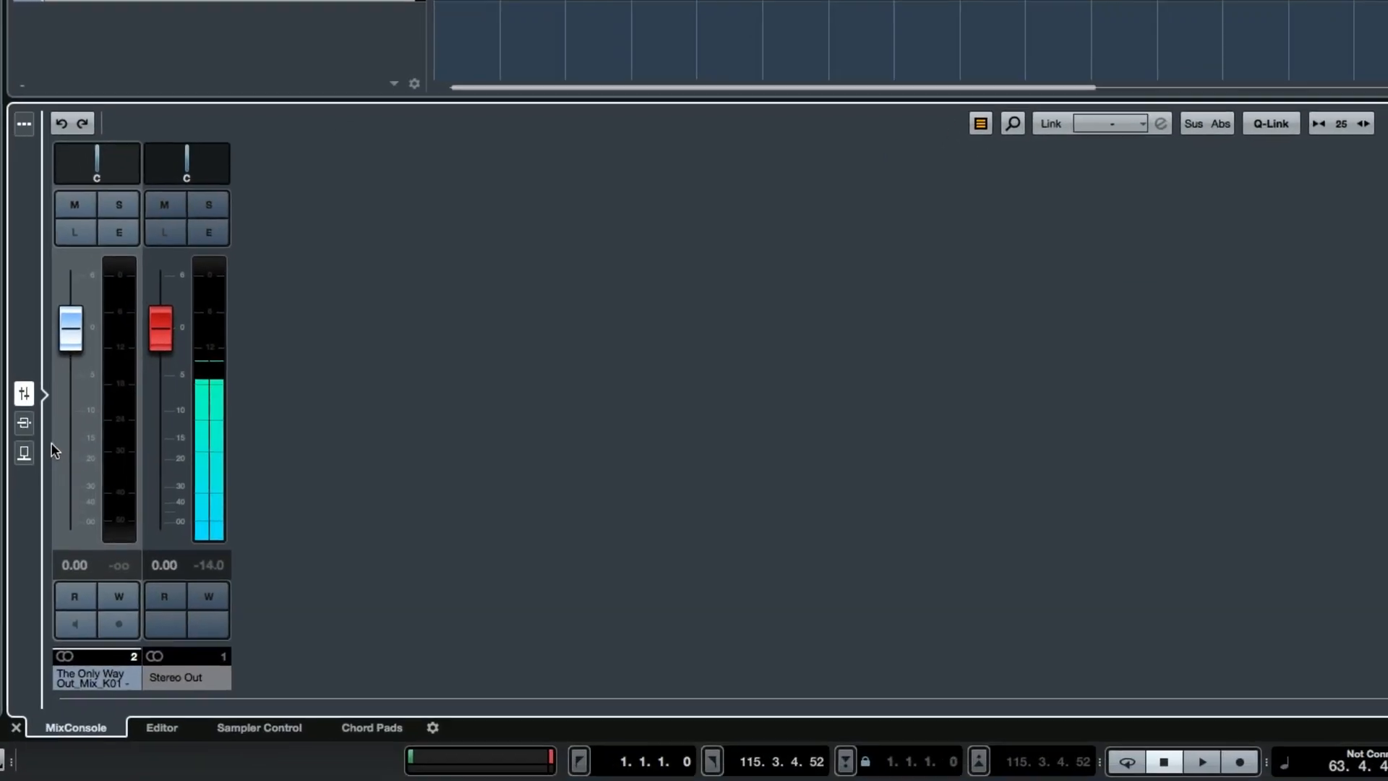
pyautogui.click(29, 417)
pyautogui.click(28, 387)
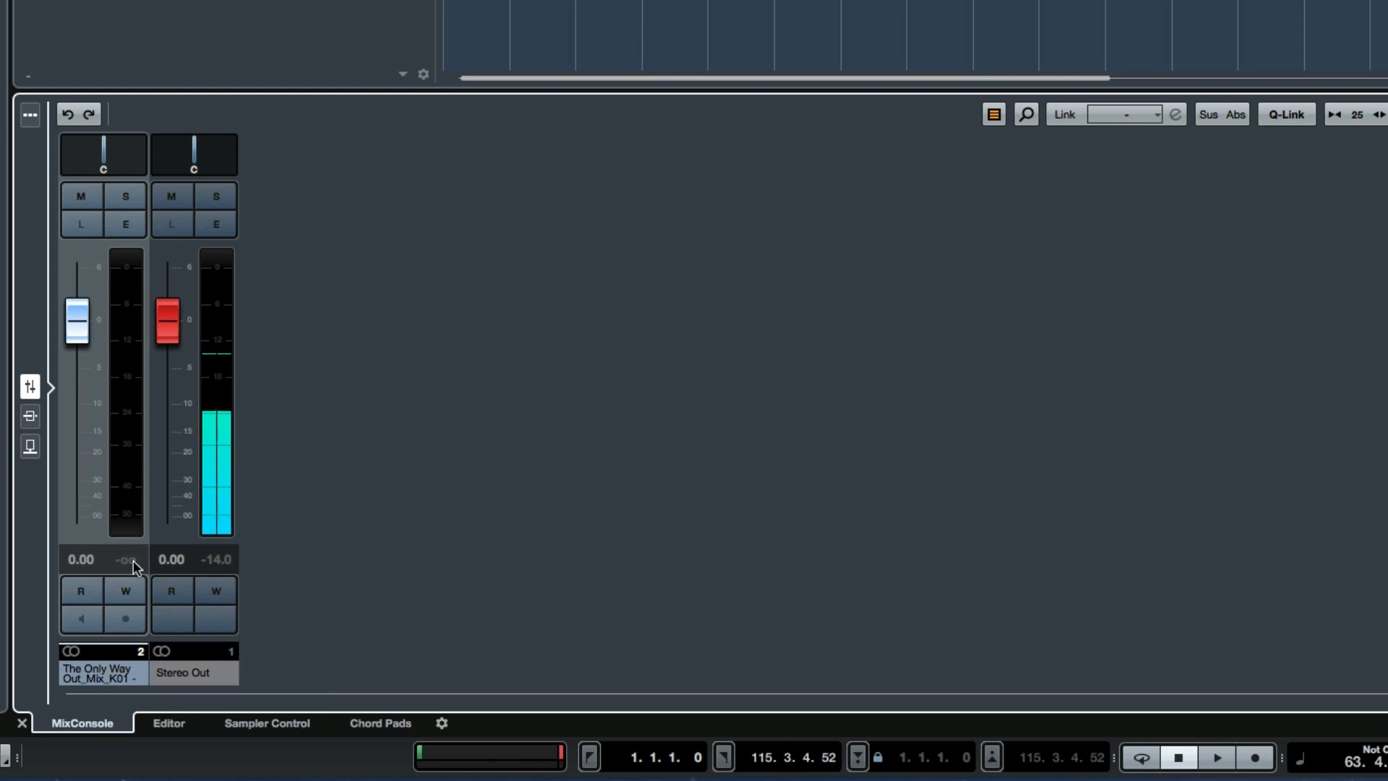
# Play the mix from about bar 63 and again from about bar 81, checking the peak levels on both channels.
pyautogui.press('space')
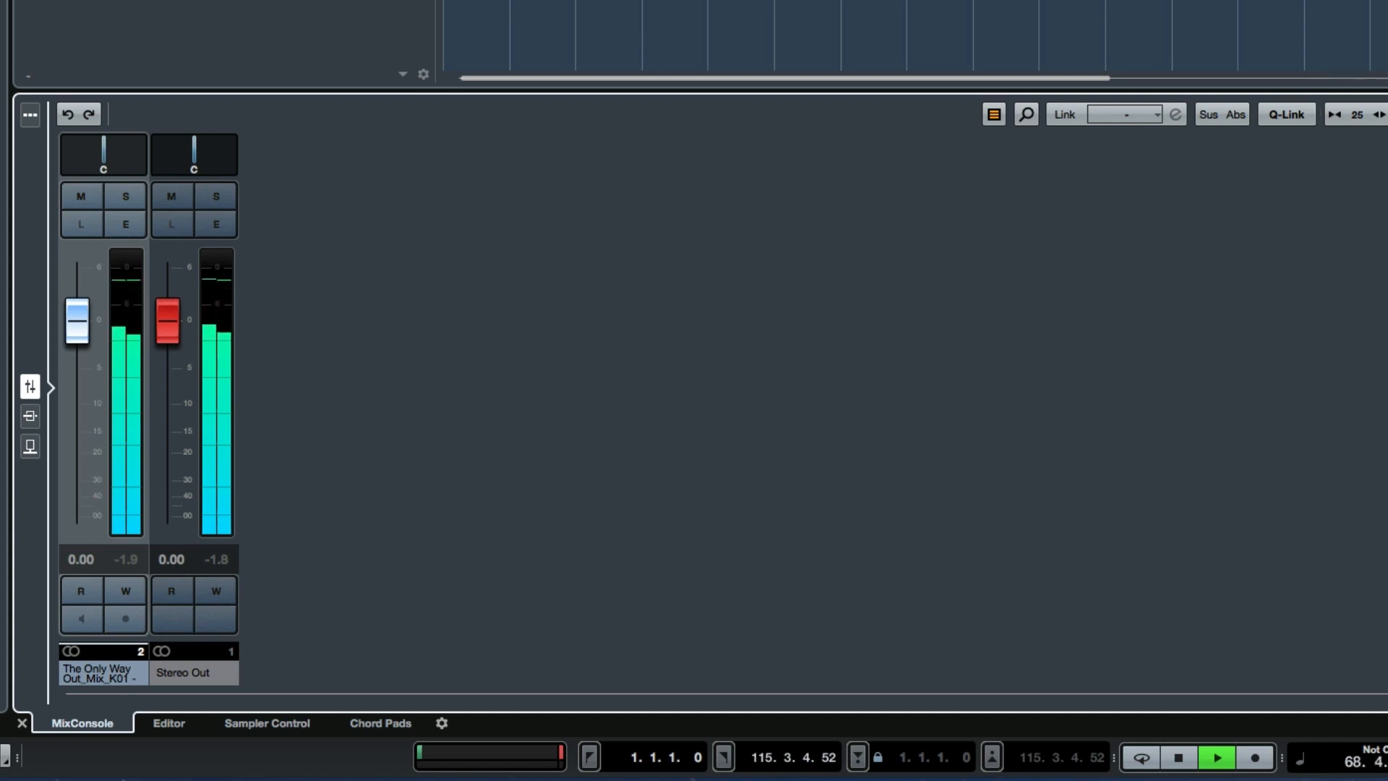
pyautogui.press('space')
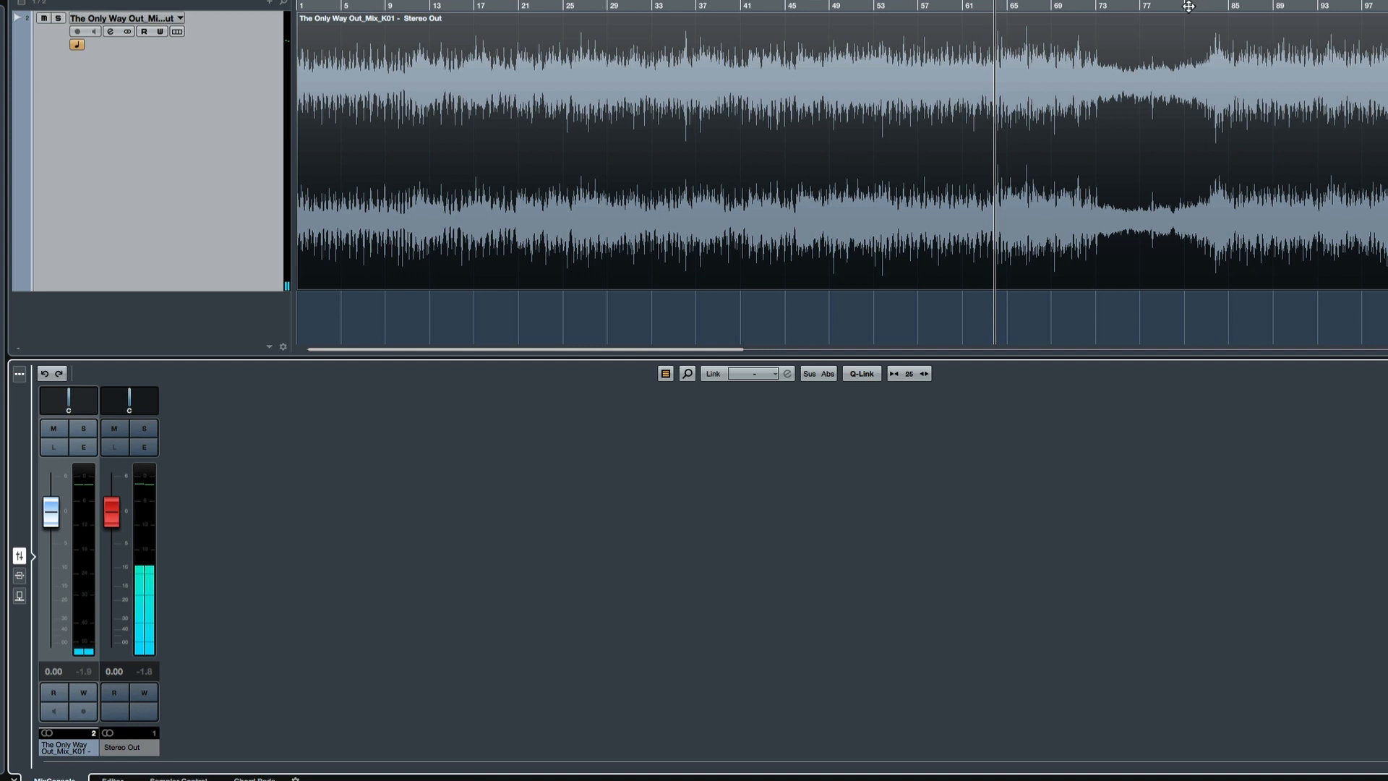
pyautogui.press('space')
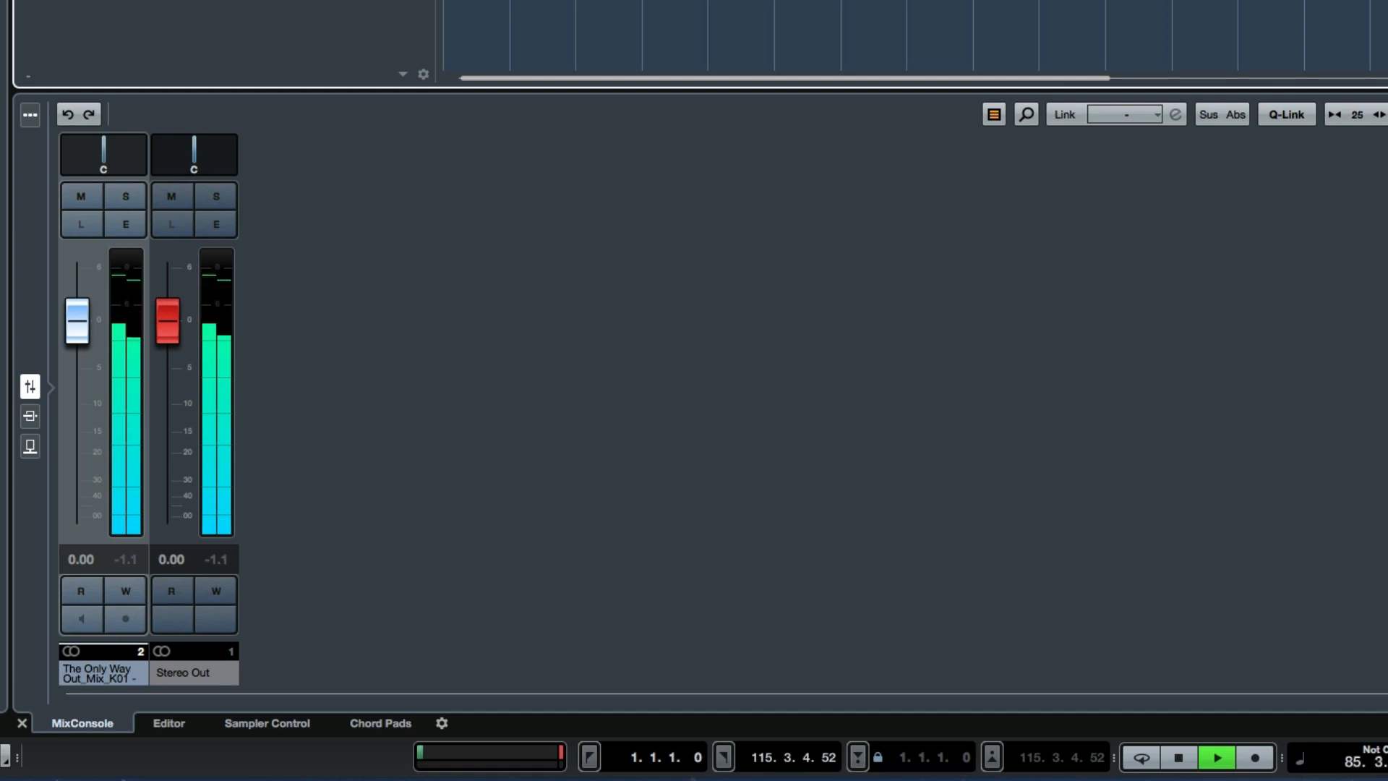
pyautogui.press('space')
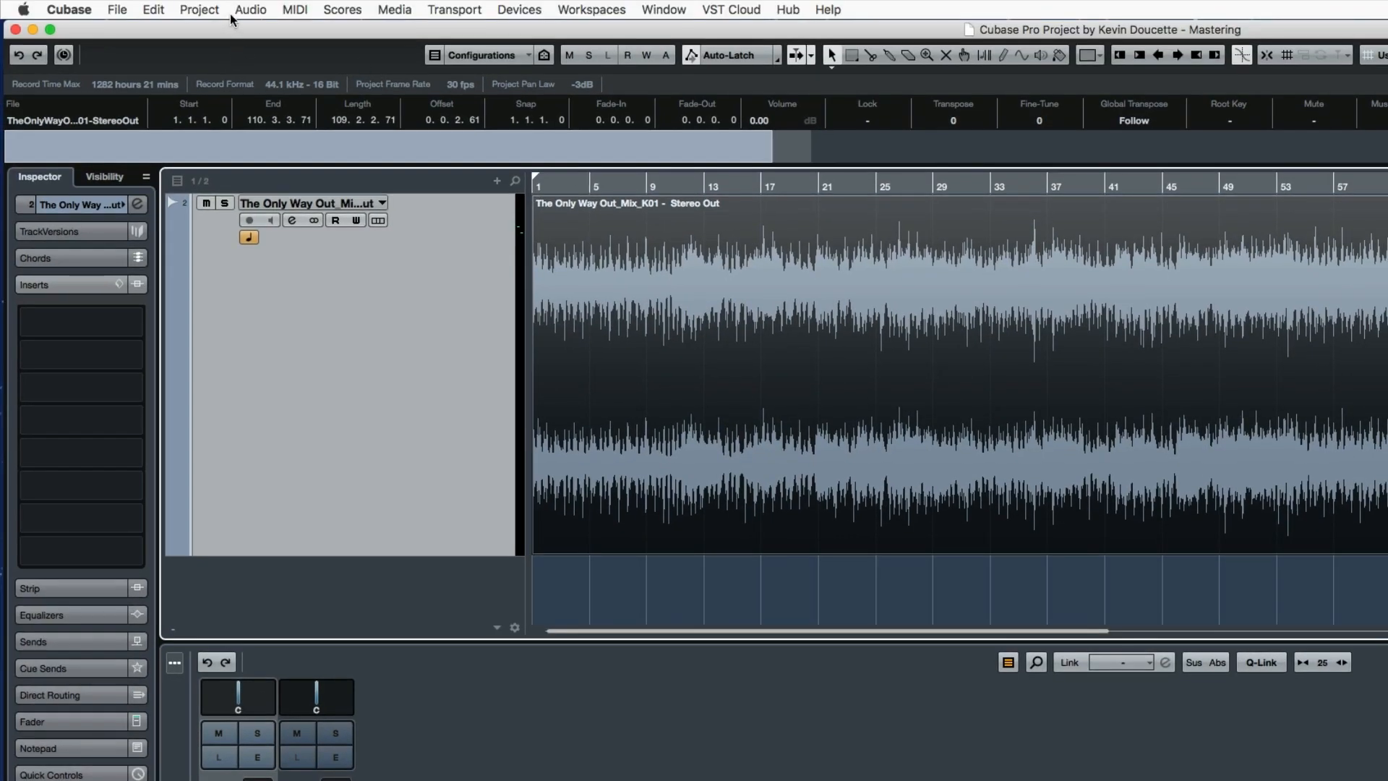
# Run the audio Statistics analysis on the mix event and examine its peak, RMS and loudness values.
pyautogui.click(247, 11)
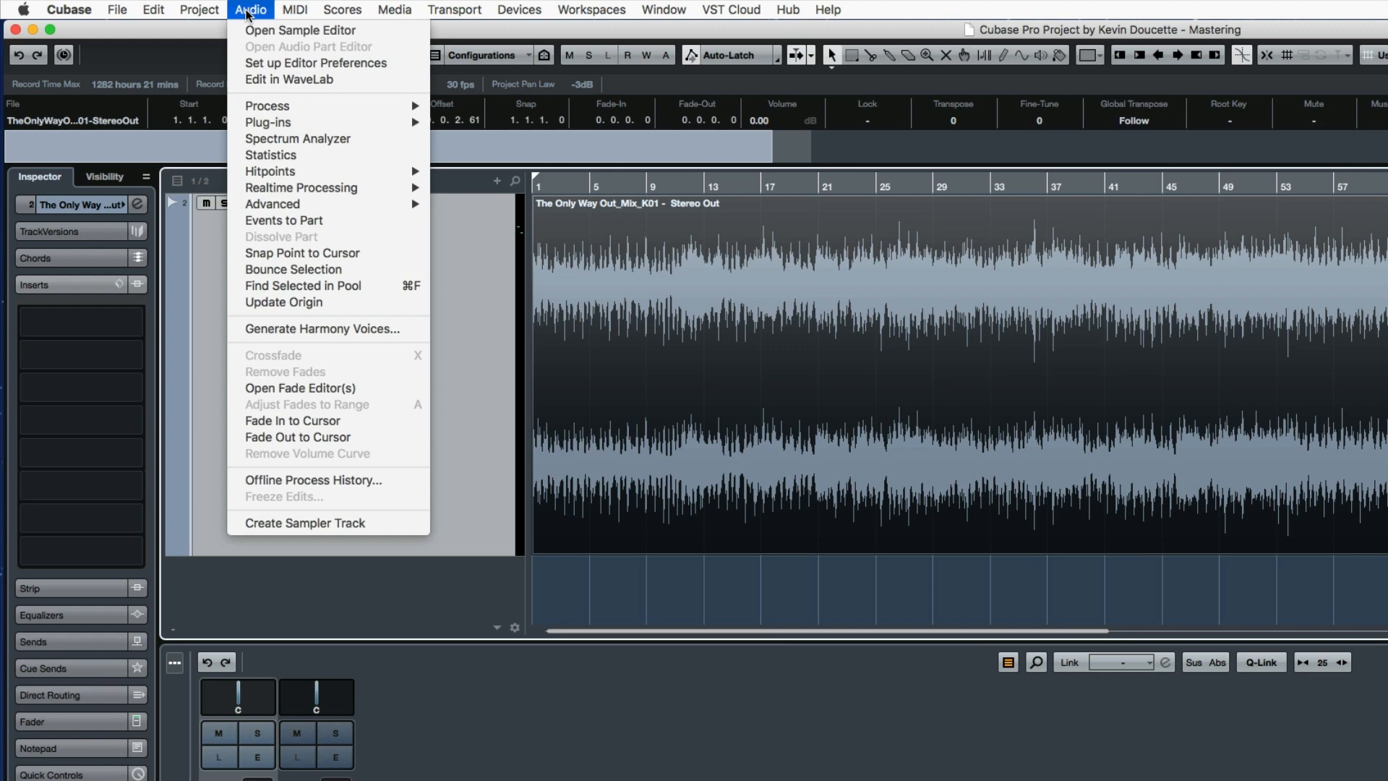
pyautogui.click(272, 154)
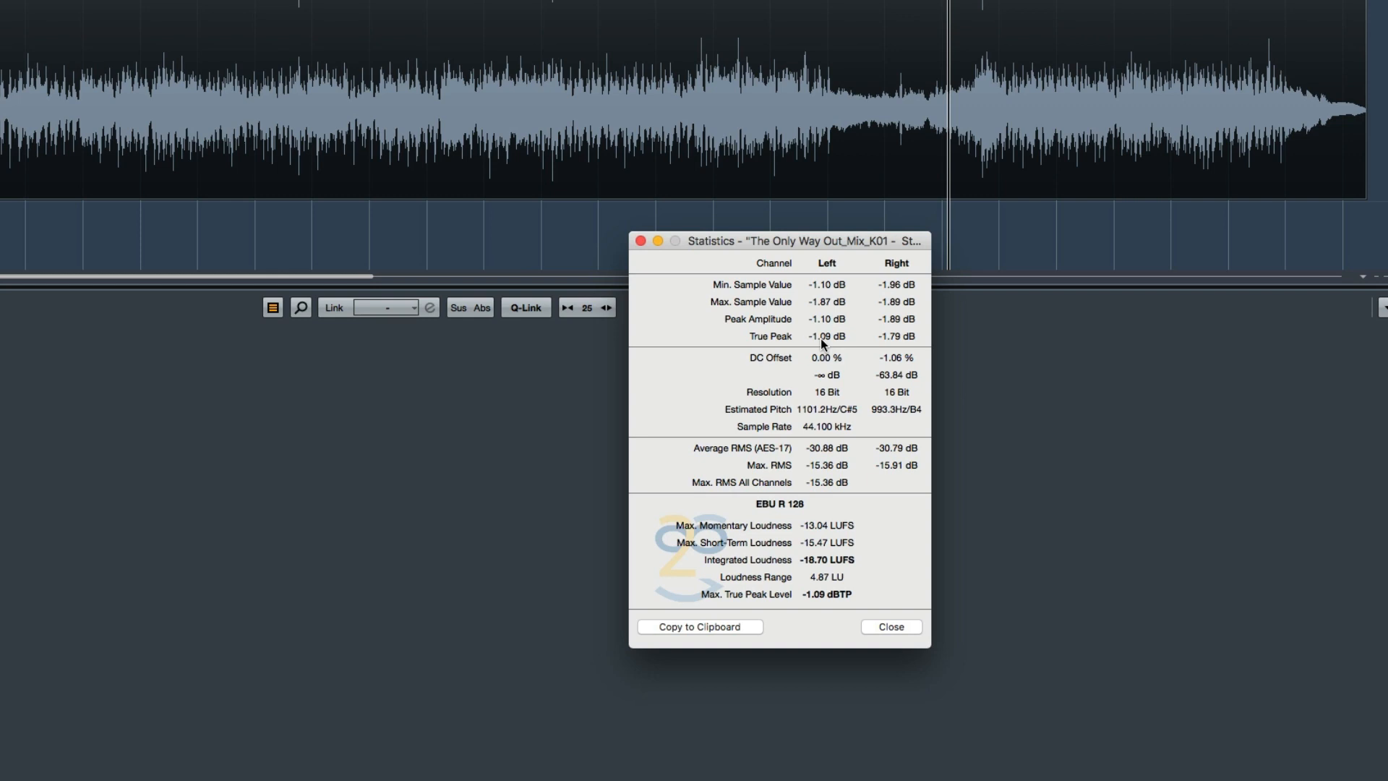
# Leave the statistics, load the Limiter in insert slot 8 of the Stereo Out channel, and play the mix through it.
pyautogui.click(891, 626)
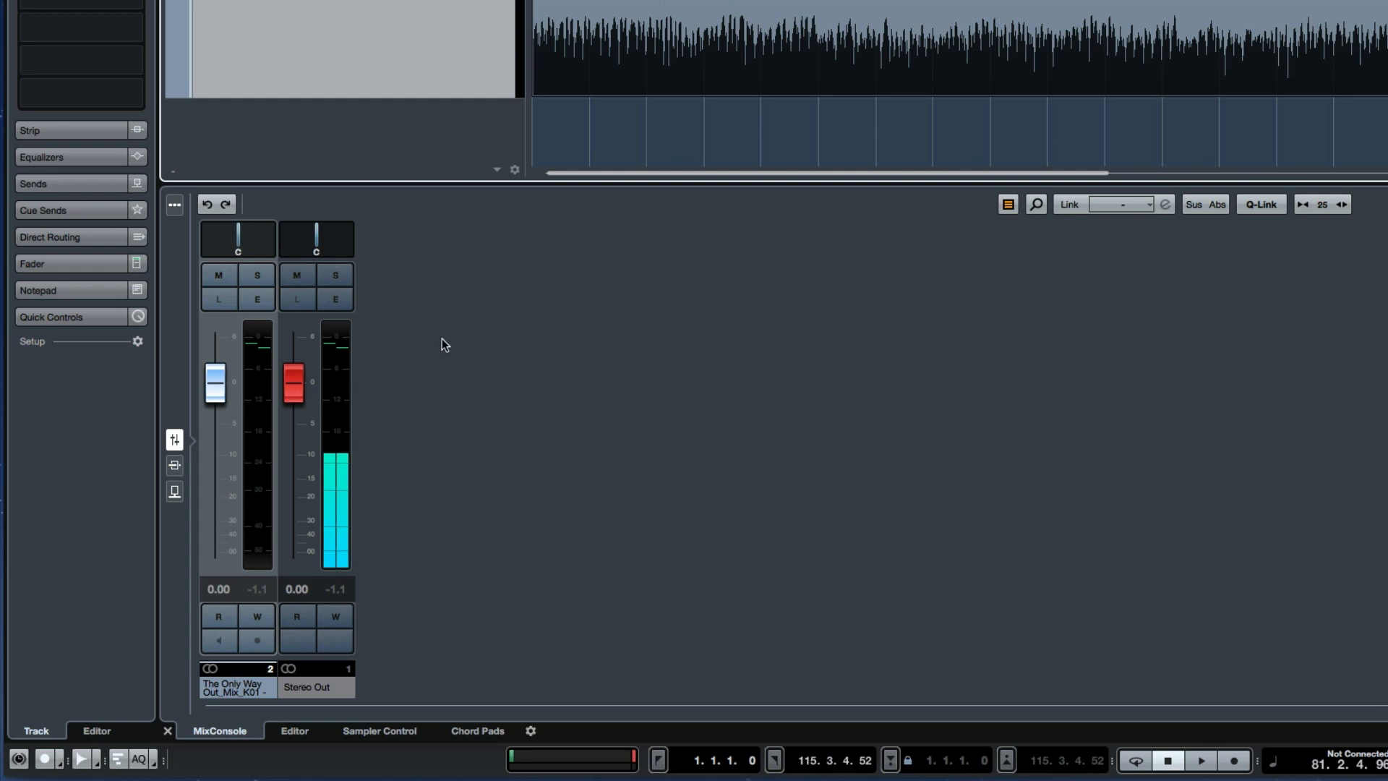
pyautogui.click(340, 302)
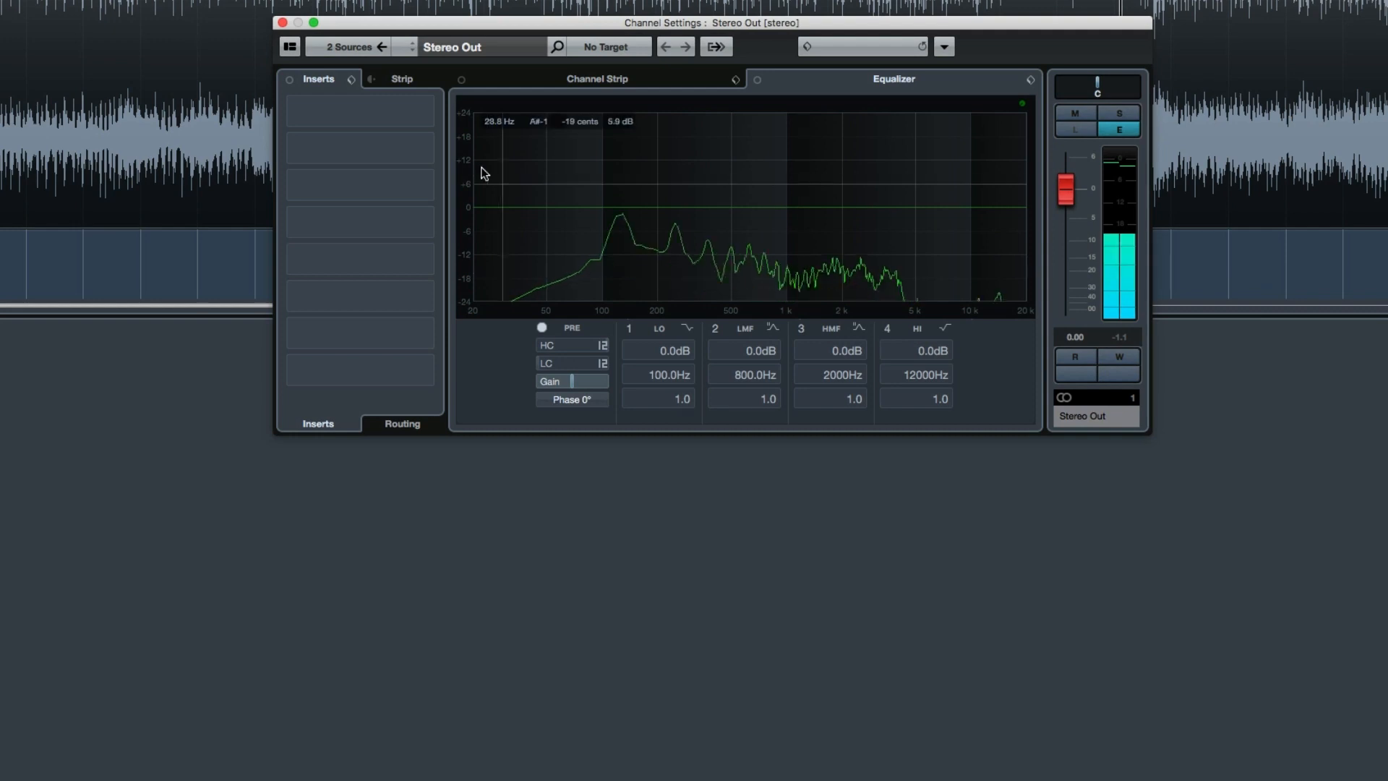
pyautogui.click(428, 370)
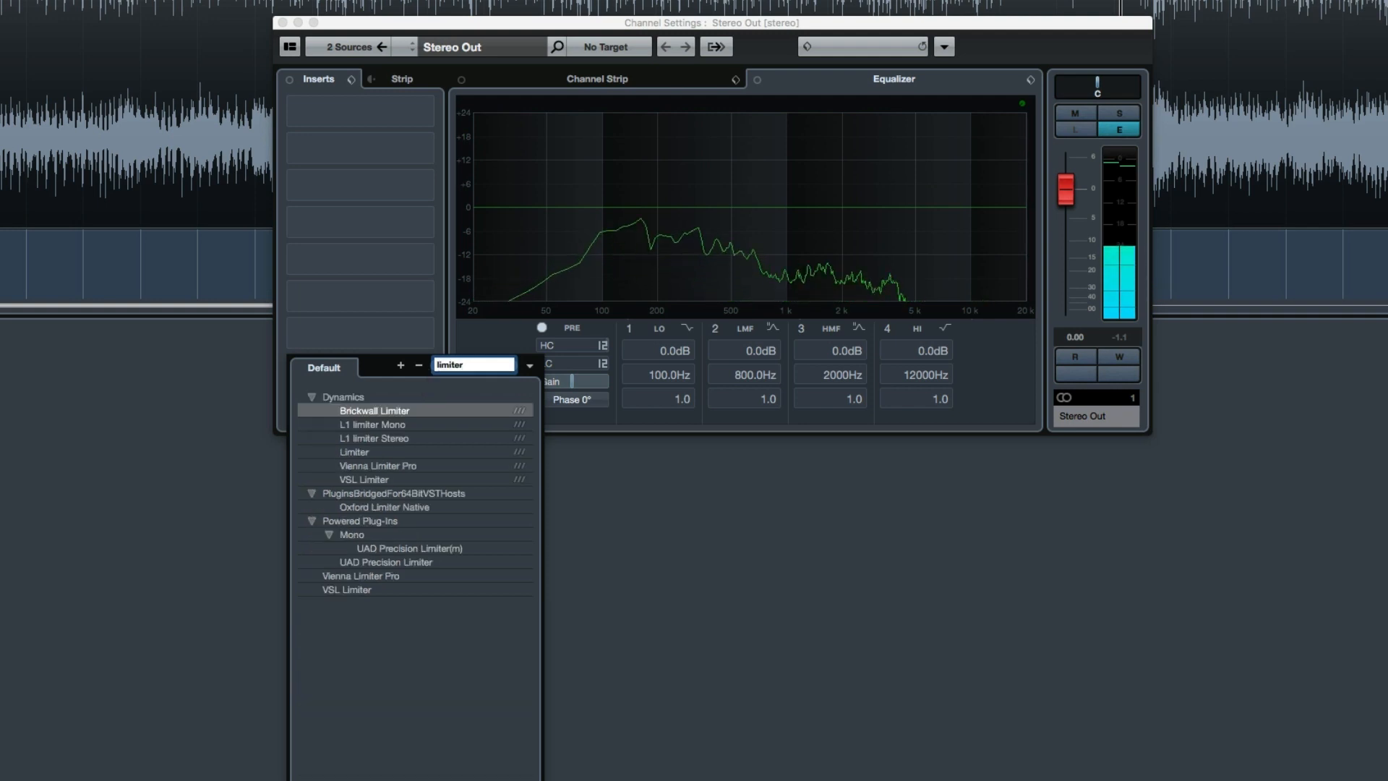
pyautogui.click(362, 452)
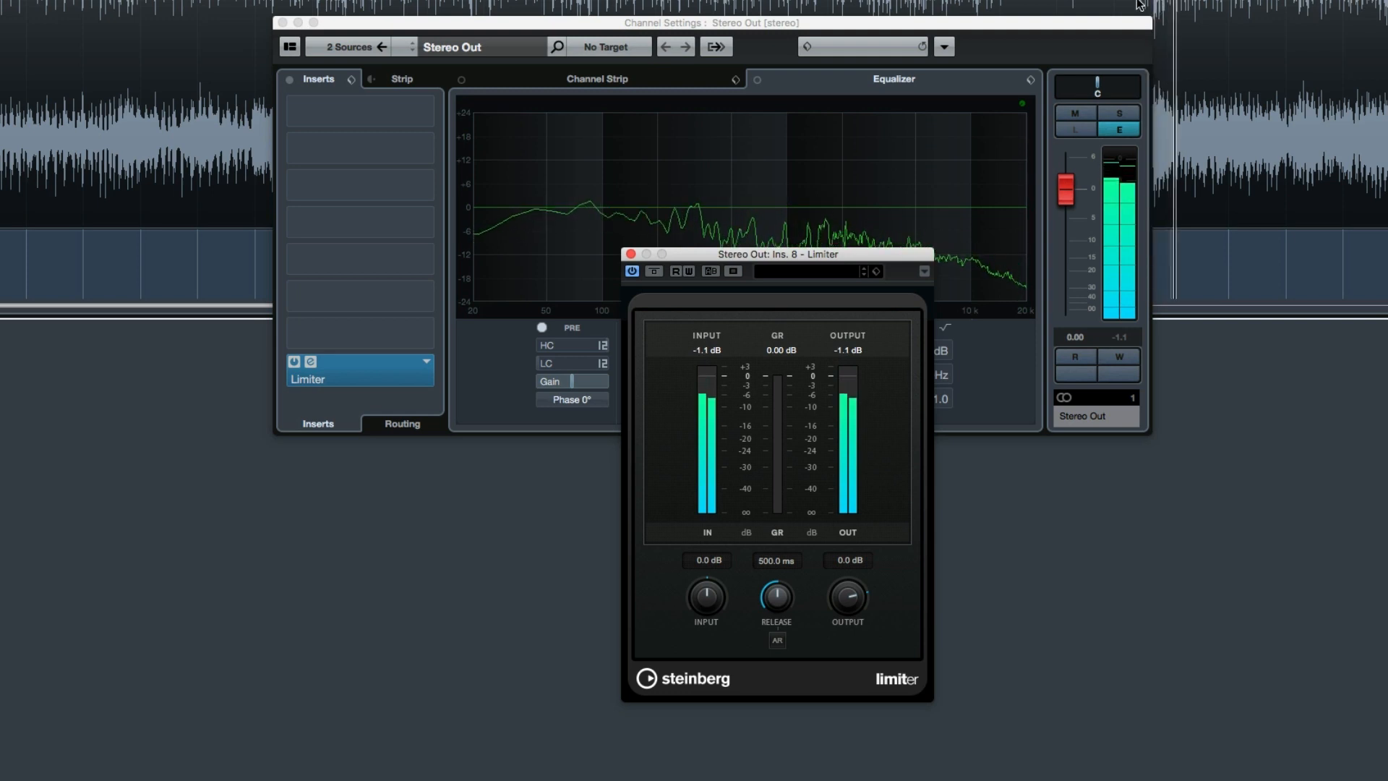
pyautogui.press('space')
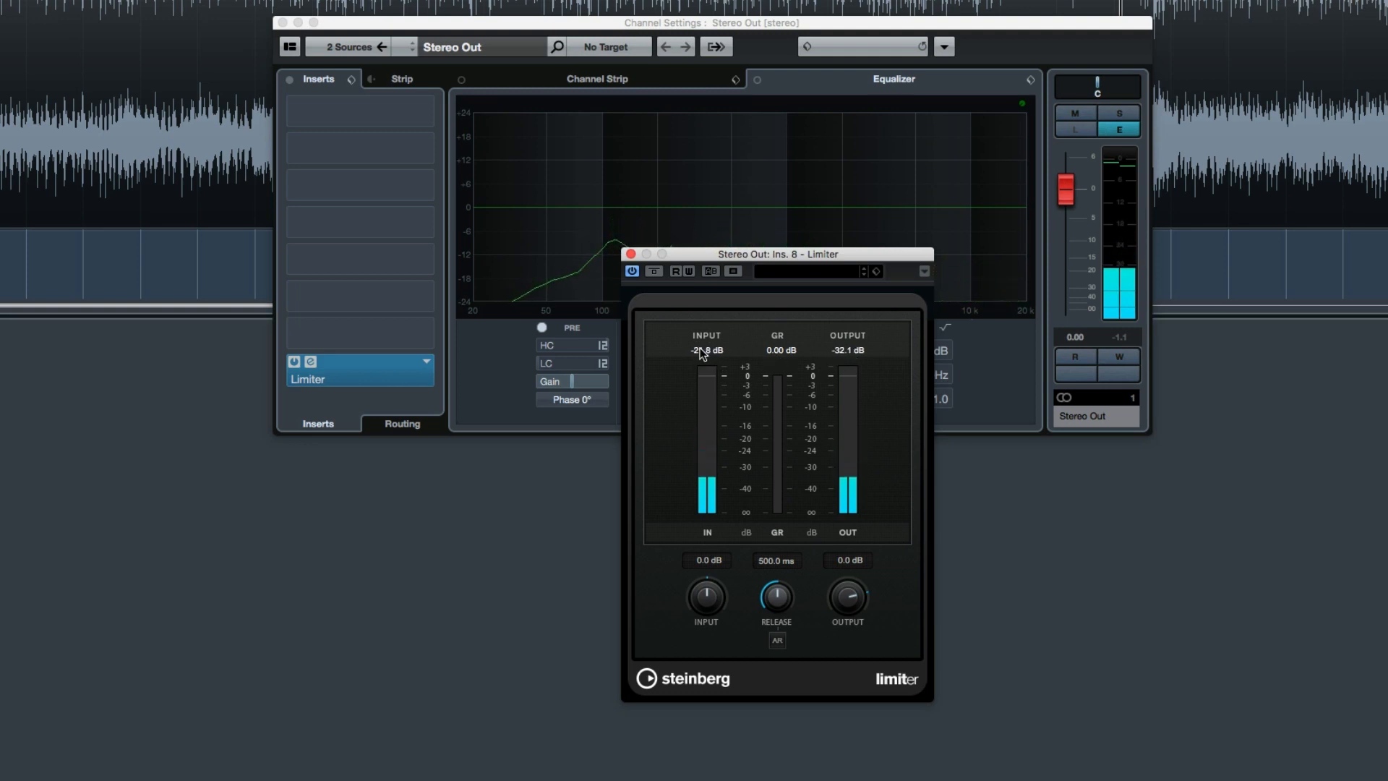
# Set the Limiter's output level to -0.1 dB.
pyautogui.click(847, 562)
pyautogui.write('-')
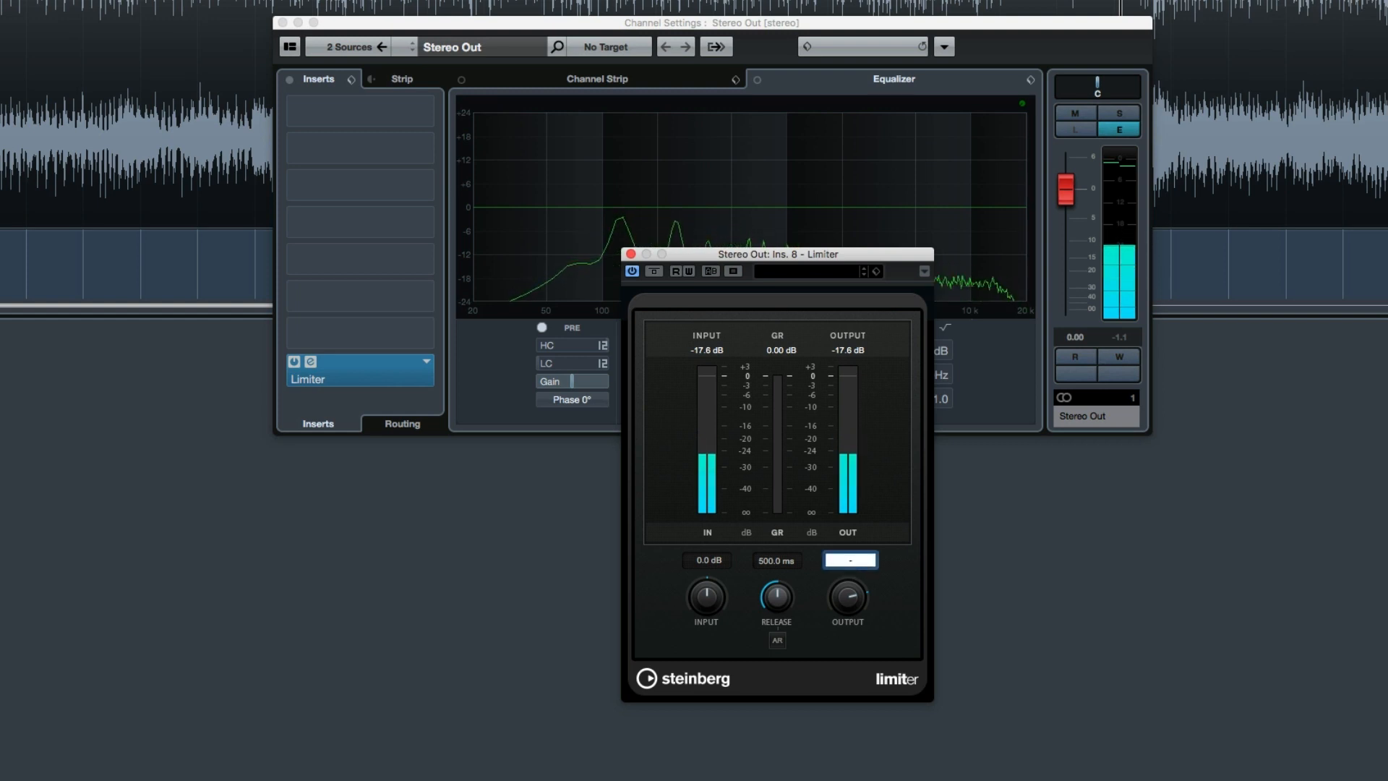
pyautogui.write('0')
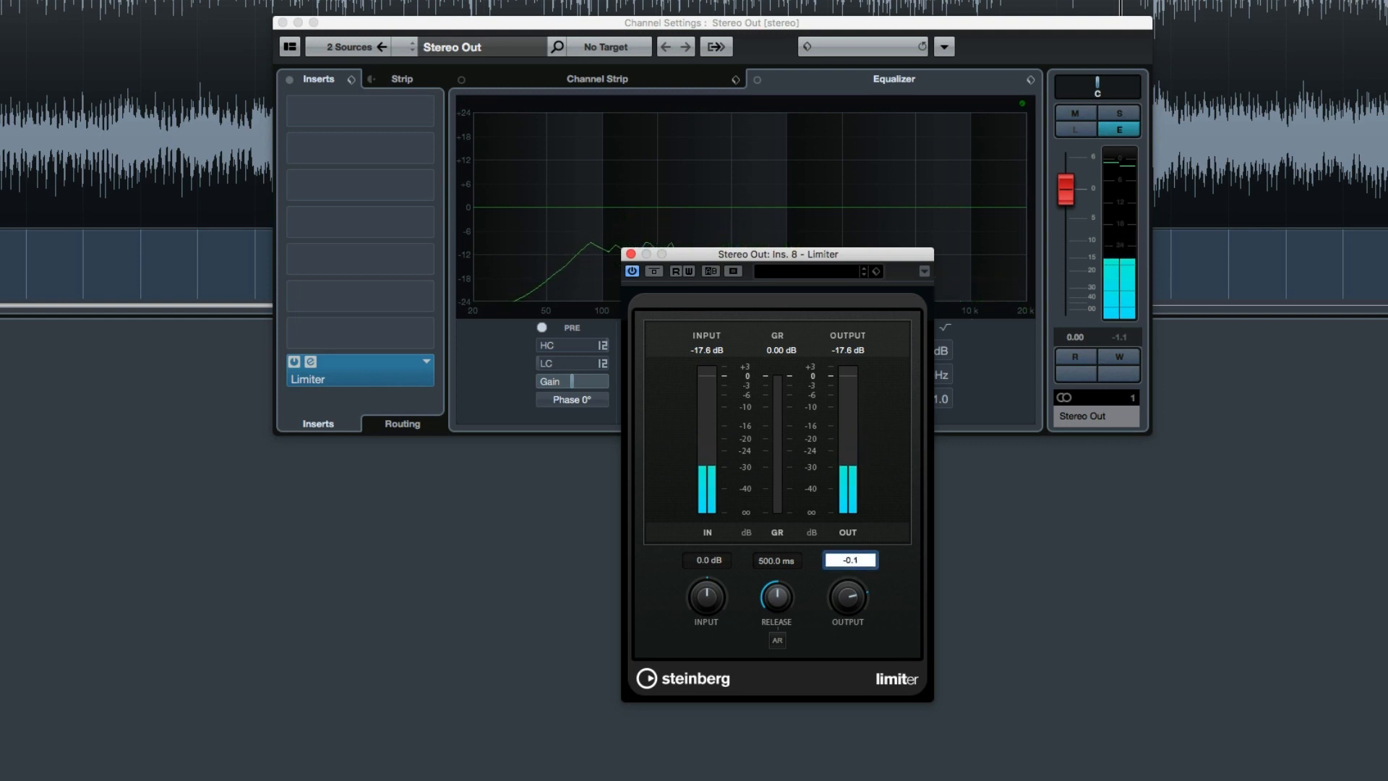
pyautogui.write('.1')
pyautogui.press('Return')
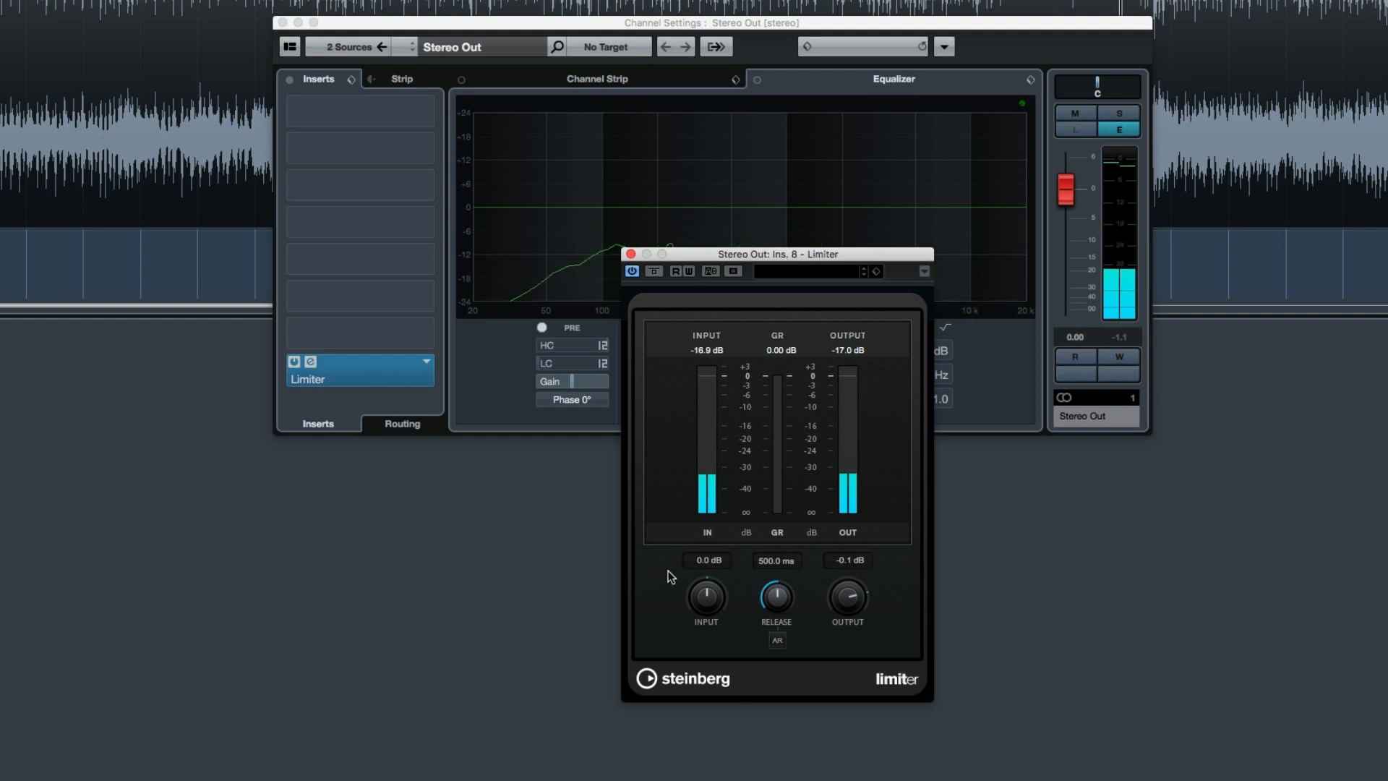
# Raise the Limiter's input gain to 1.1 dB and play the mix to check the input and output peaks.
pyautogui.click(706, 561)
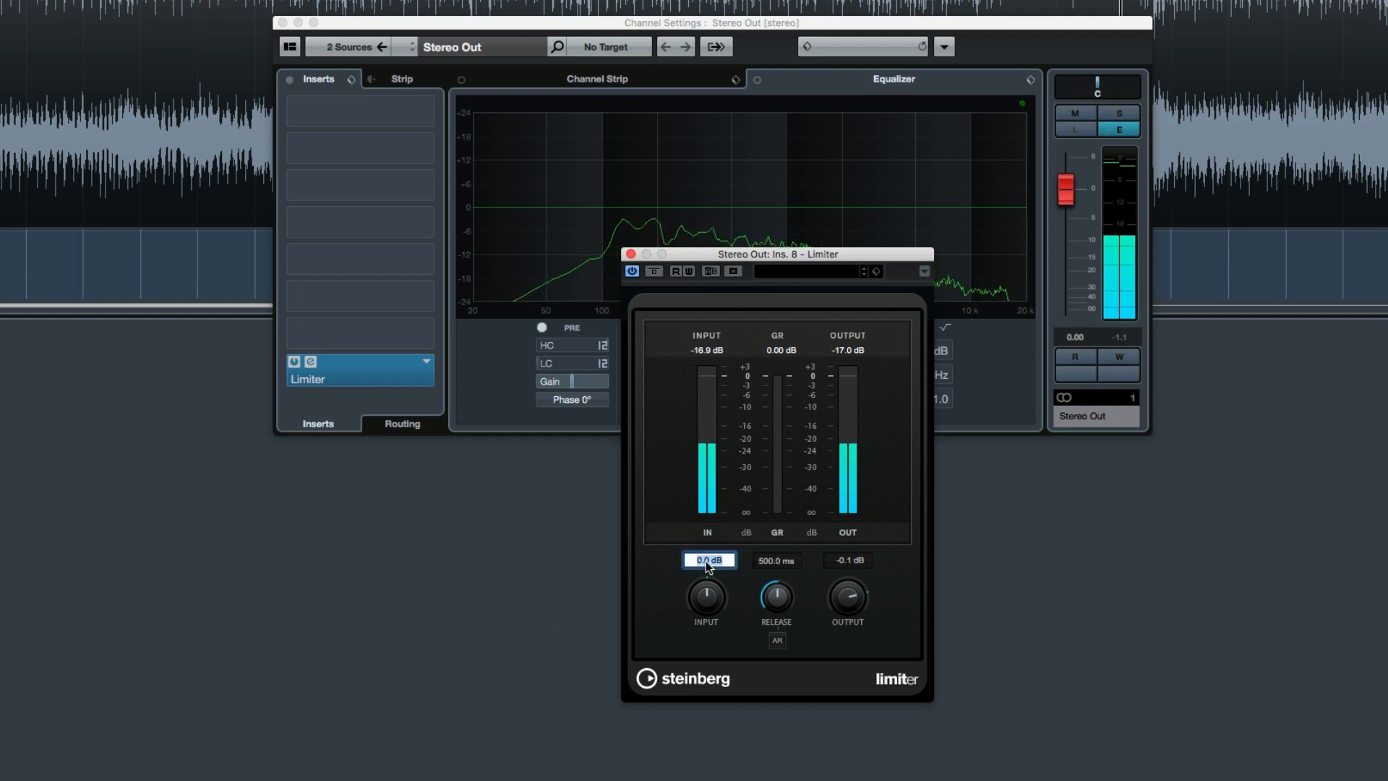
pyautogui.write('1.')
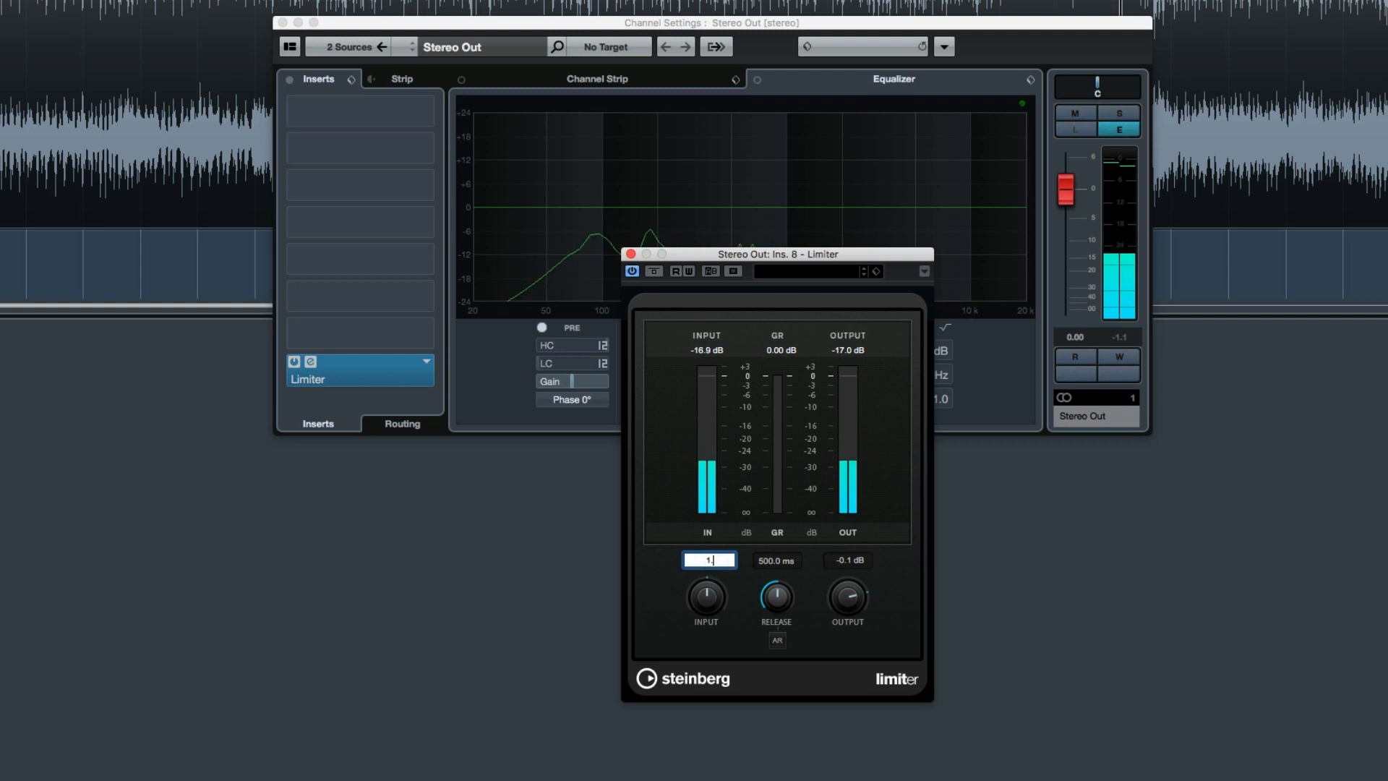
pyautogui.write('1')
pyautogui.press('Return')
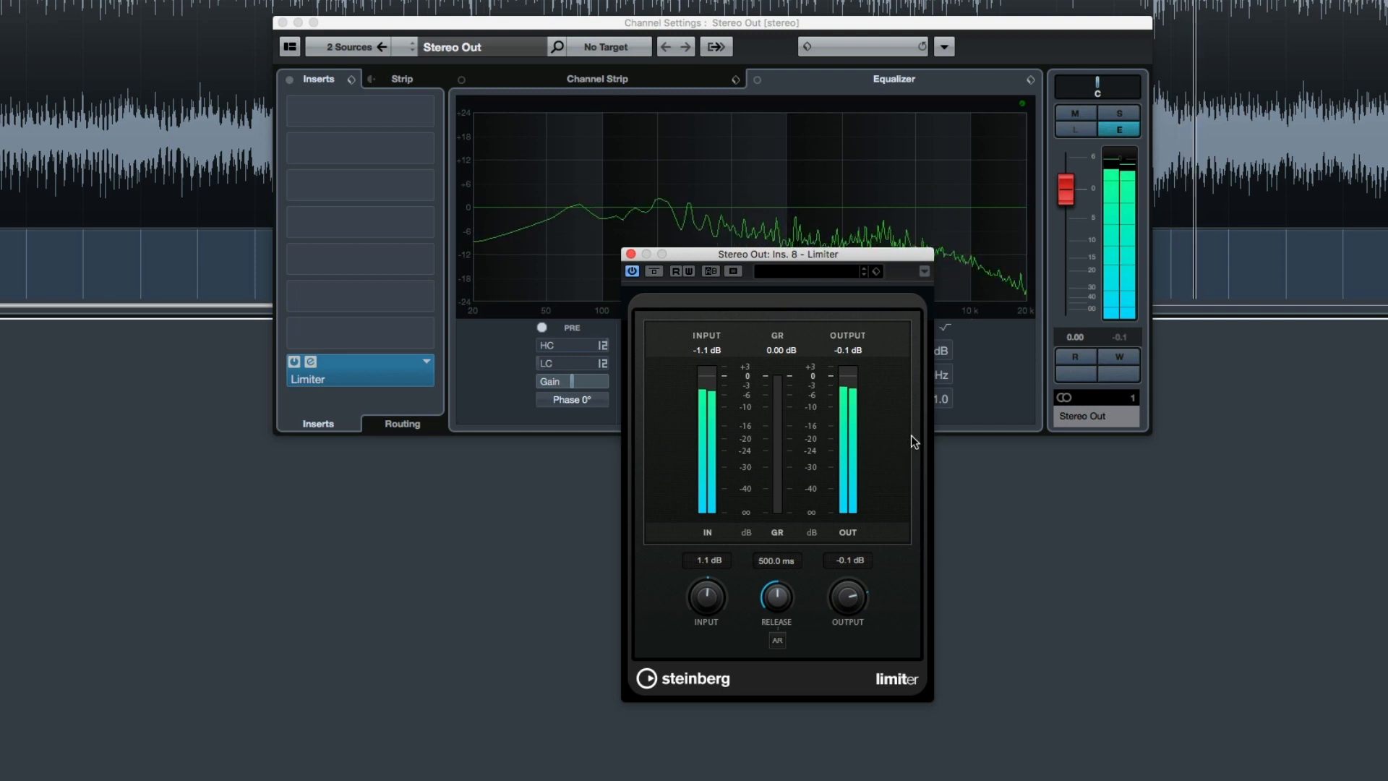
pyautogui.press('space')
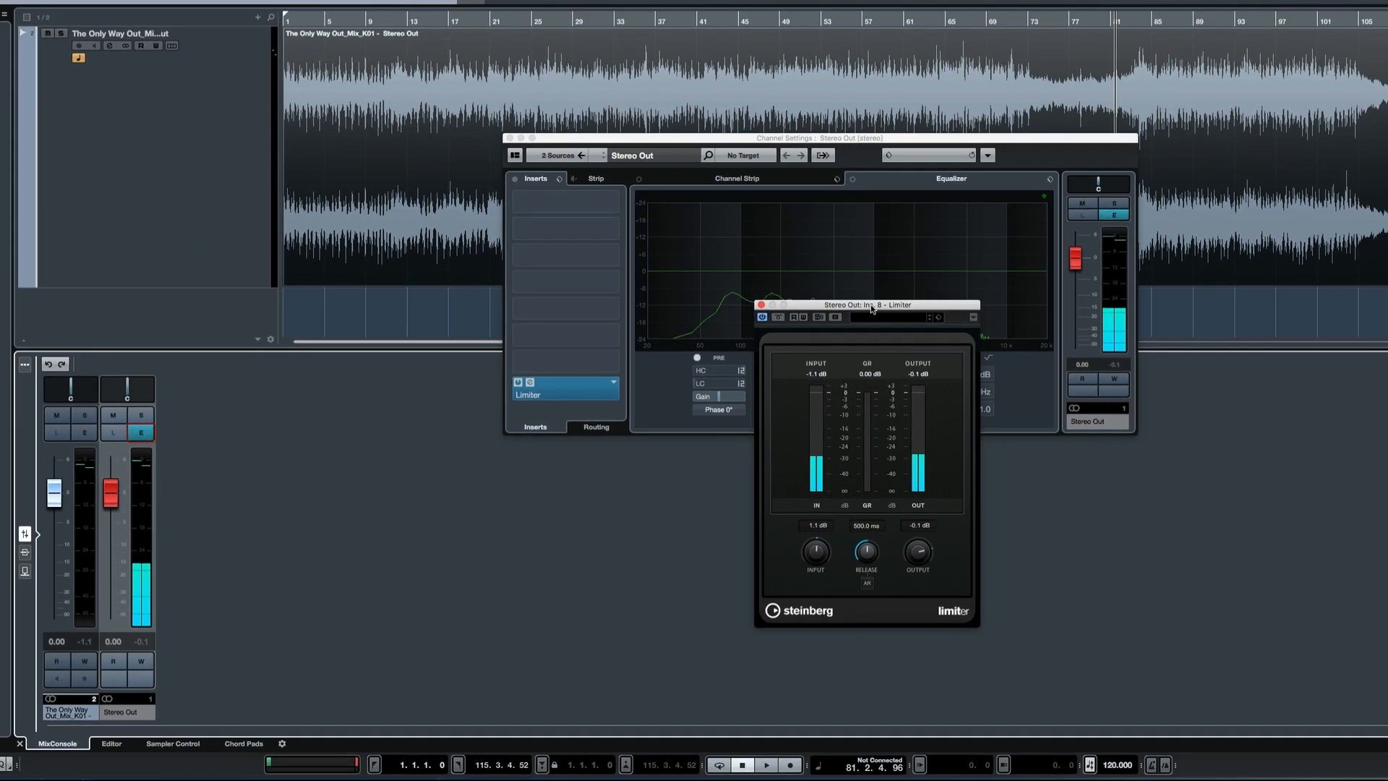
# Open the mix track's channel settings and load MultibandCompressor in the first insert slot.
pyautogui.click(71, 433)
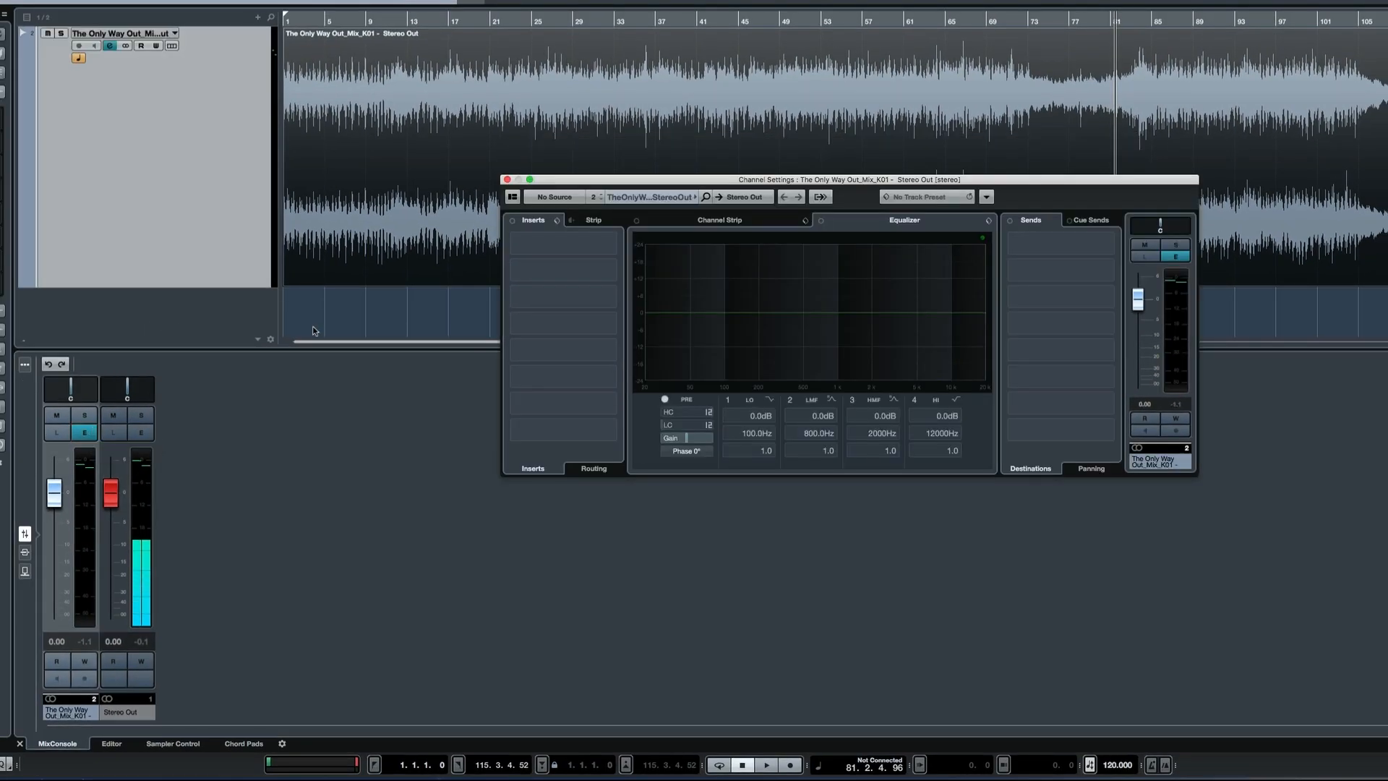
pyautogui.click(611, 246)
pyautogui.write('multi')
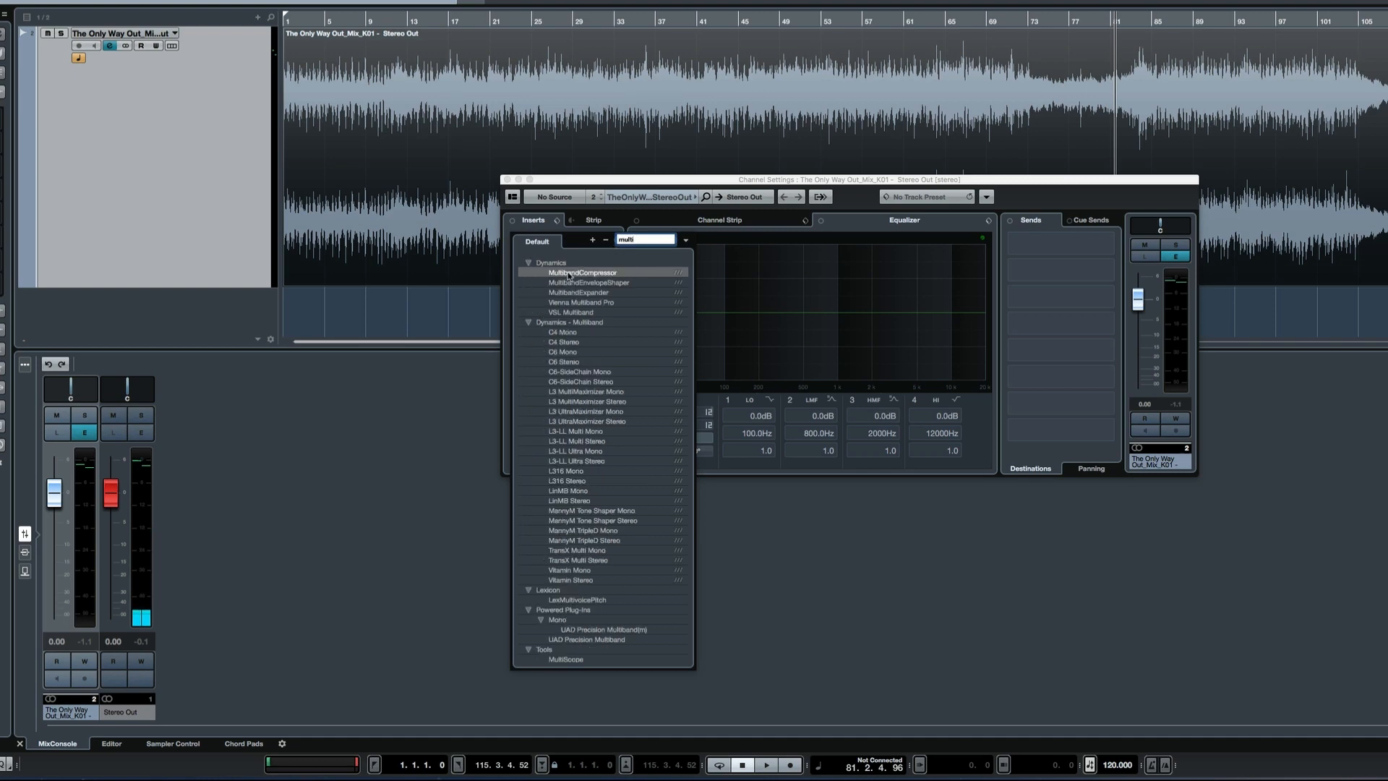
pyautogui.press('Return')
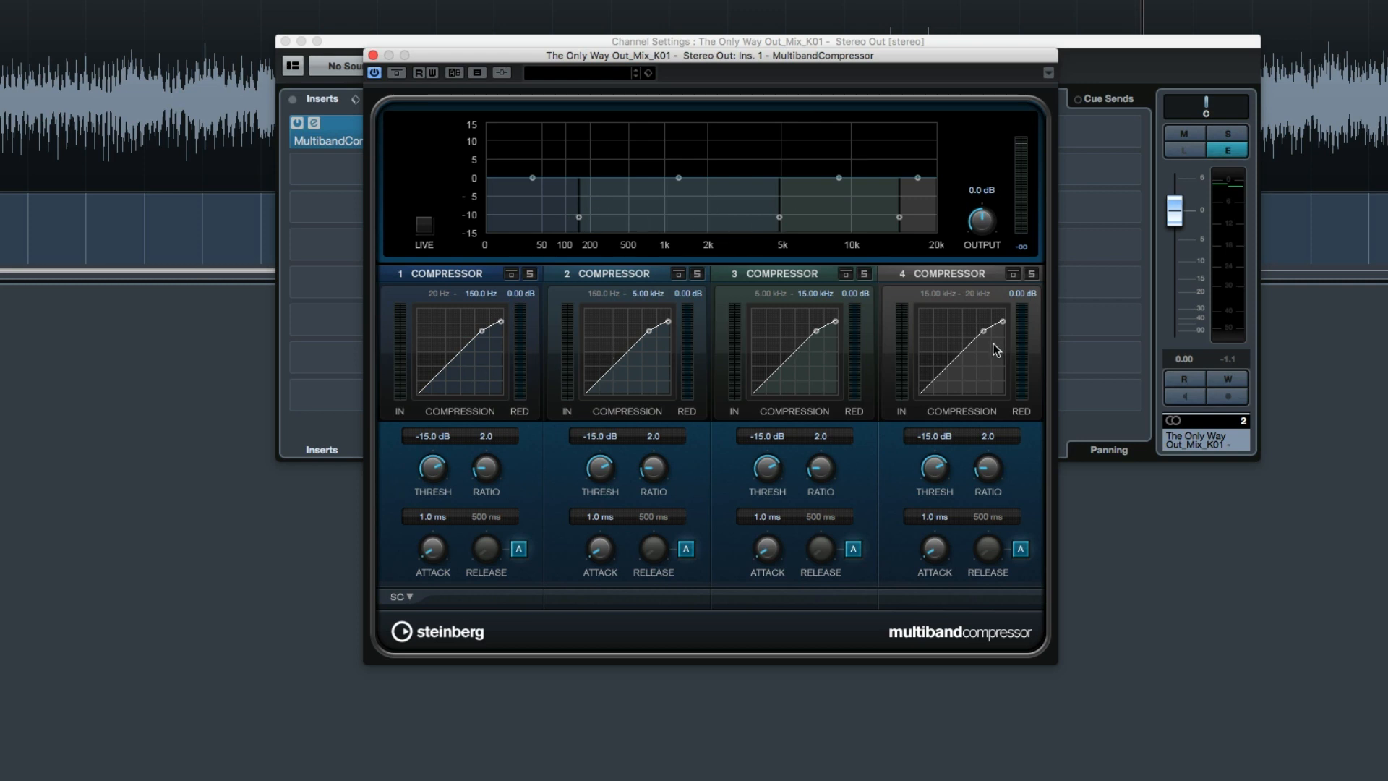
# During playback, audition compressor bands 1 and 2 soloed, lowering band 2's threshold to about -24.1 dB.
pyautogui.press('space')
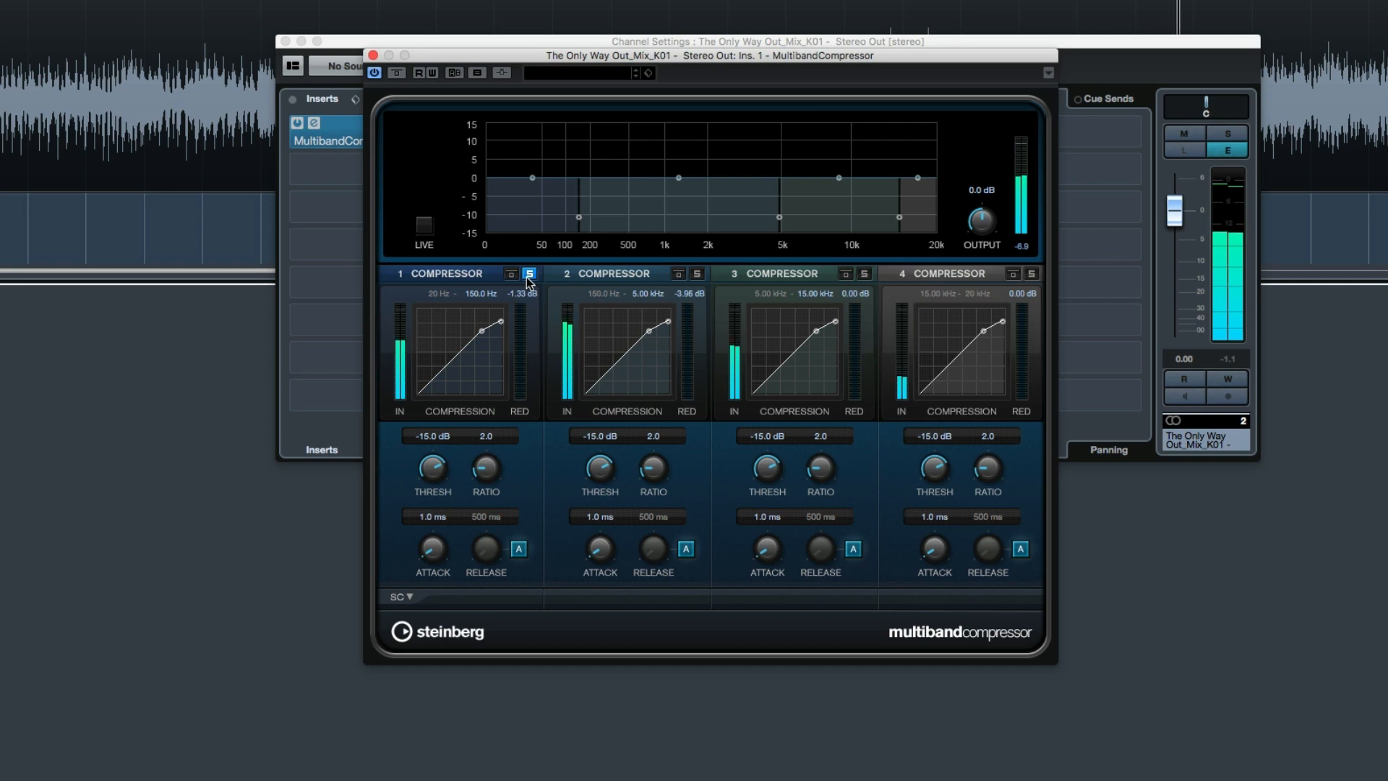
pyautogui.click(696, 275)
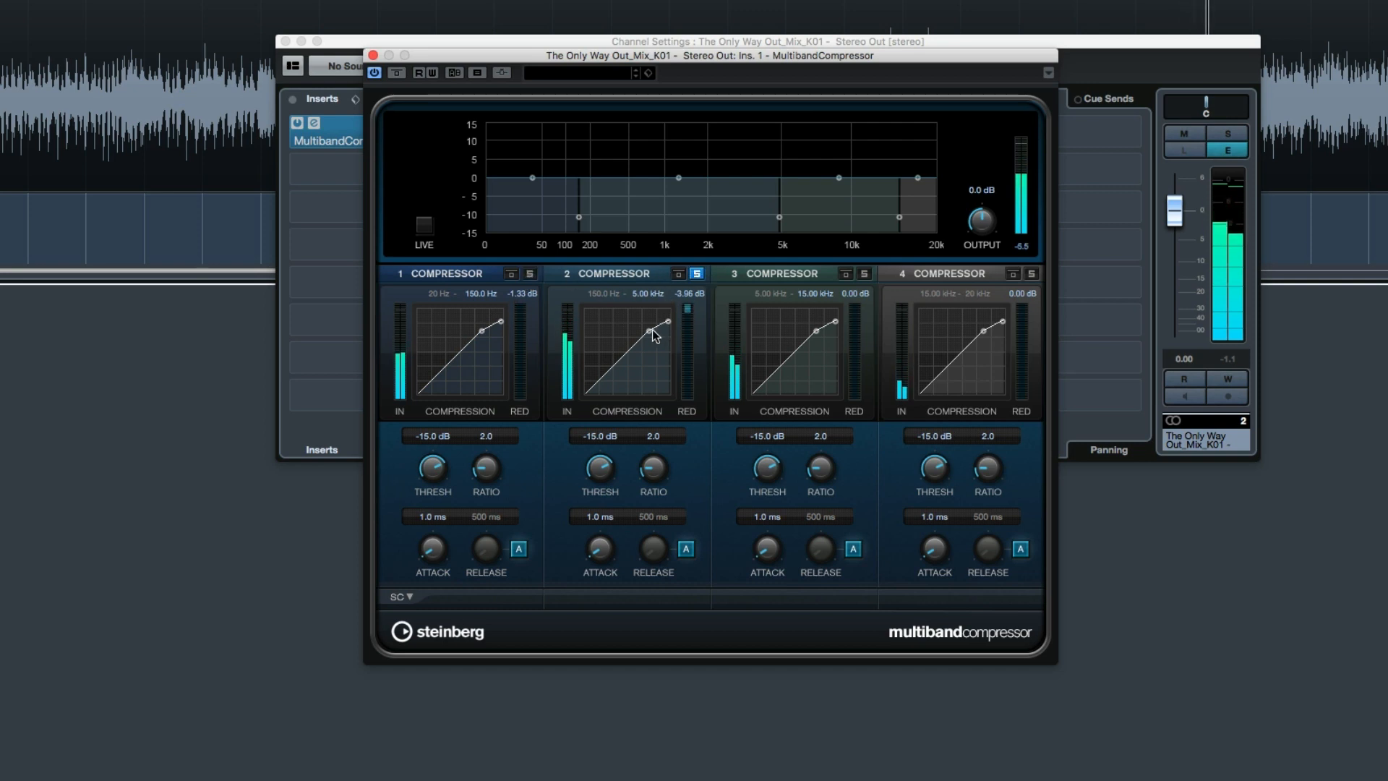
pyautogui.moveTo(652, 335)
pyautogui.mouseDown()
pyautogui.moveTo(628, 359)
pyautogui.moveTo(638, 344)
pyautogui.mouseUp()
pyautogui.click(696, 275)
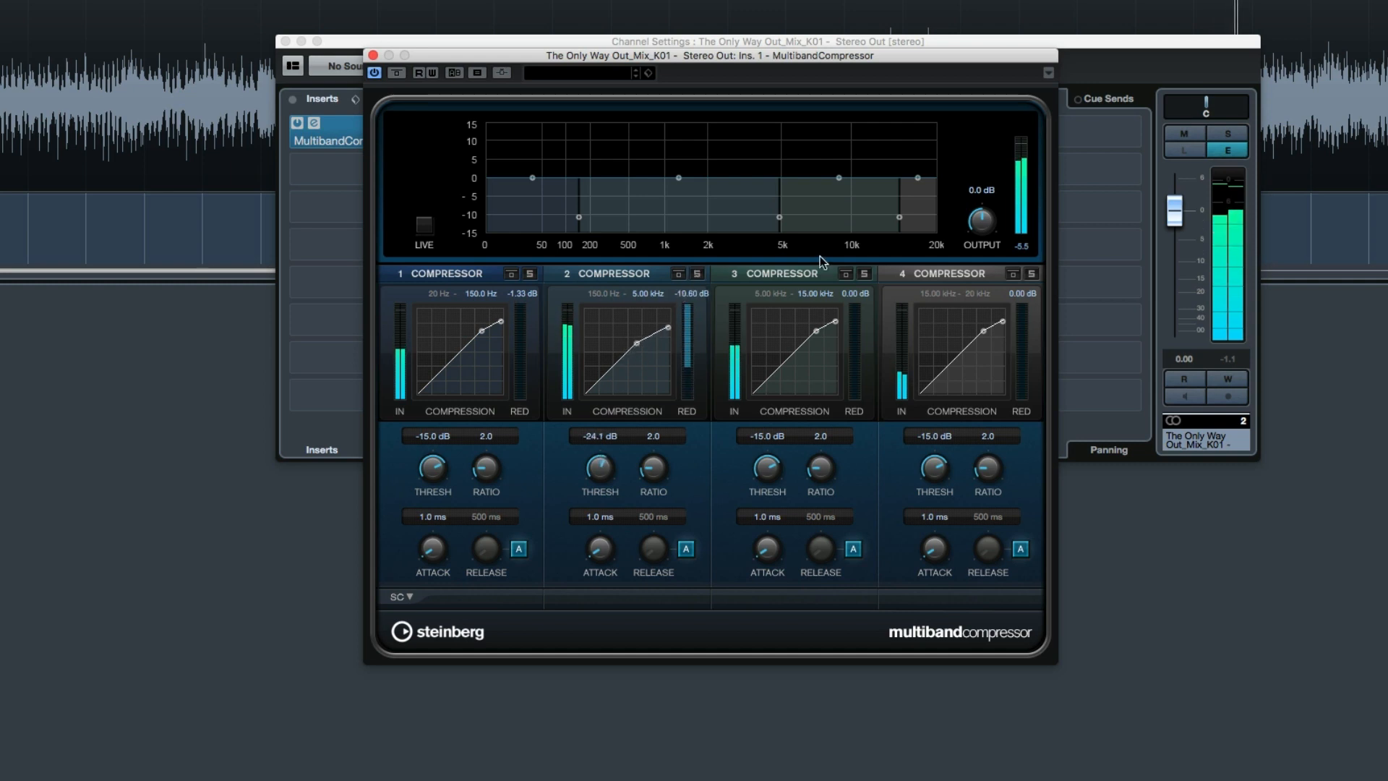
# Solo compressor band 3, lower its threshold to about -27.8 dB, and release the solo.
pyautogui.click(864, 274)
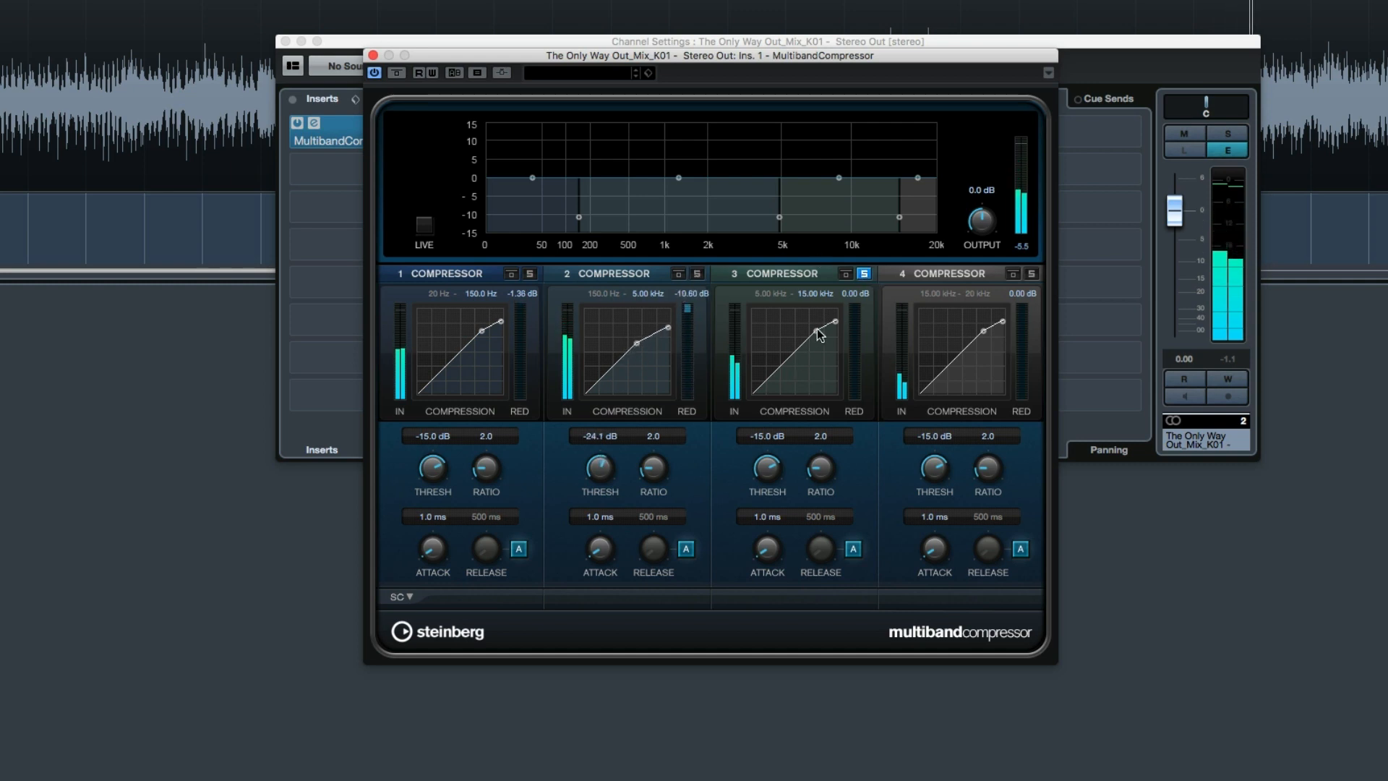
pyautogui.moveTo(819, 327); pyautogui.dragTo(804, 349)
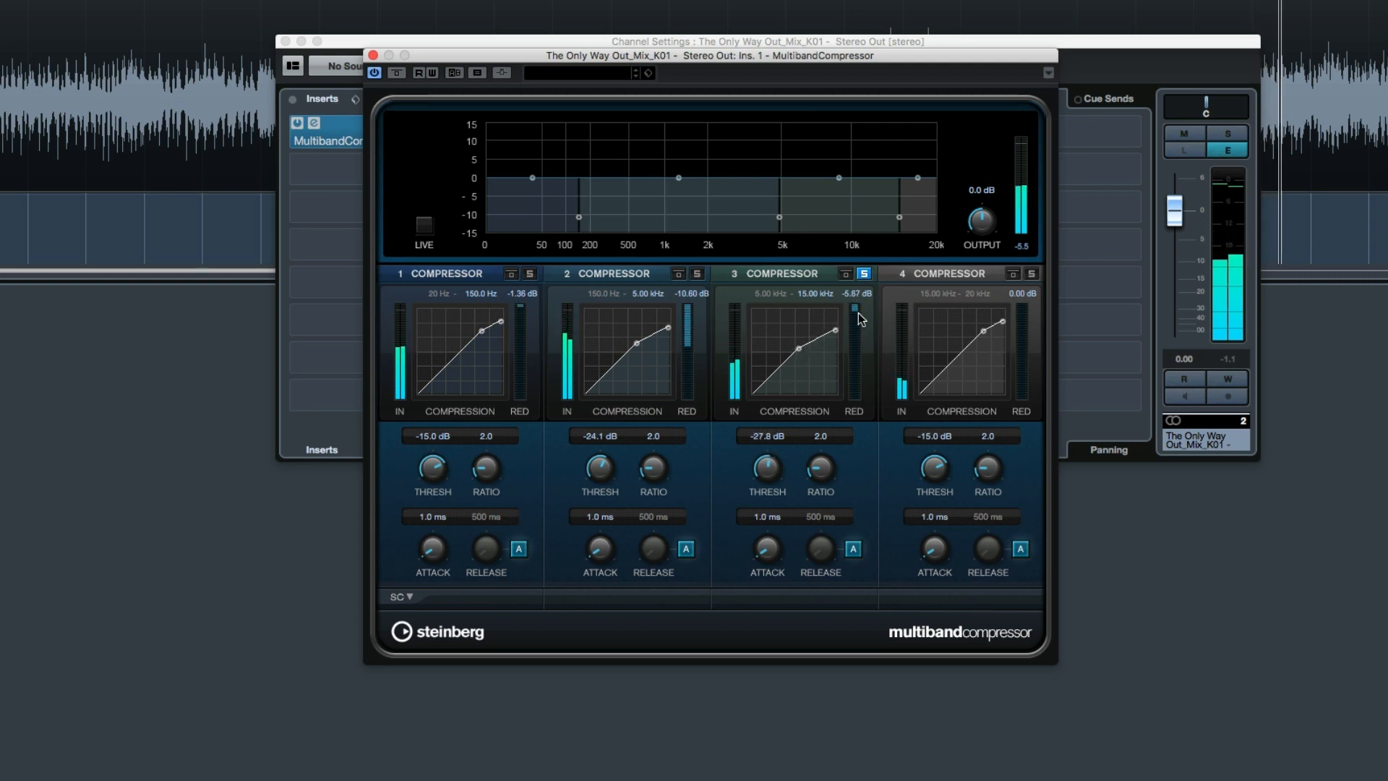
pyautogui.click(863, 273)
# Solo compressor band 4, lower its threshold to about -34.6 dB, and release the solo.
pyautogui.click(1031, 273)
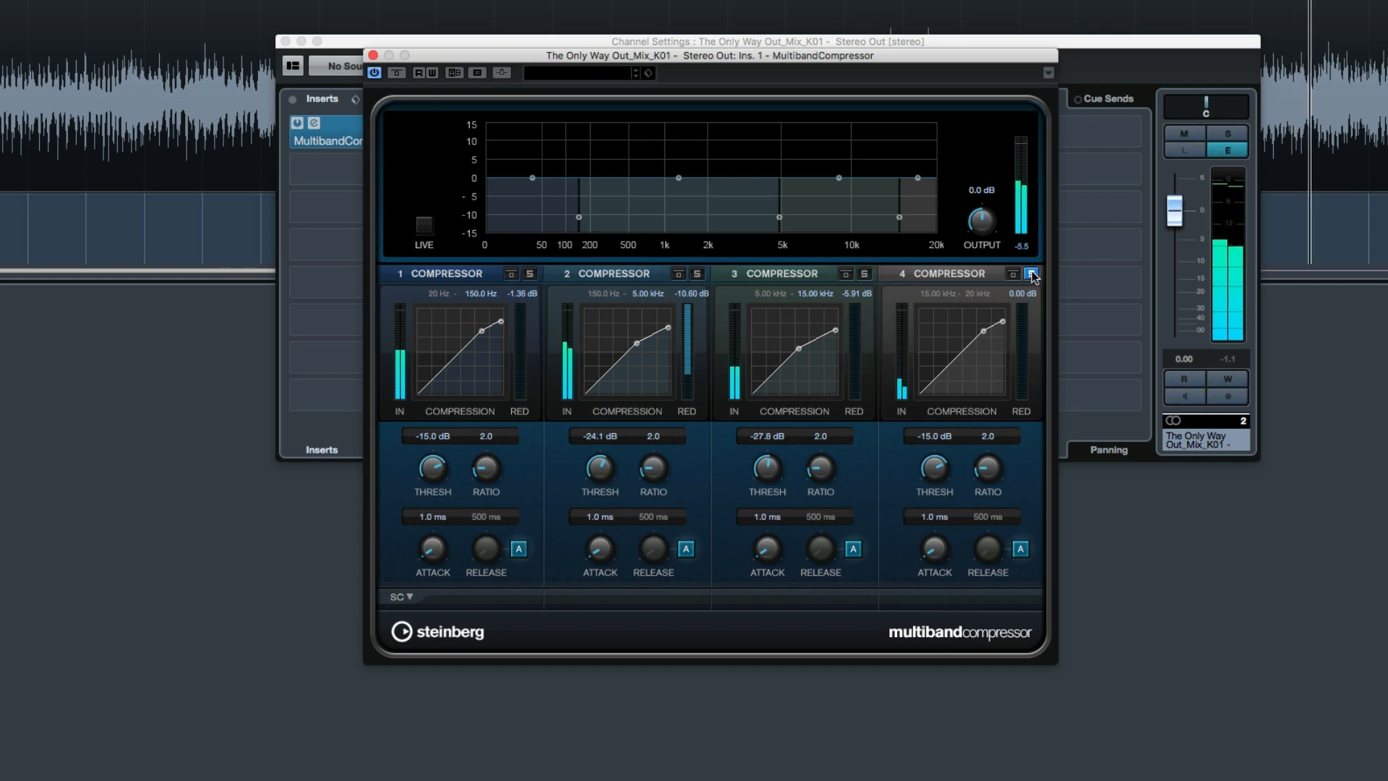
pyautogui.moveTo(983, 330); pyautogui.dragTo(970, 361)
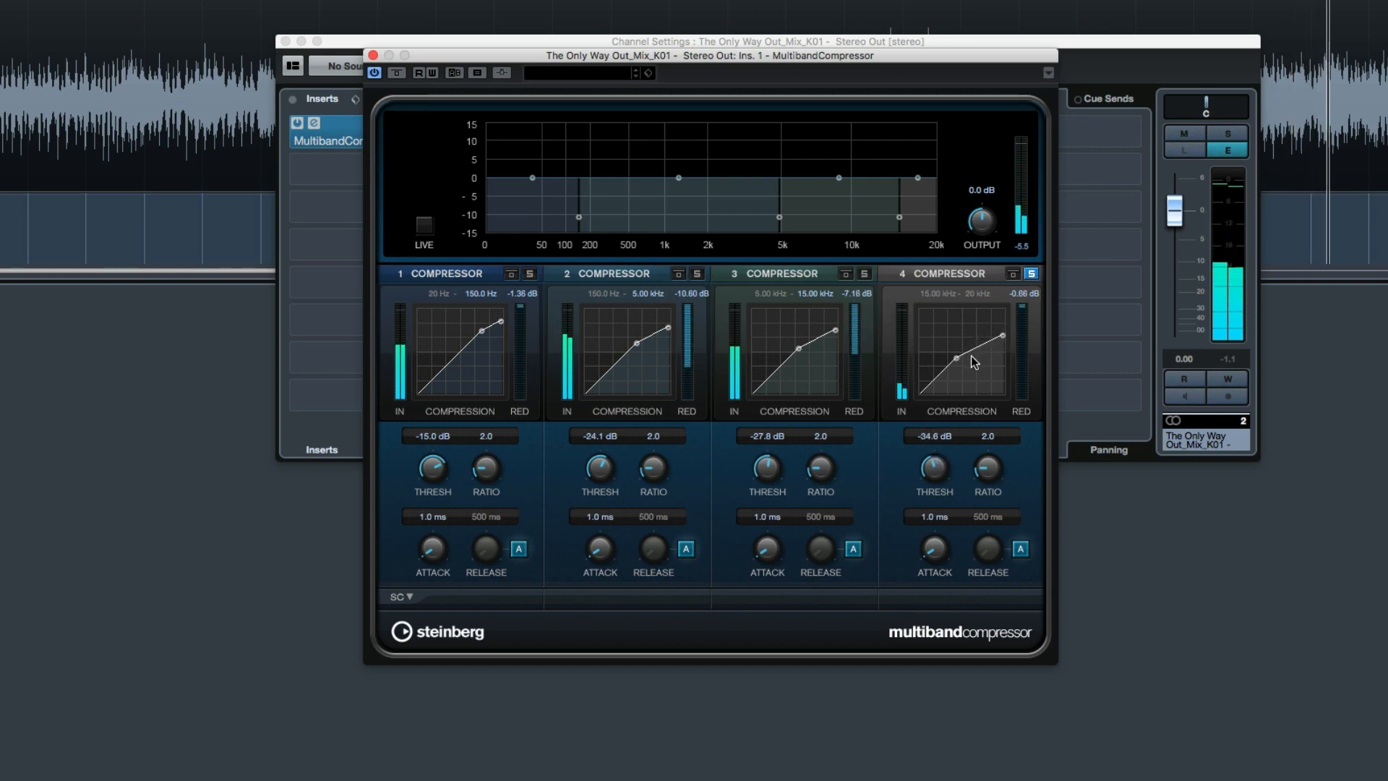
pyautogui.click(1031, 274)
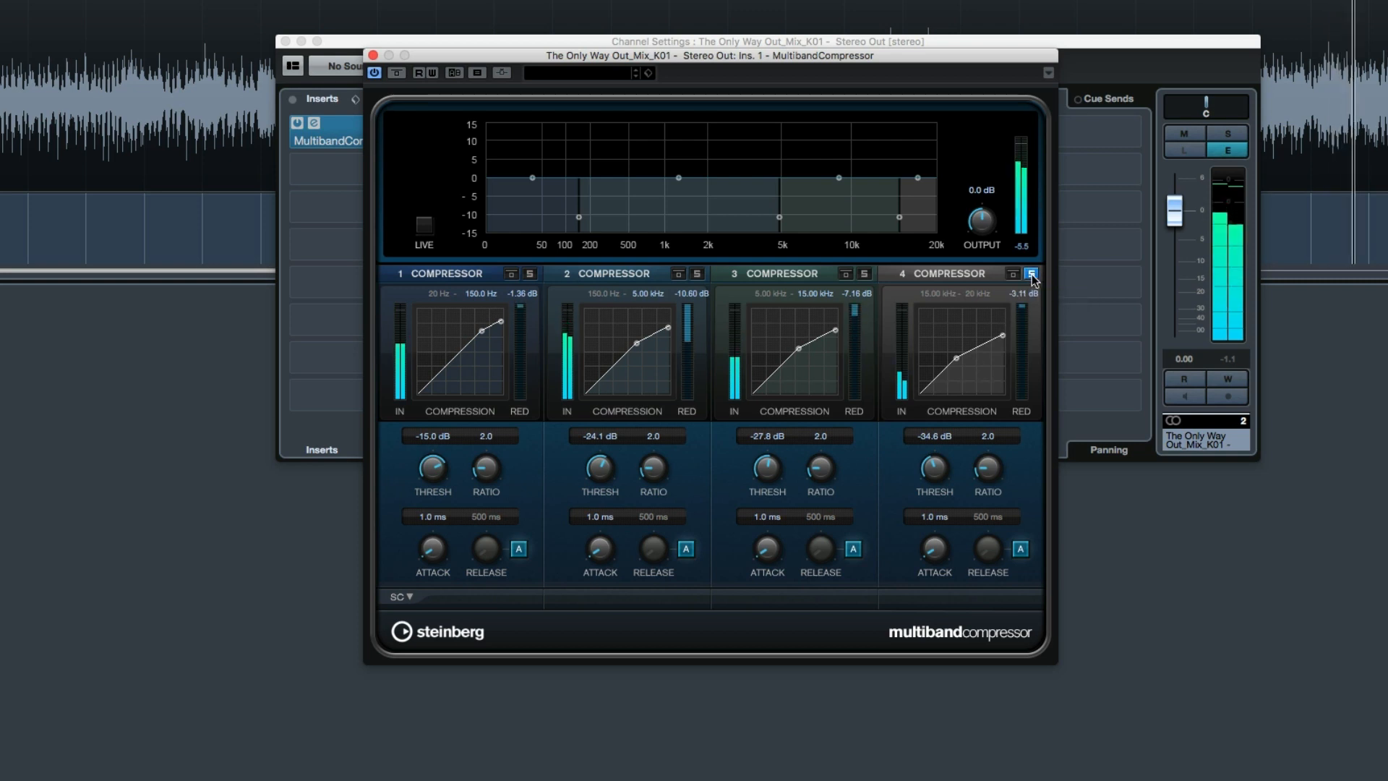
# Move the band crossover frequencies down to about 11.93 kHz, 3.62 kHz and 101 Hz.
pyautogui.moveTo(900, 221)
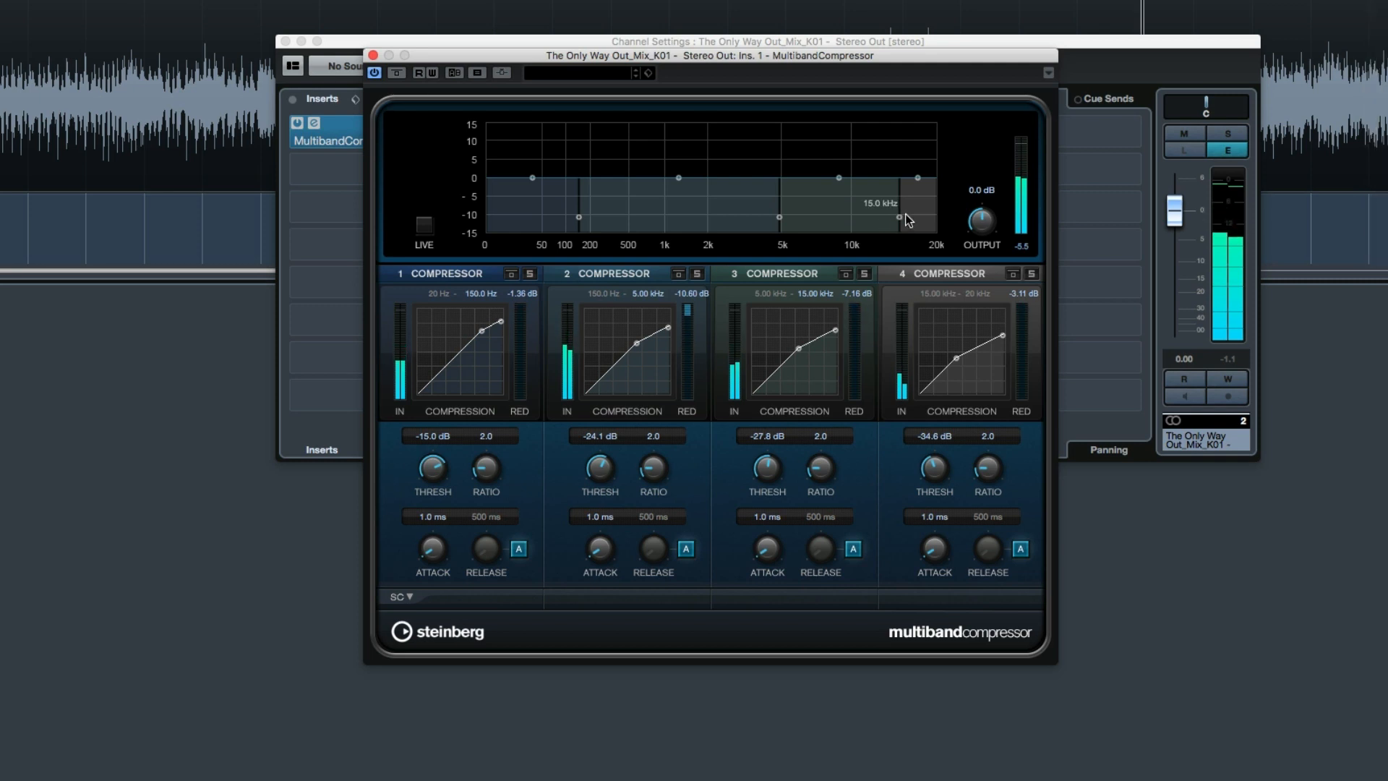
pyautogui.moveTo(900, 222); pyautogui.dragTo(872, 223)
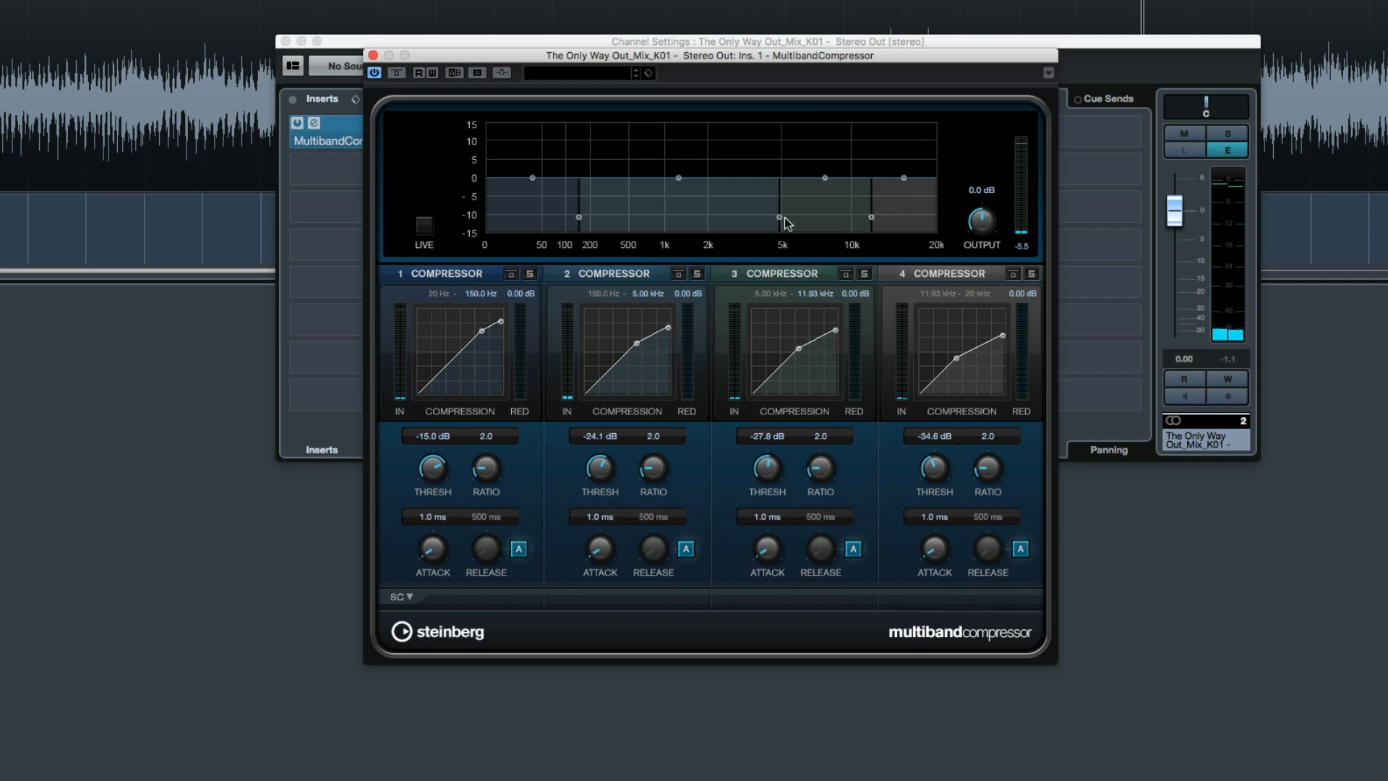
pyautogui.moveTo(779, 219)
pyautogui.mouseDown()
pyautogui.moveTo(719, 222)
pyautogui.moveTo(752, 218)
pyautogui.mouseUp()
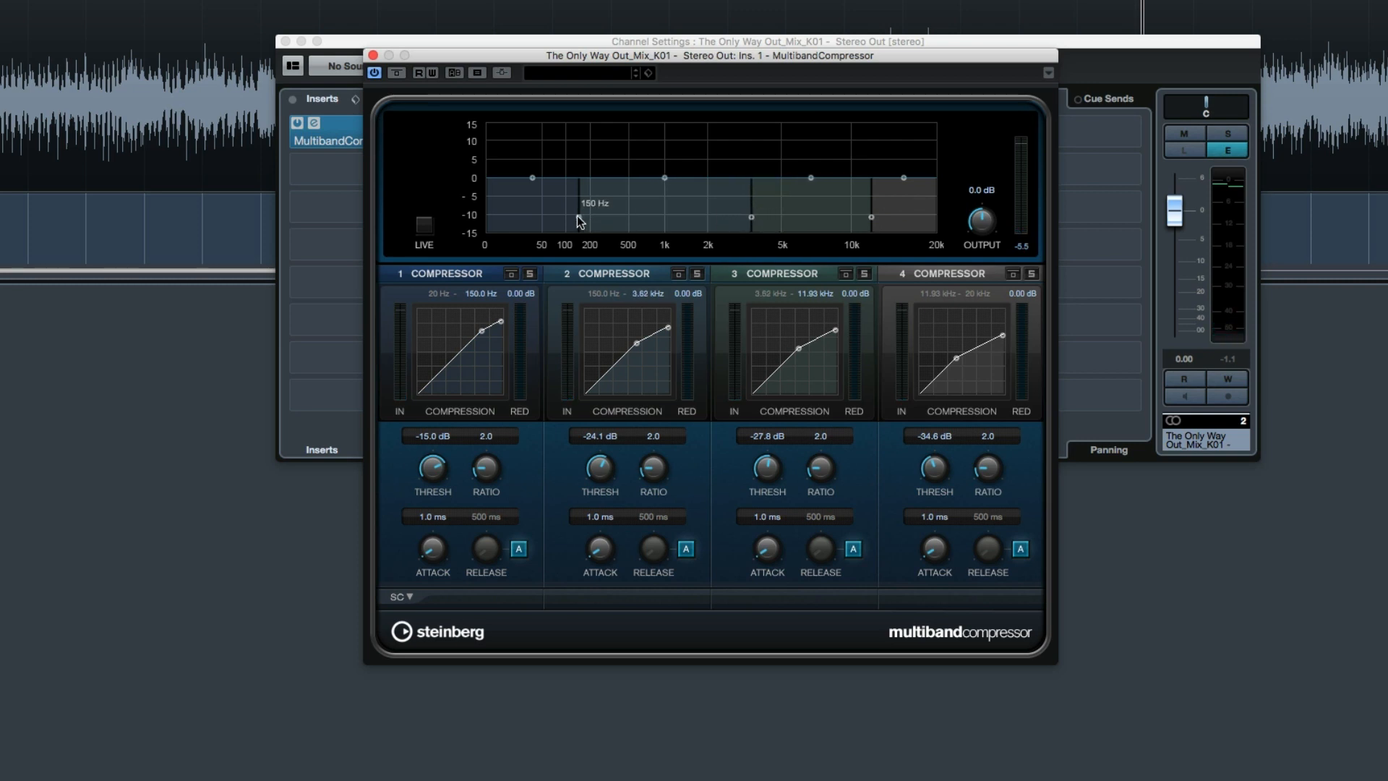
pyautogui.moveTo(579, 216); pyautogui.dragTo(566, 221)
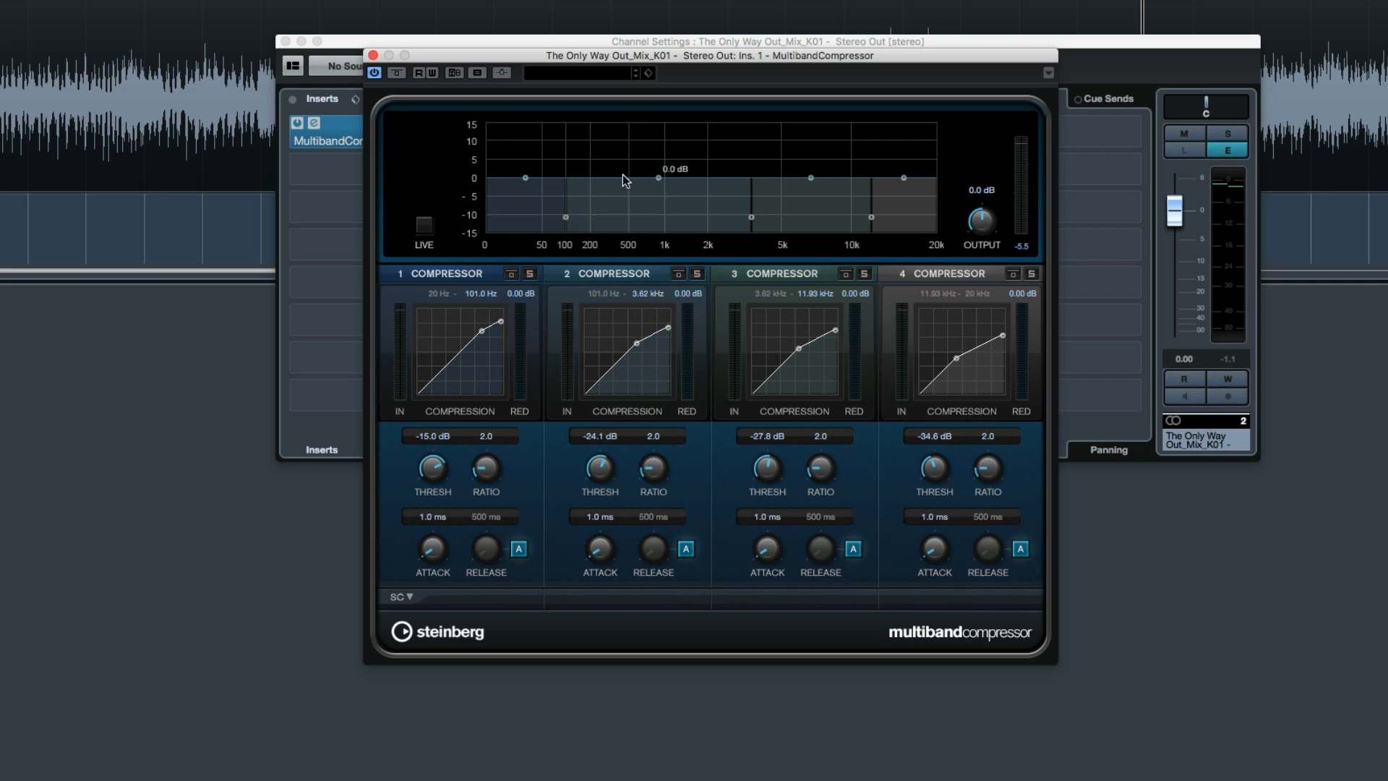
# Lower band 2's gain to about -5 dB and set the ratios of bands 1 to 4 to about 2.9, 2.8, 3.1 and 2.1.
pyautogui.moveTo(666, 181); pyautogui.dragTo(666, 200)
pyautogui.moveTo(486, 463); pyautogui.dragTo(485, 454)
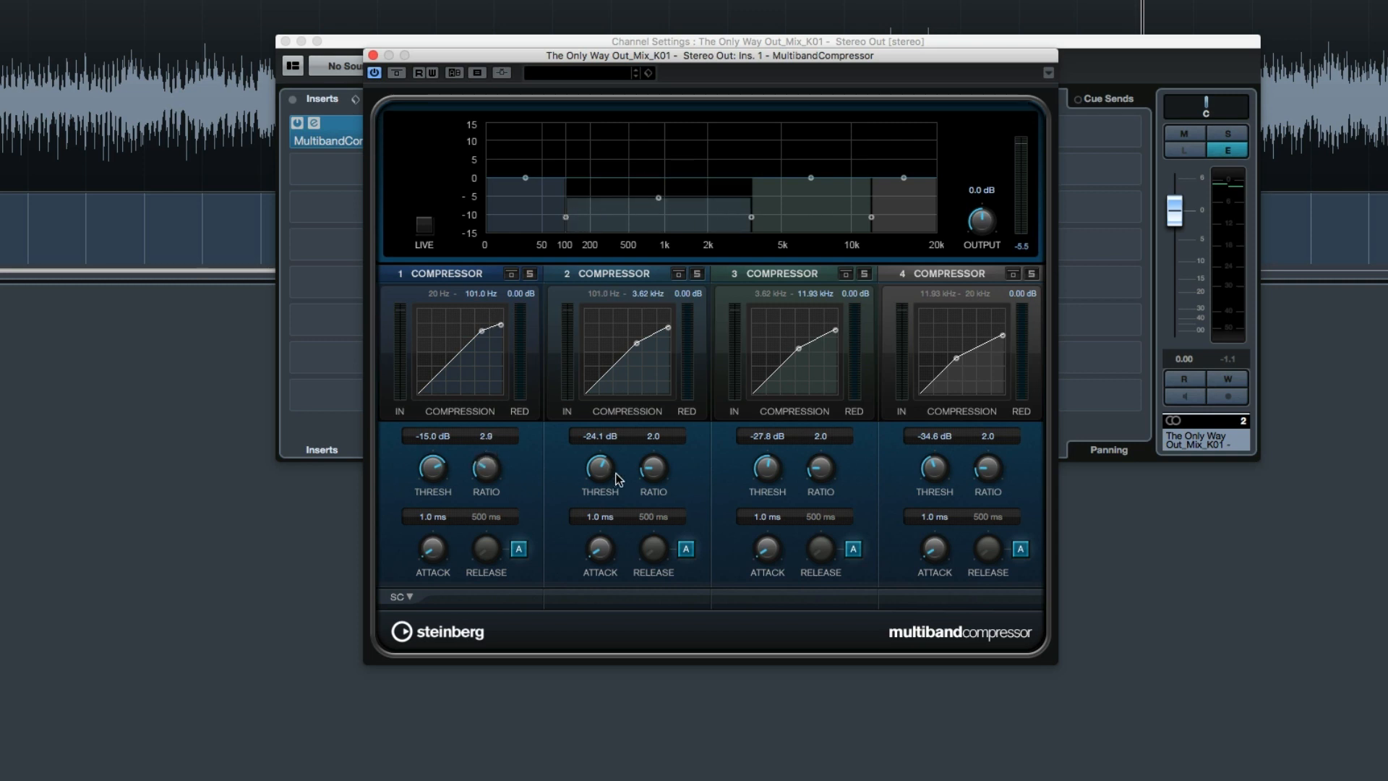
pyautogui.moveTo(653, 477); pyautogui.dragTo(662, 464)
pyautogui.moveTo(822, 469); pyautogui.dragTo(825, 453)
pyautogui.moveTo(991, 466); pyautogui.dragTo(993, 450)
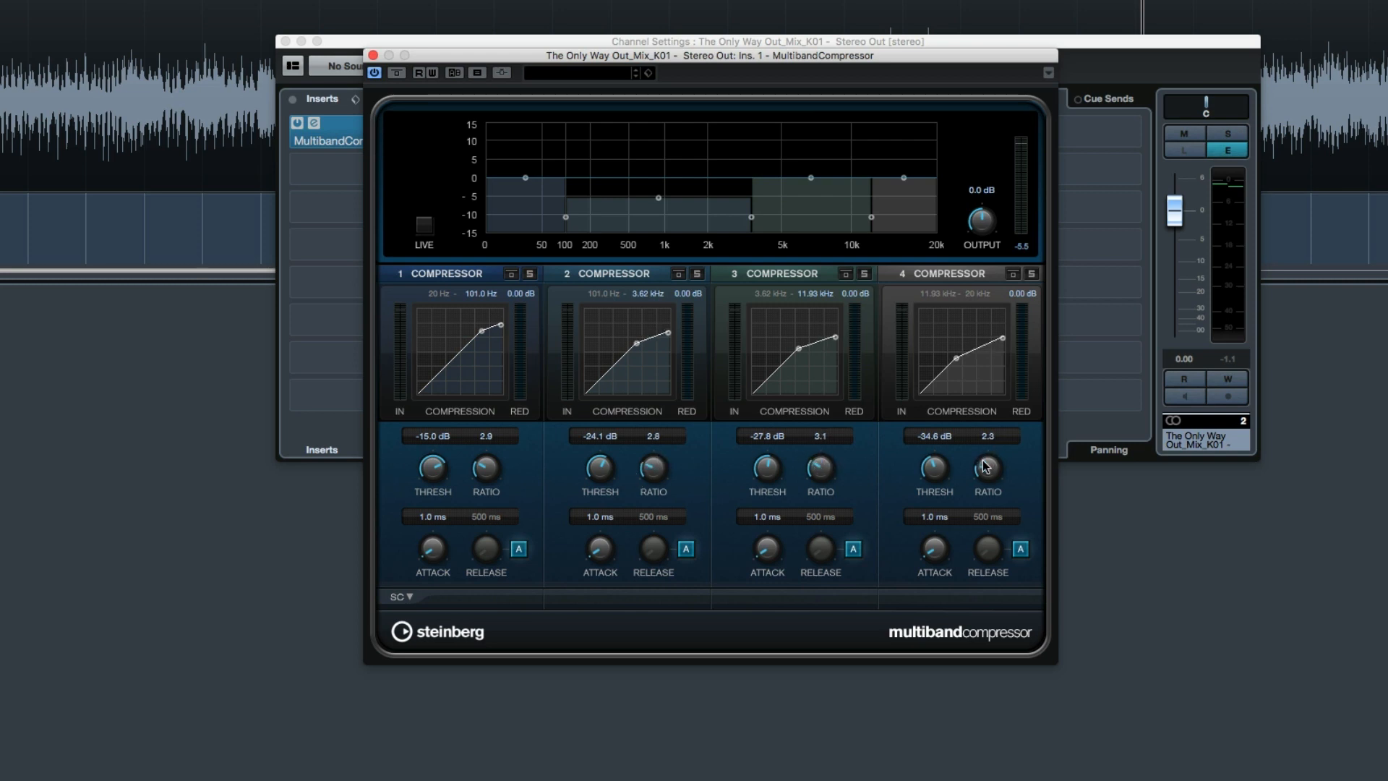
# Load the Rock Master preset in the multiband compressor and compare the playing mix with the effect bypassed and active.
pyautogui.click(576, 75)
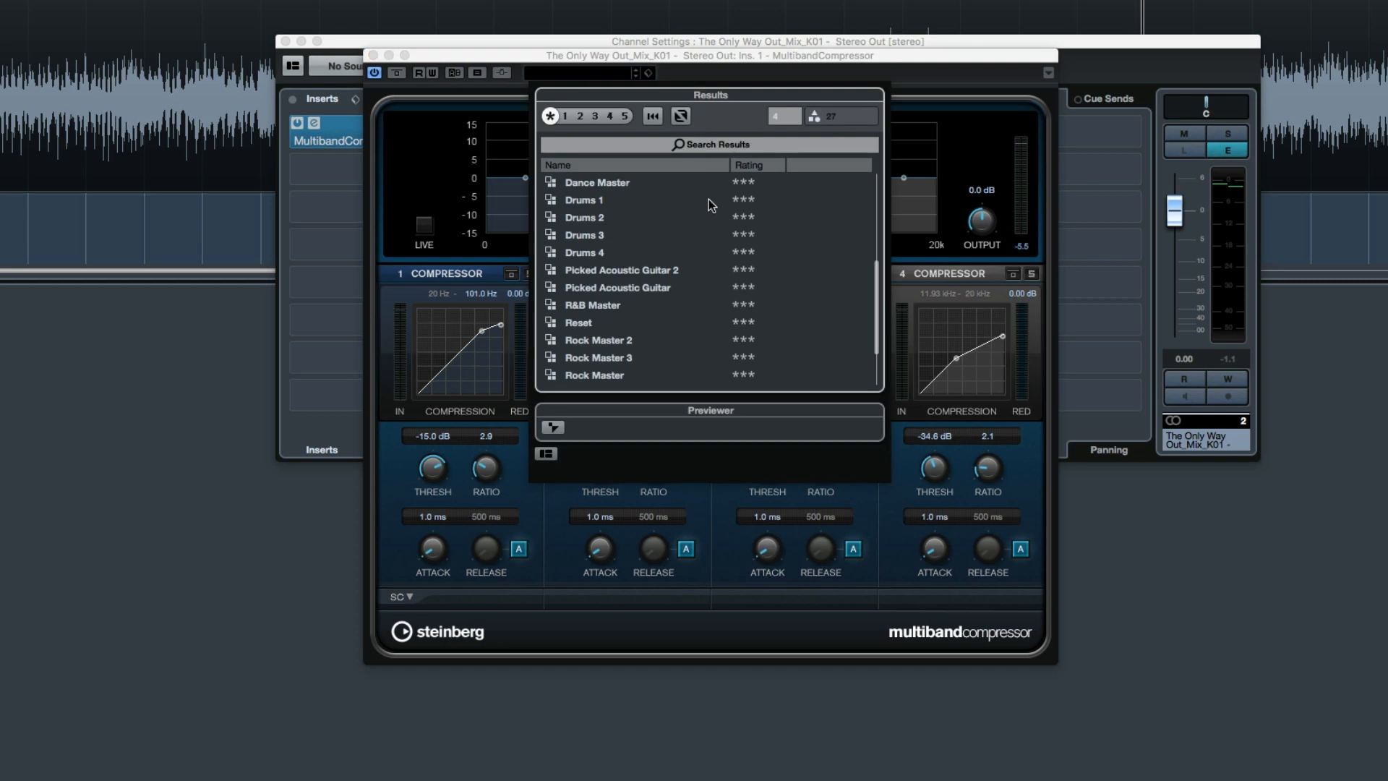
pyautogui.doubleClick(635, 374)
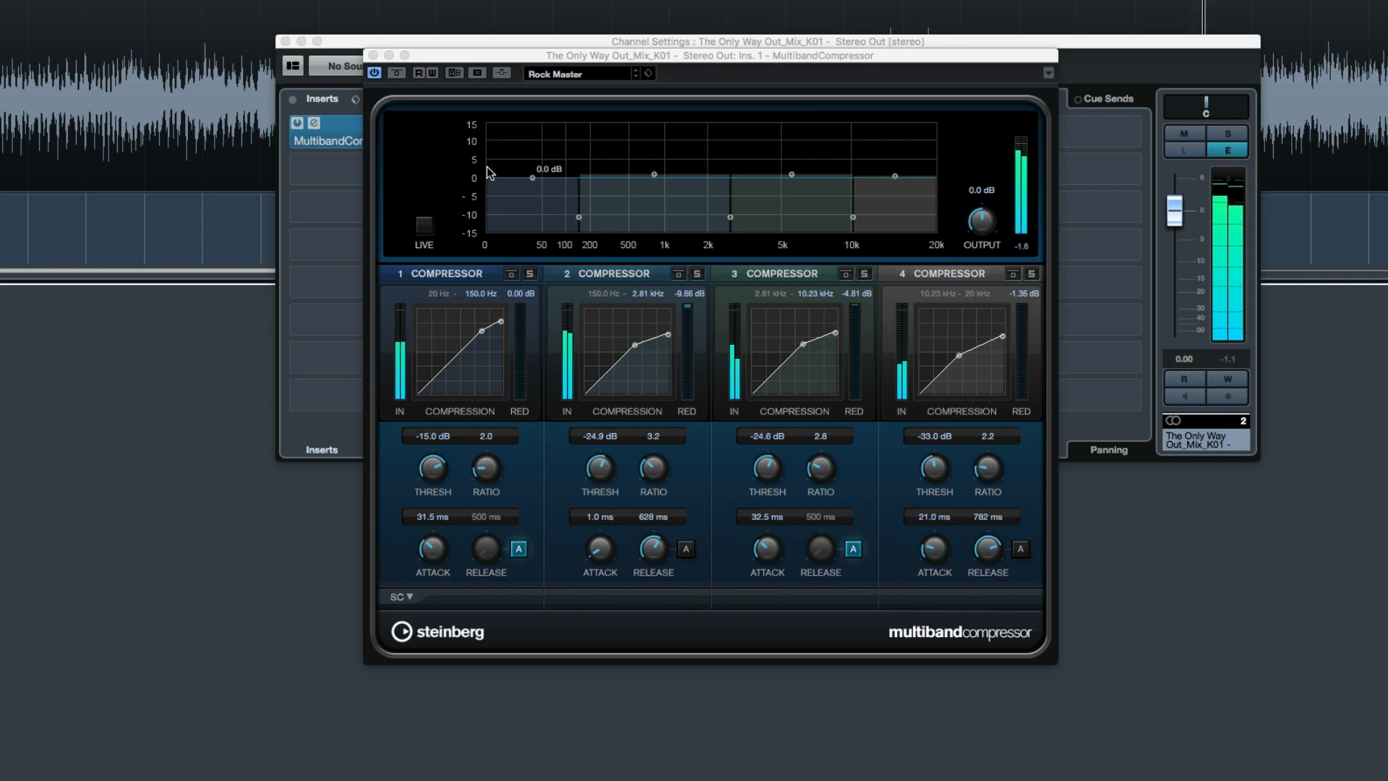
pyautogui.click(397, 71)
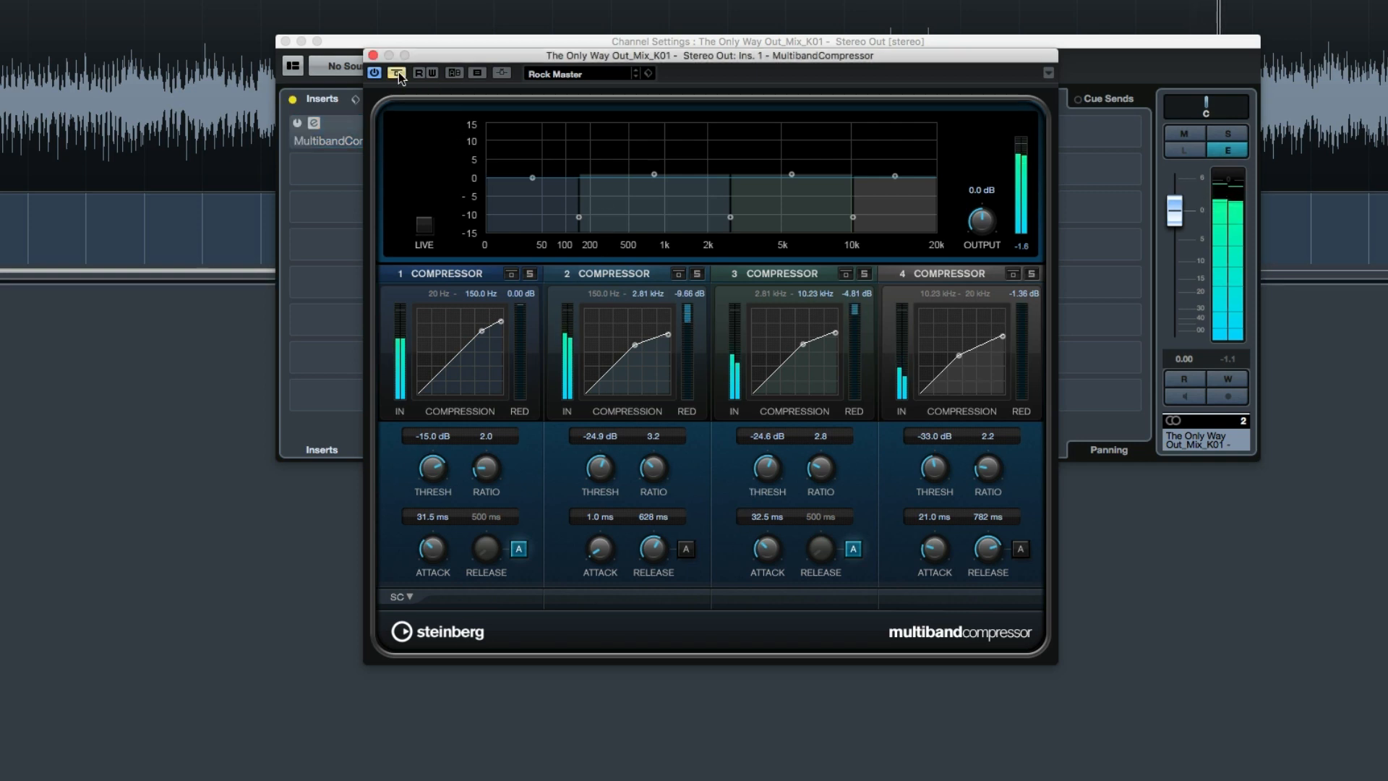
pyautogui.click(397, 71)
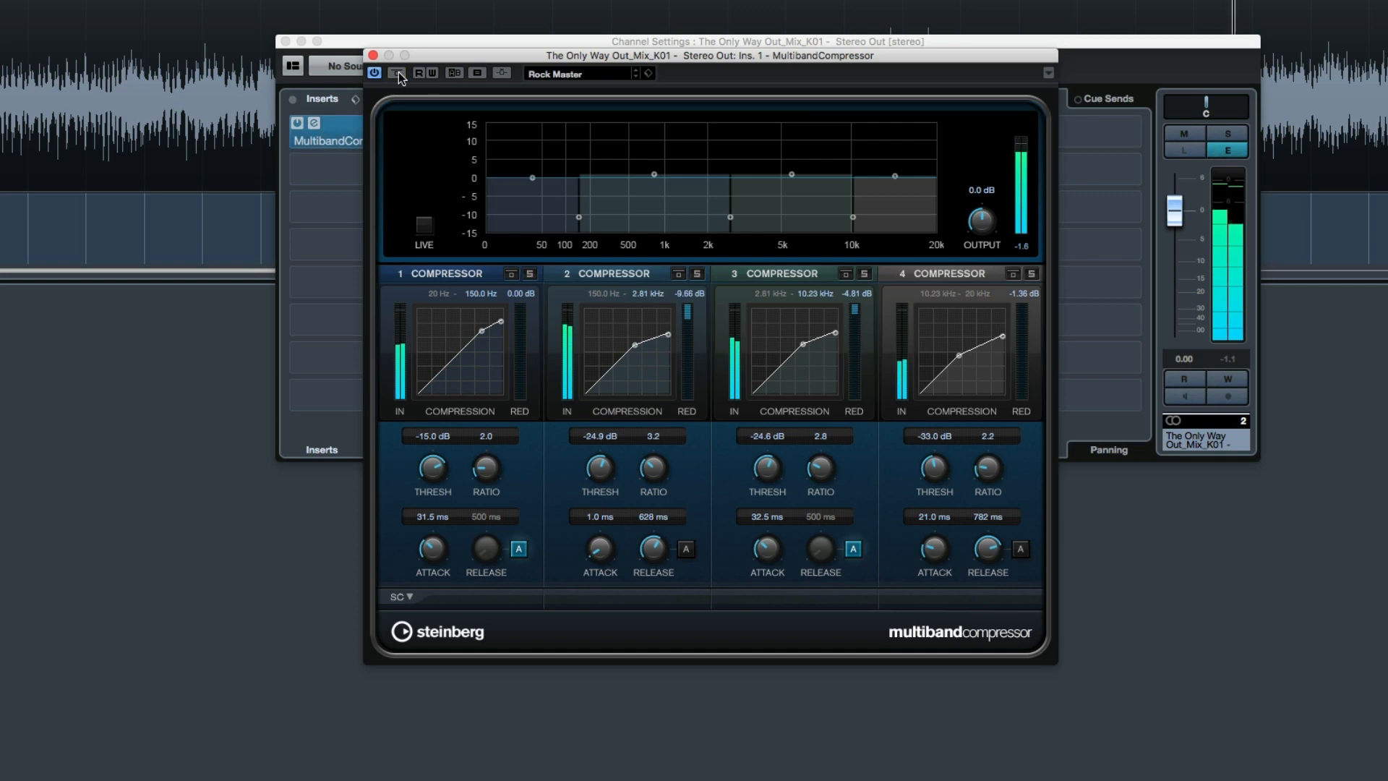
pyautogui.click(397, 72)
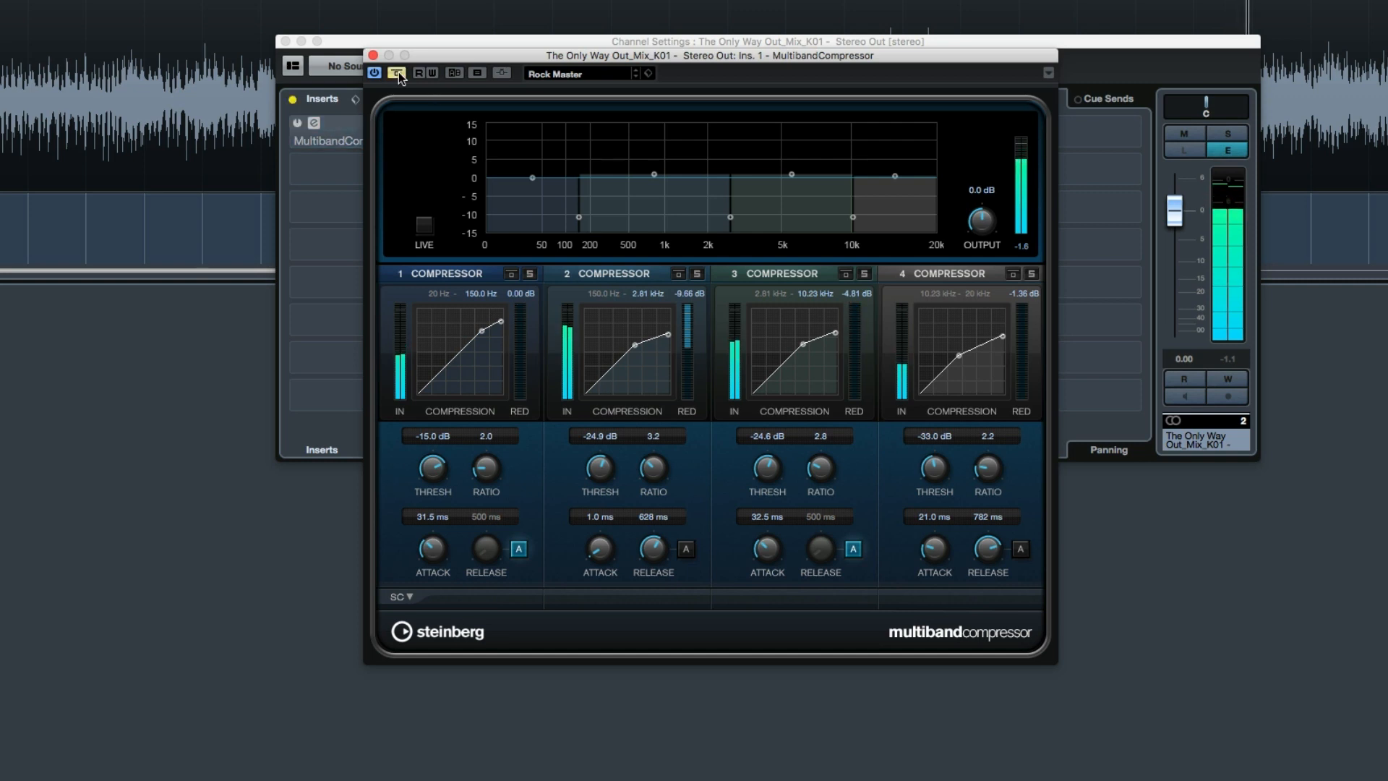
pyautogui.click(398, 72)
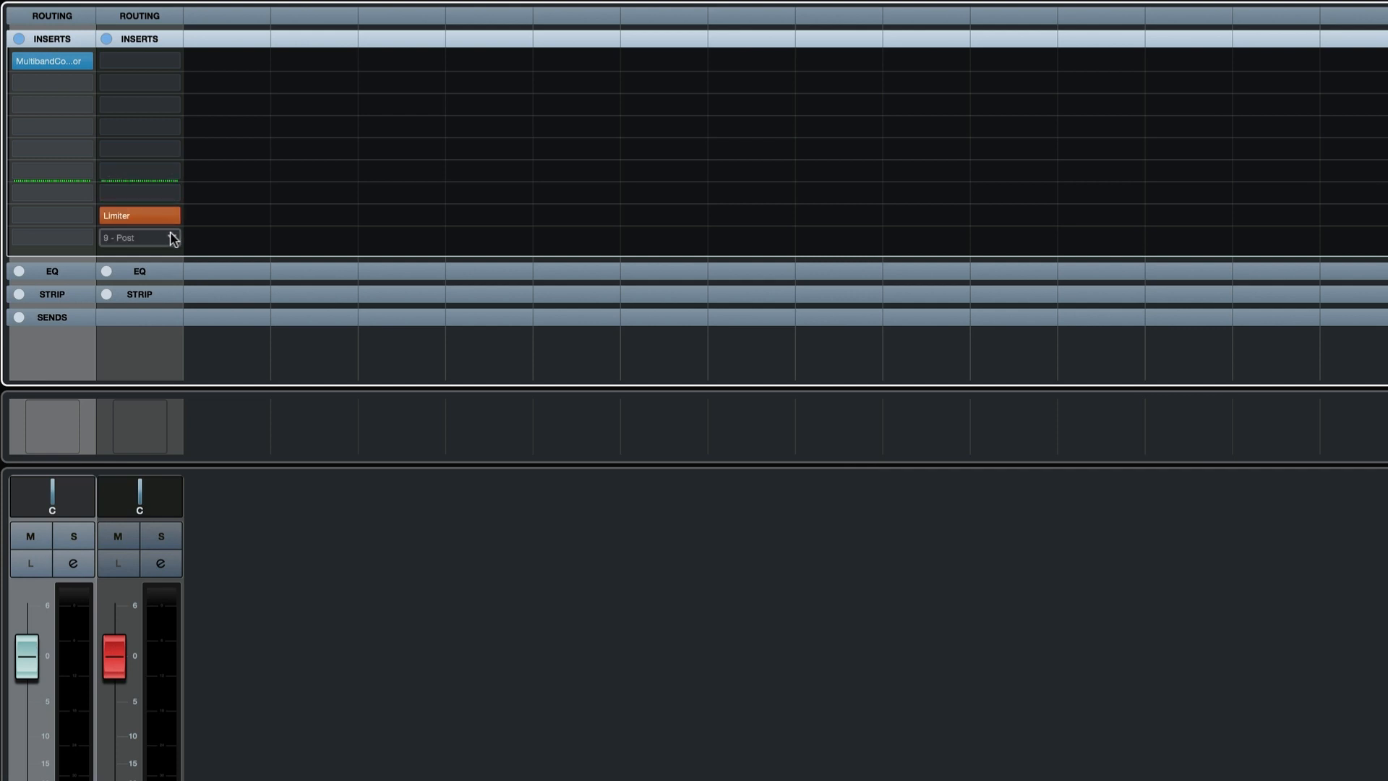
# Insert SuperVision in the Stereo Out's post-fader insert slot 9 and play the mix through its Level meter.
pyautogui.click(174, 238)
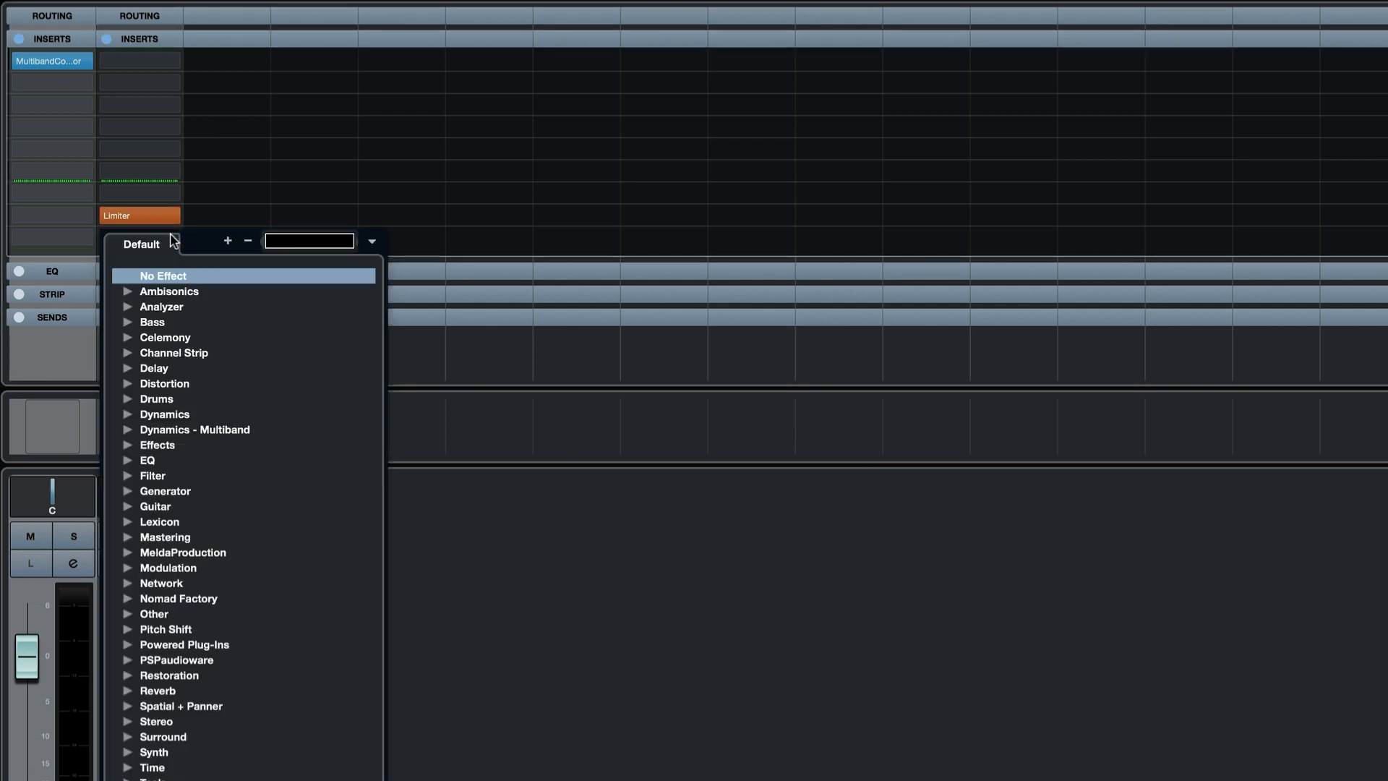
pyautogui.click(129, 308)
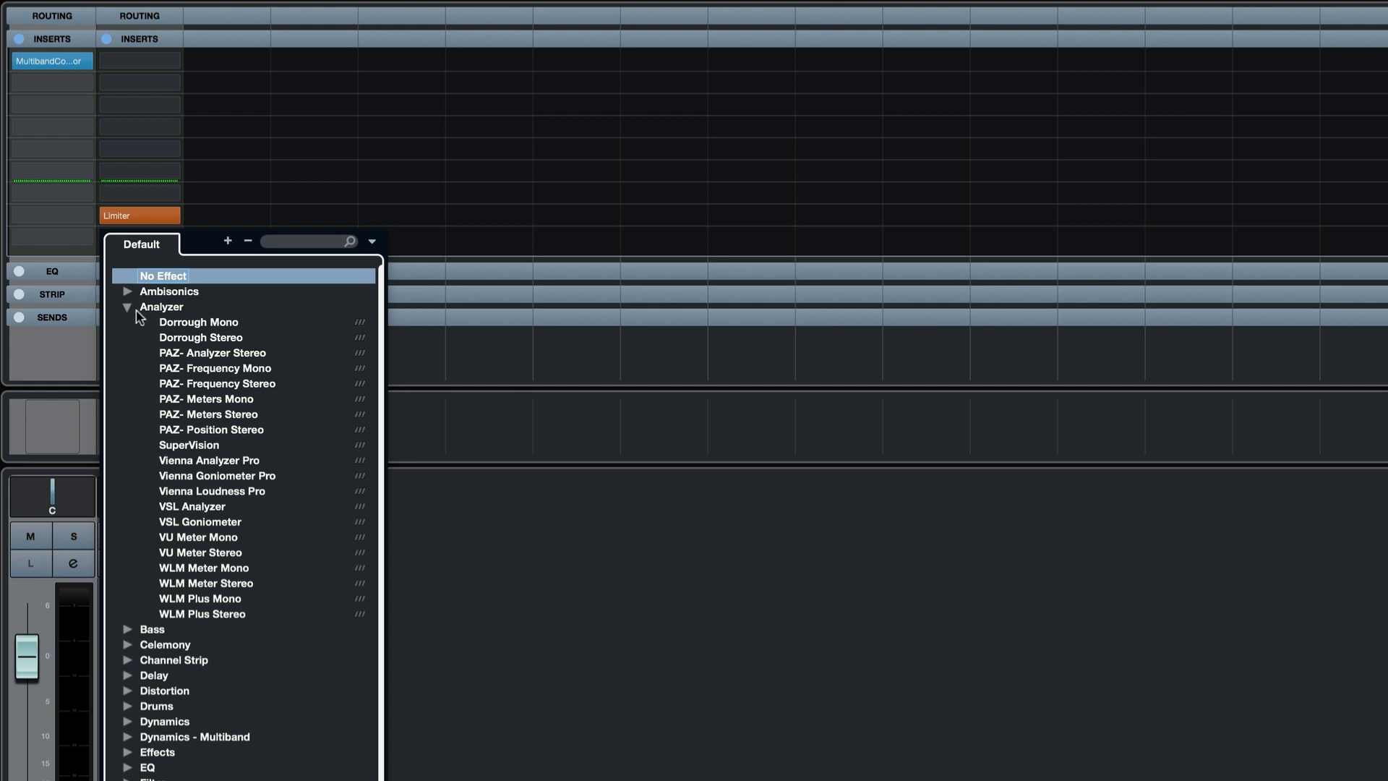
pyautogui.click(131, 307)
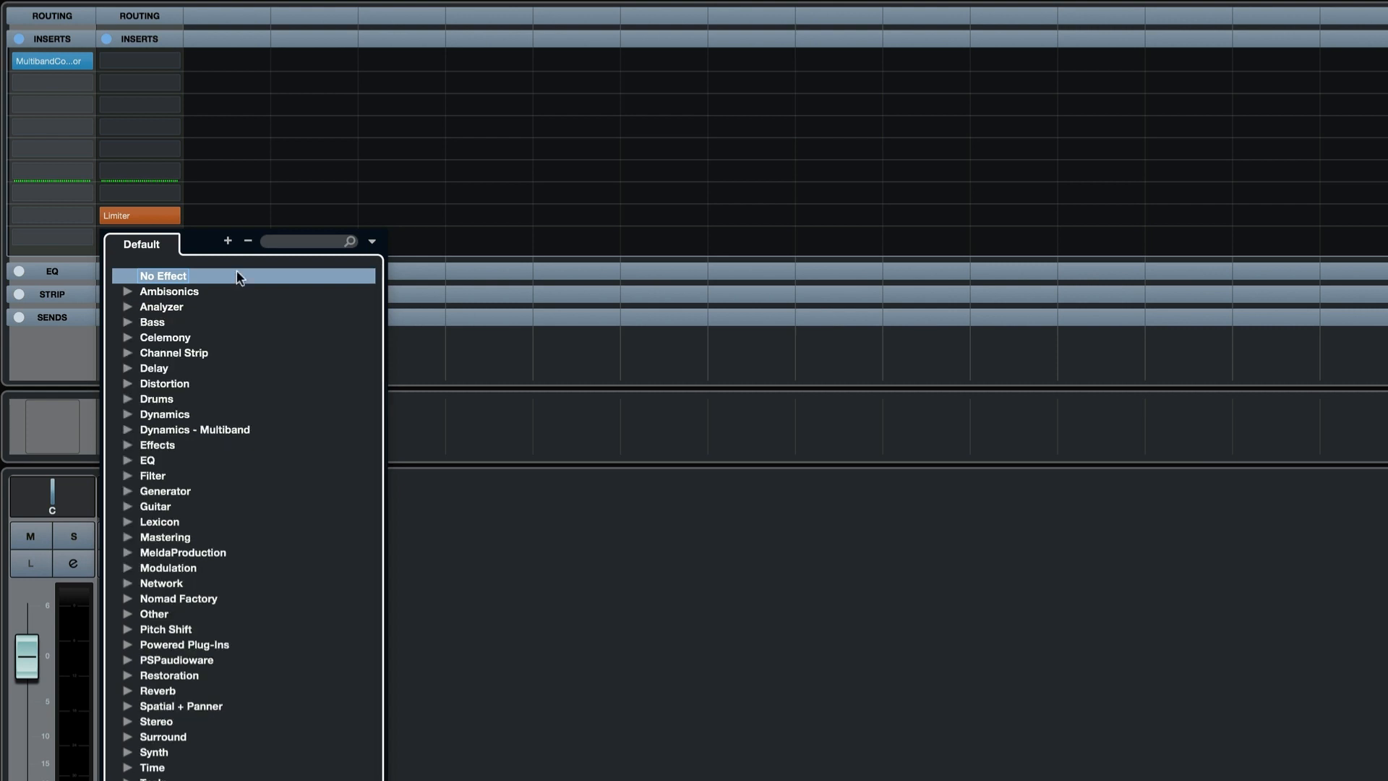
pyautogui.click(292, 245)
pyautogui.write('super')
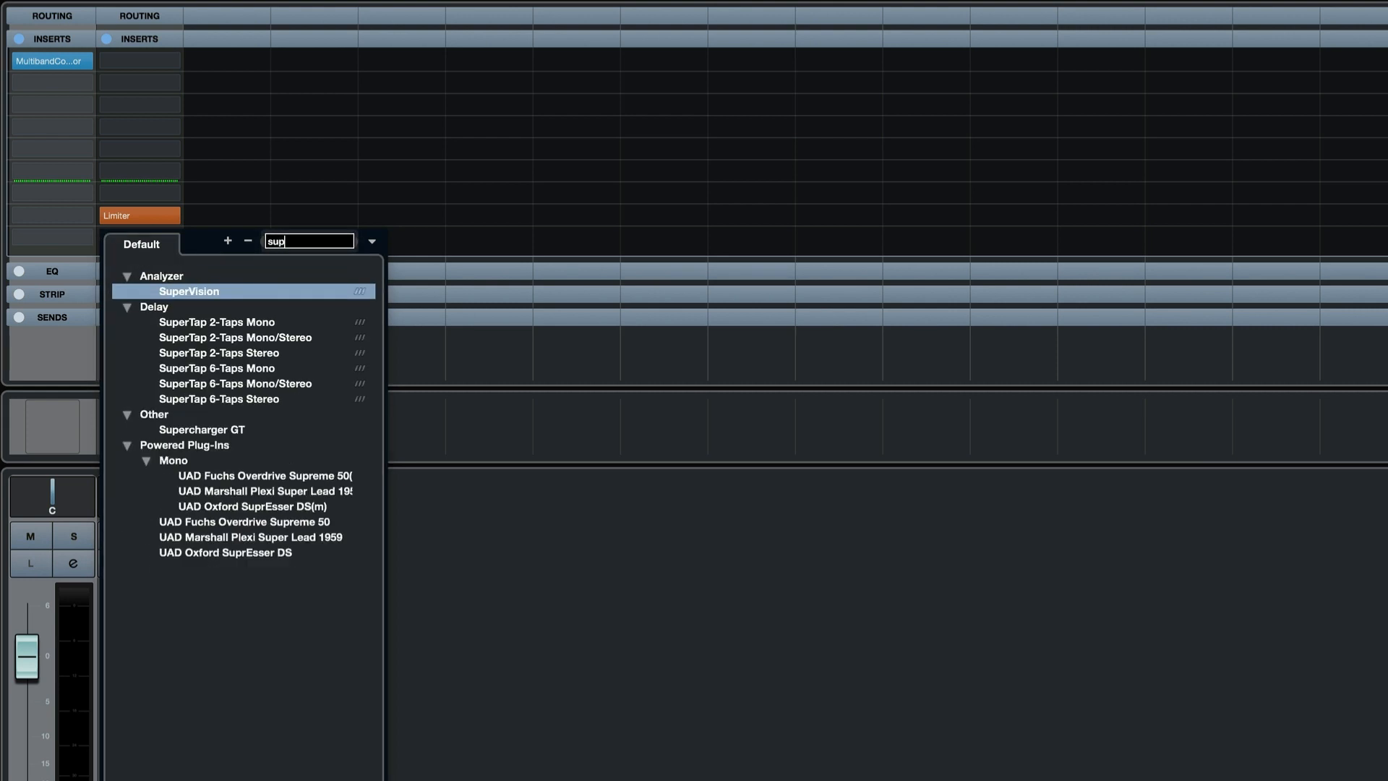
pyautogui.click(209, 292)
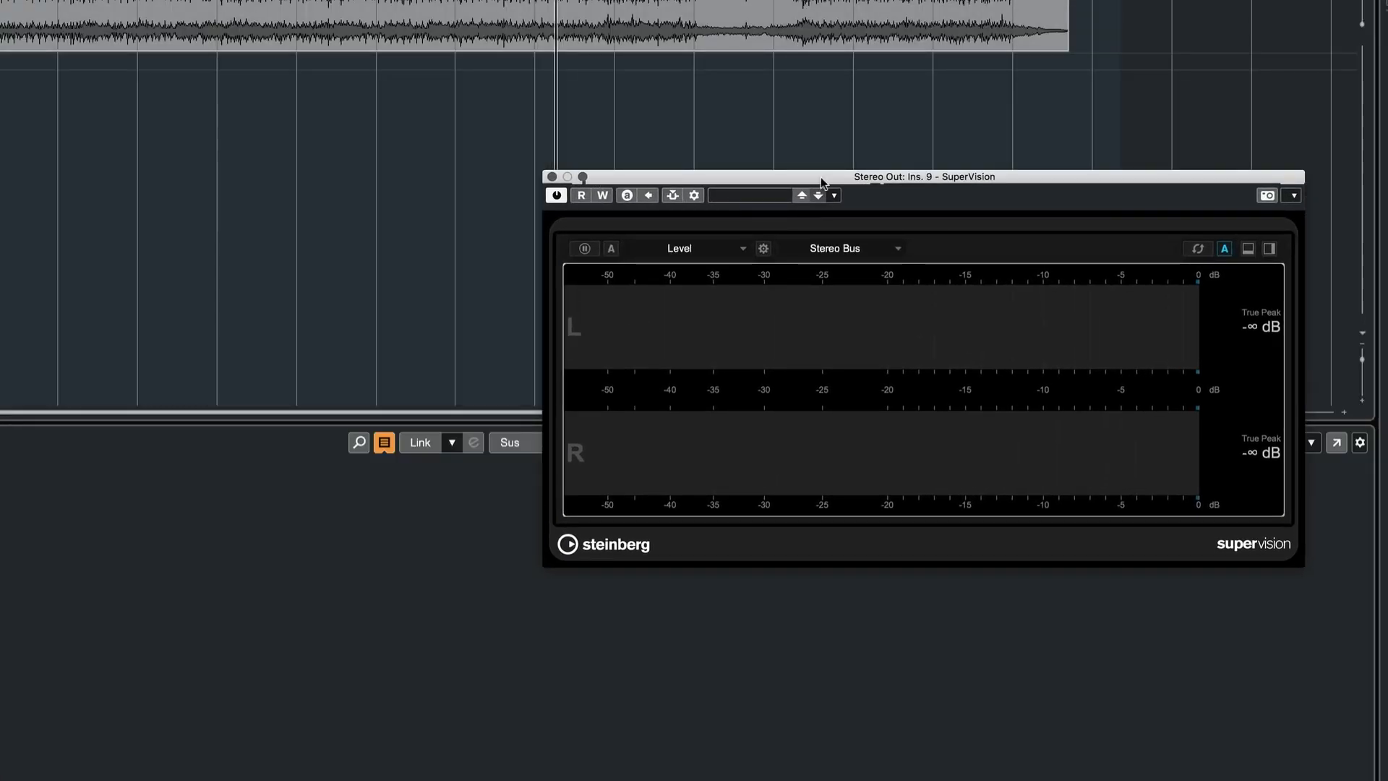
pyautogui.moveTo(812, 173); pyautogui.dragTo(533, 212)
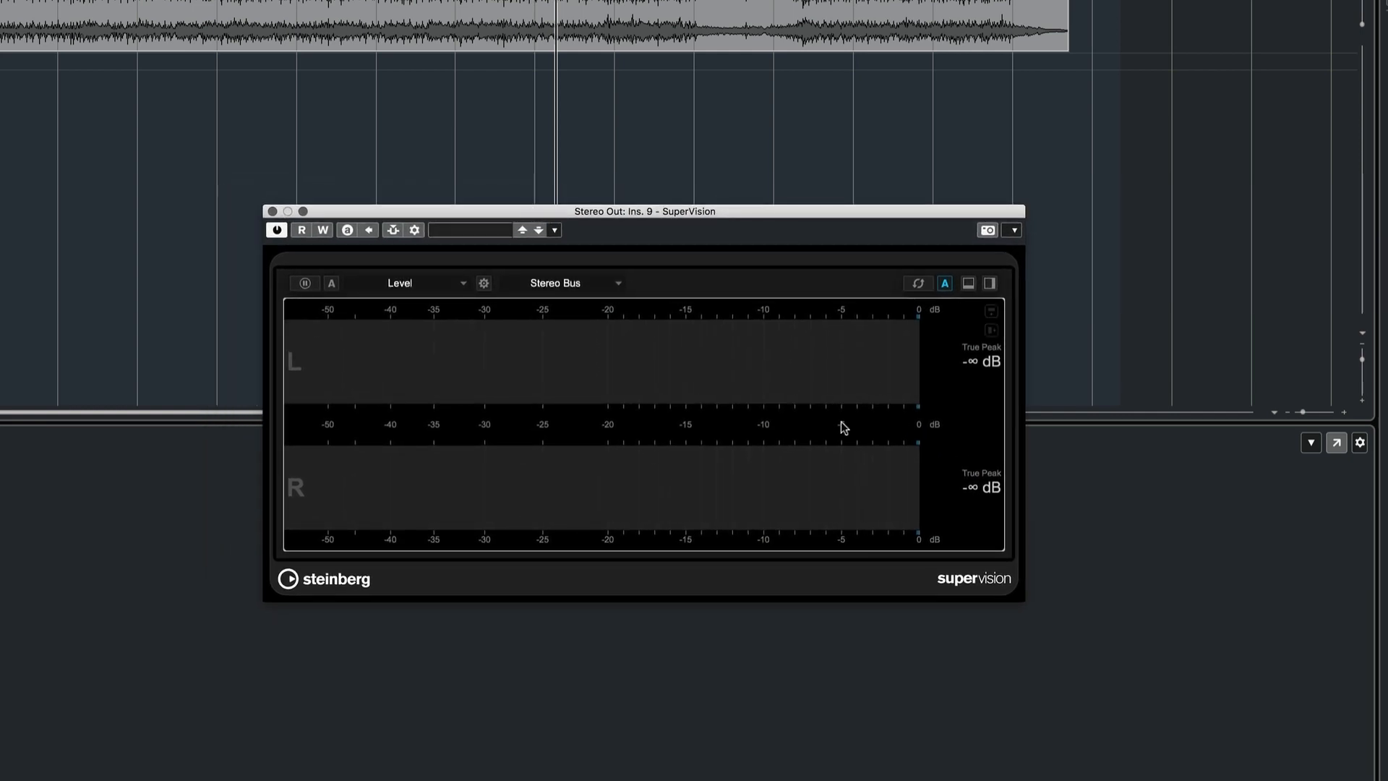
pyautogui.press('space')
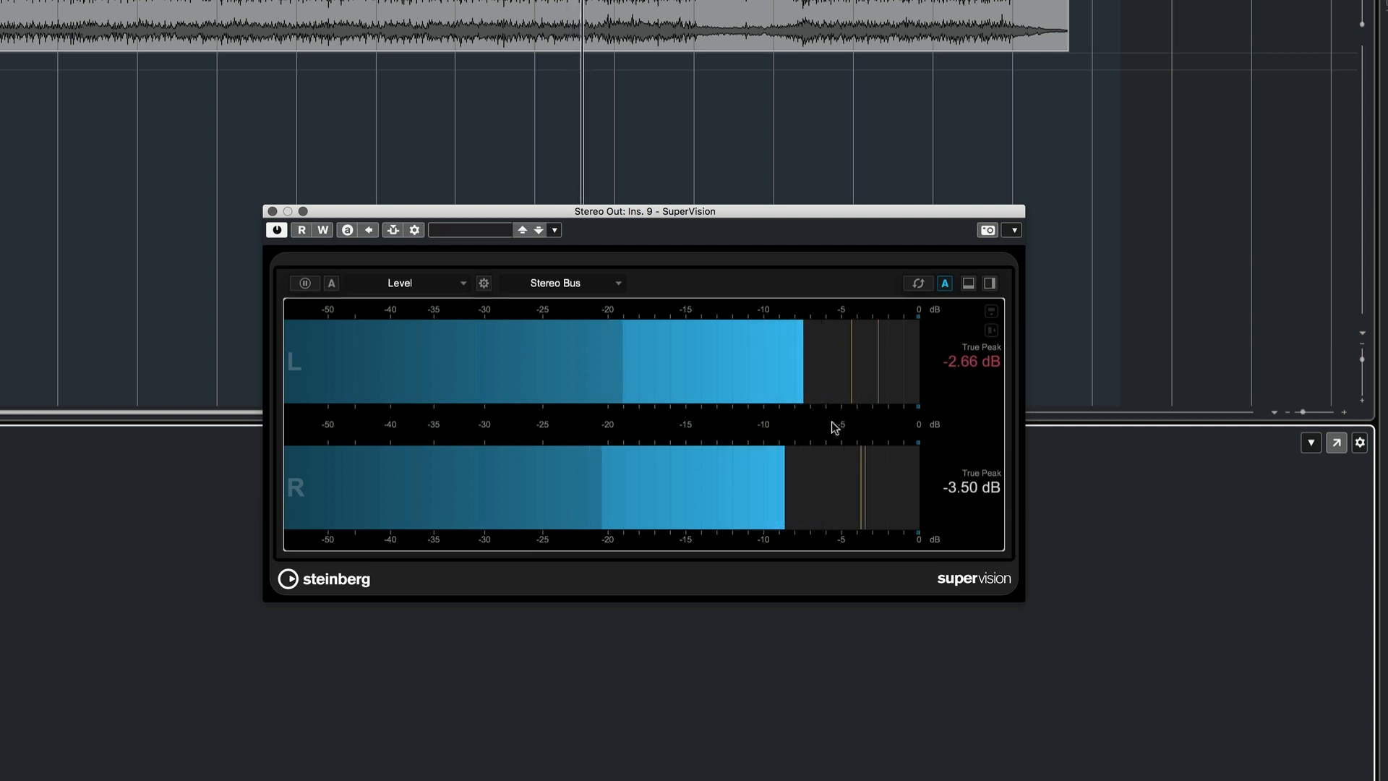
pyautogui.press('space')
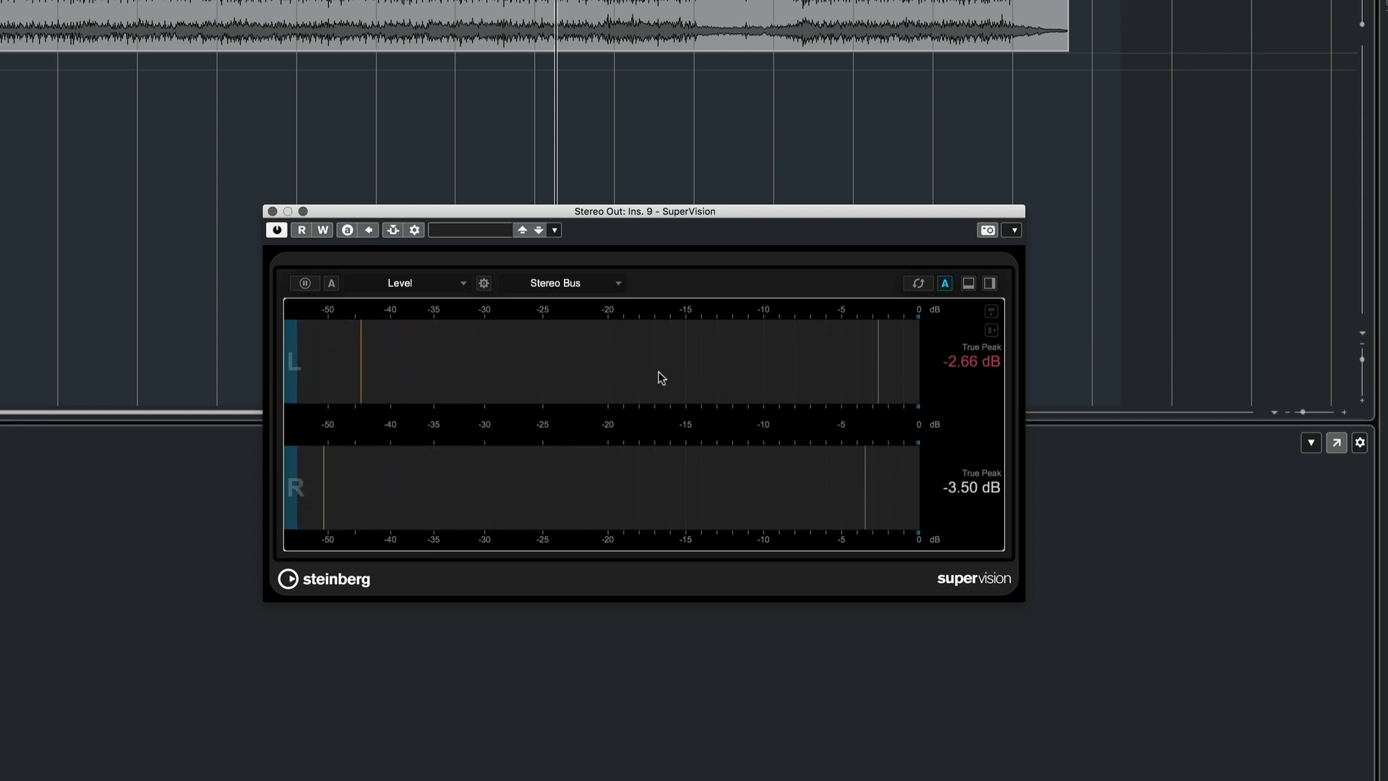
# Add a second SuperVision module below the Level meter, set it to Loudness, and play the mix through both.
pyautogui.click(968, 285)
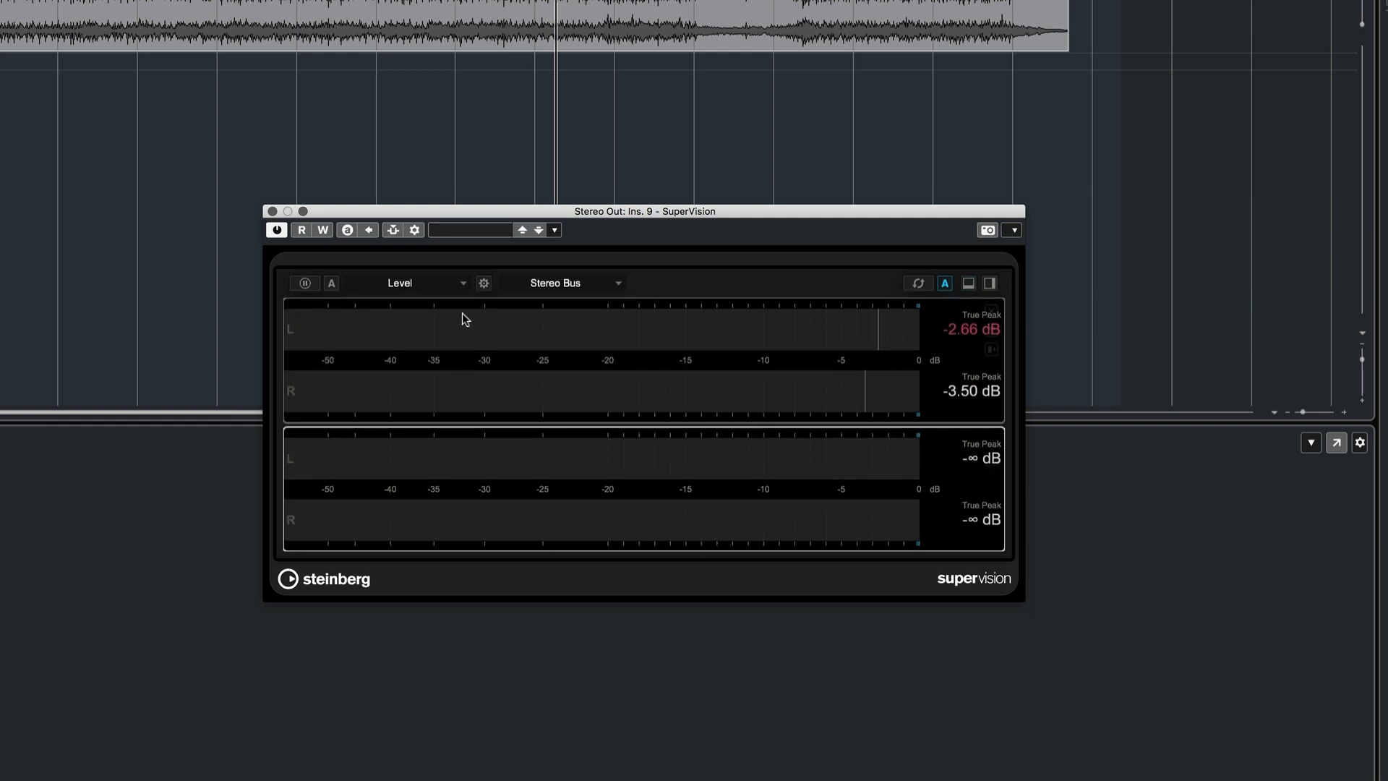
pyautogui.click(462, 281)
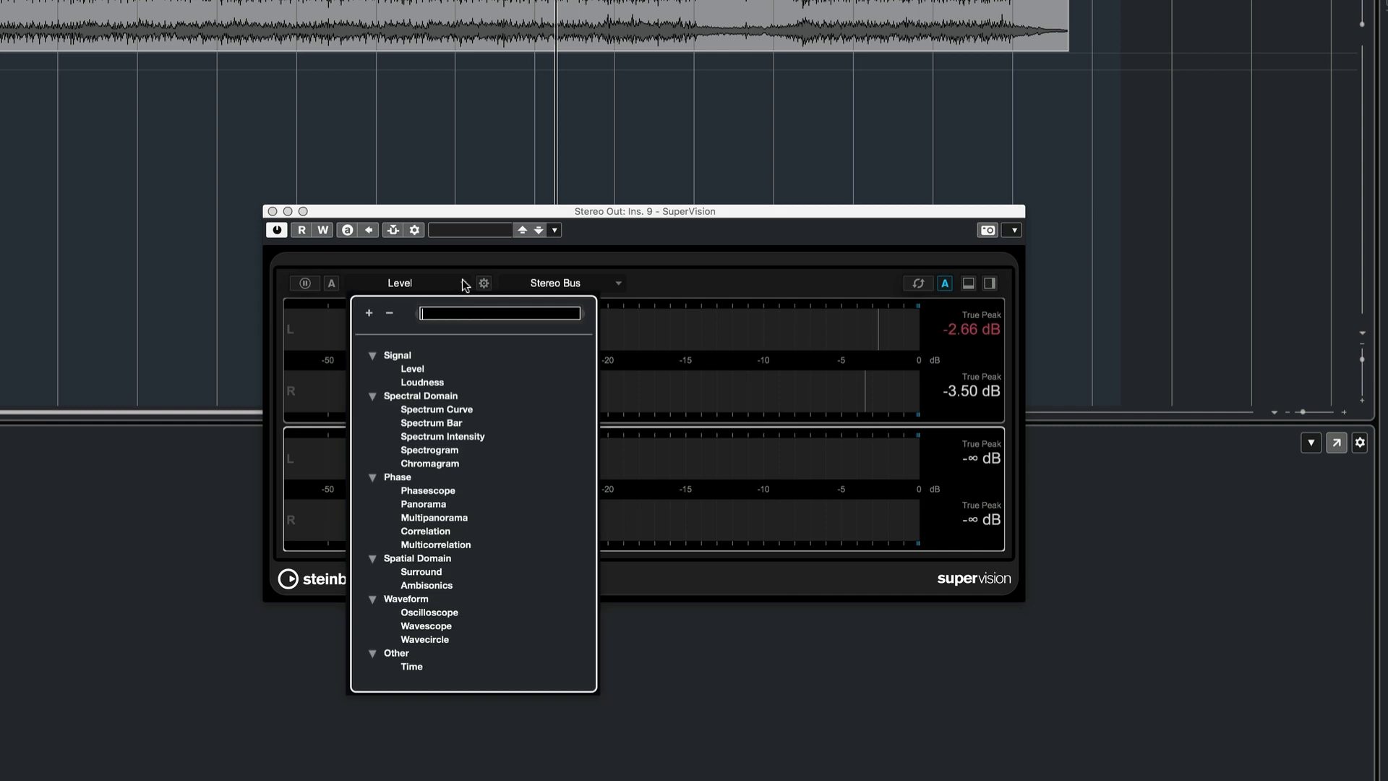
pyautogui.click(418, 382)
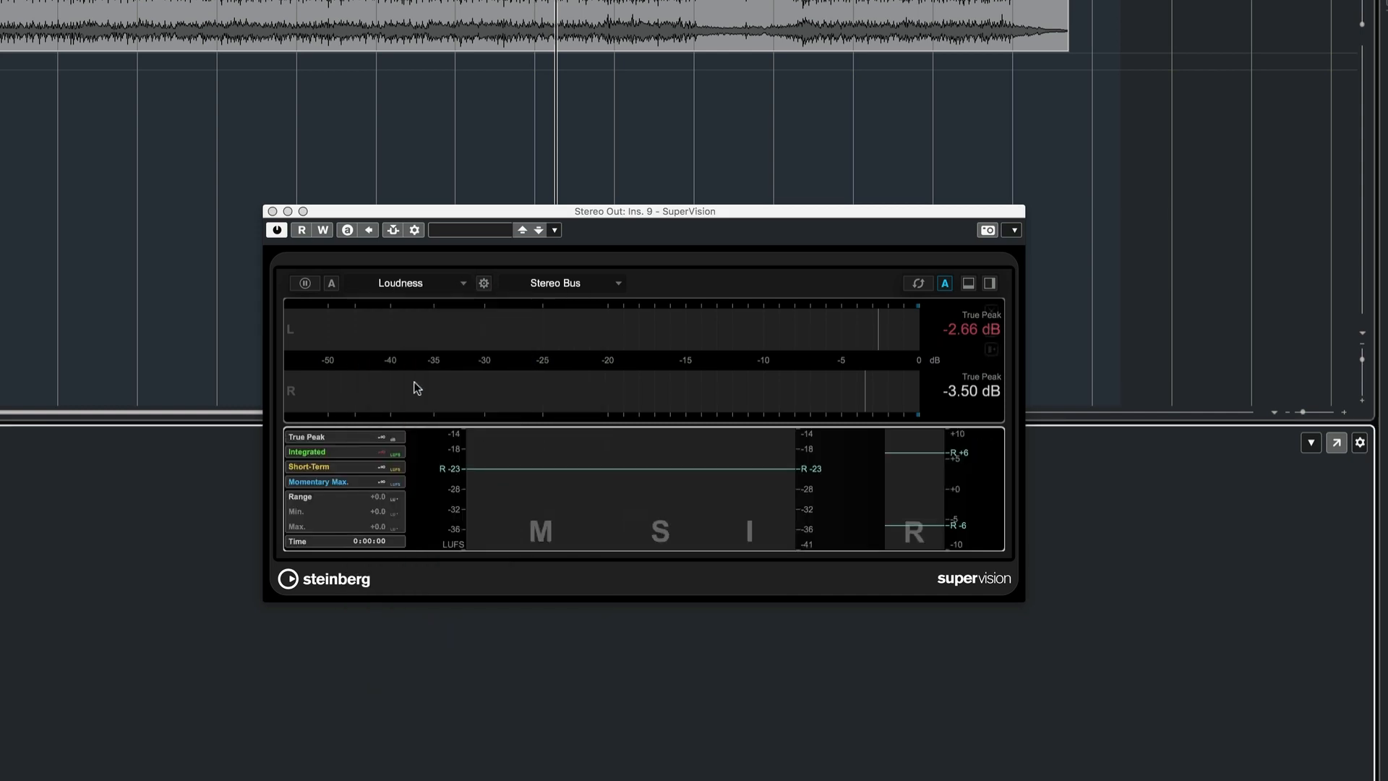
pyautogui.press('space')
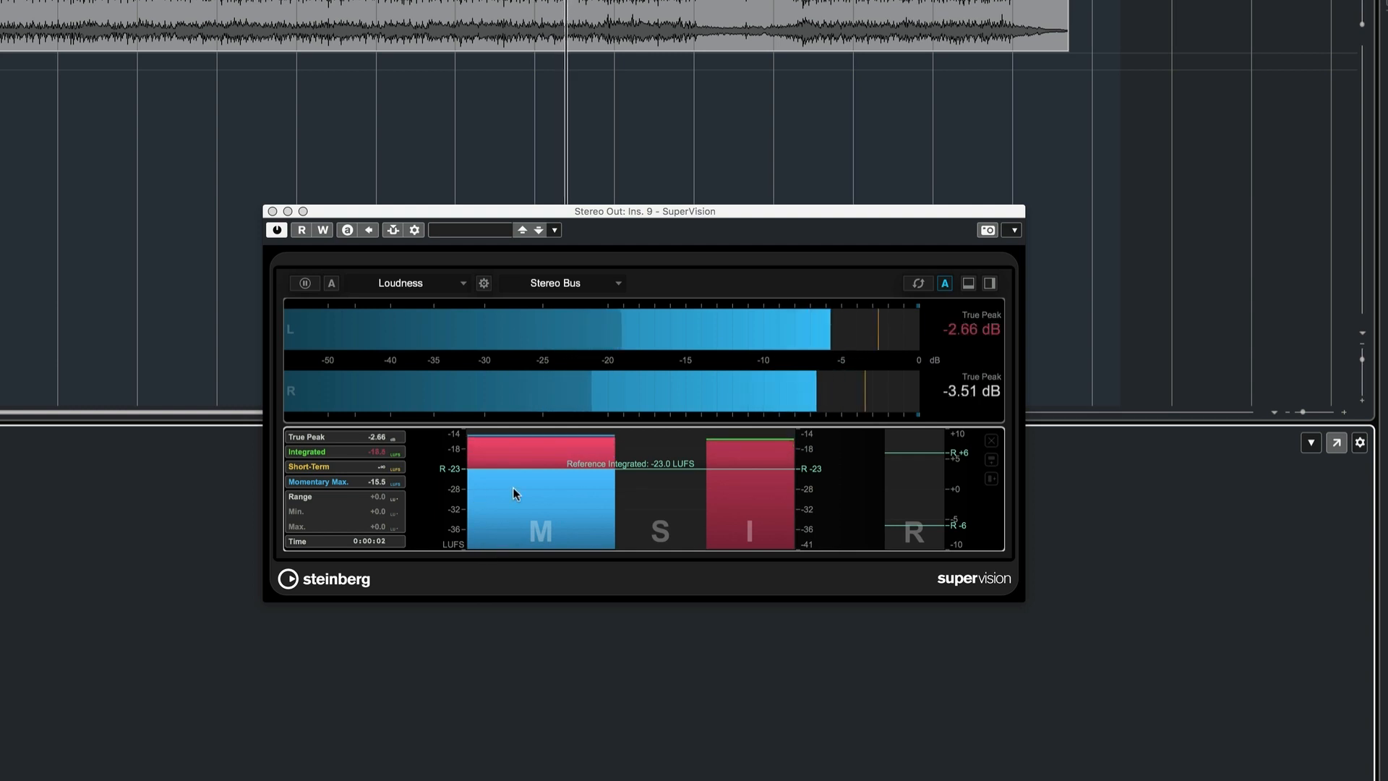
pyautogui.press('space')
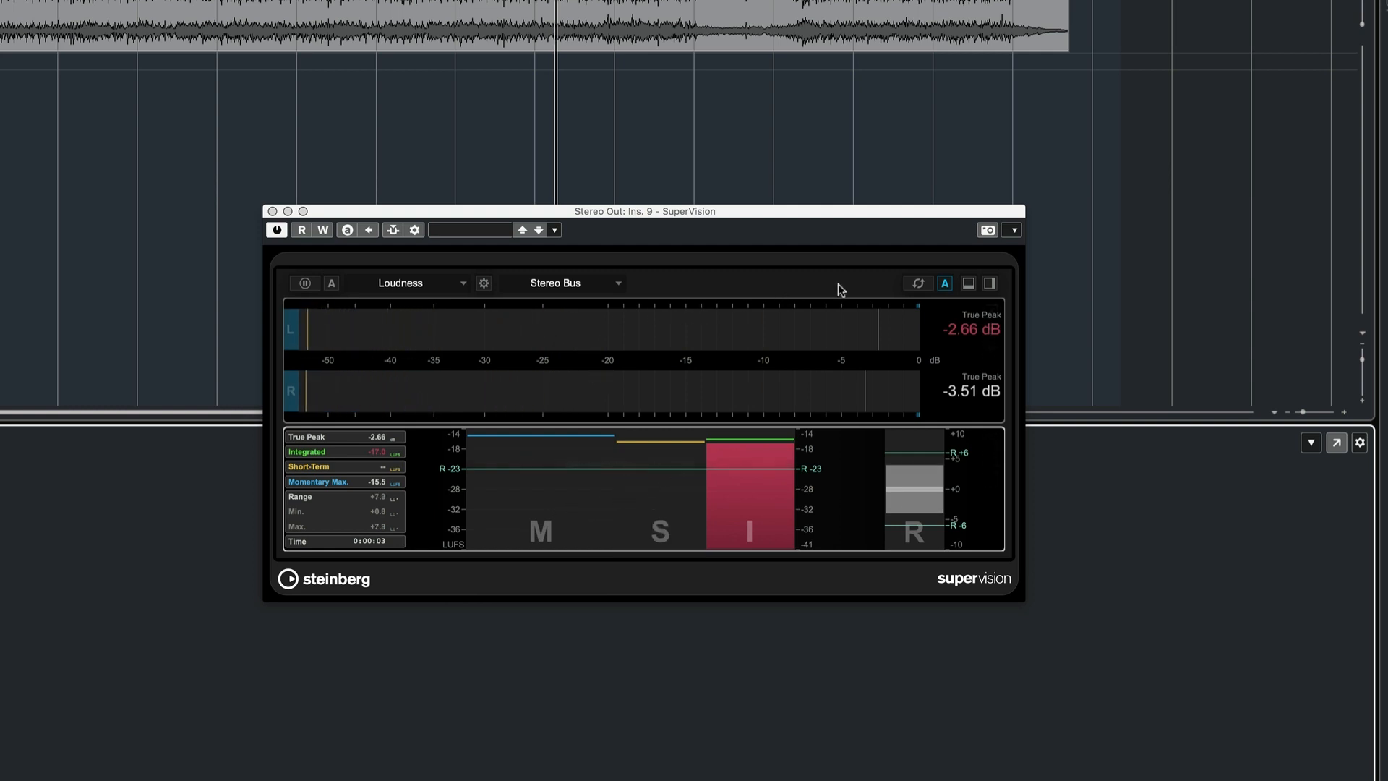
# Add one module beside the upper Level meter in SuperVision and set it to Loudness.
pyautogui.click(990, 284)
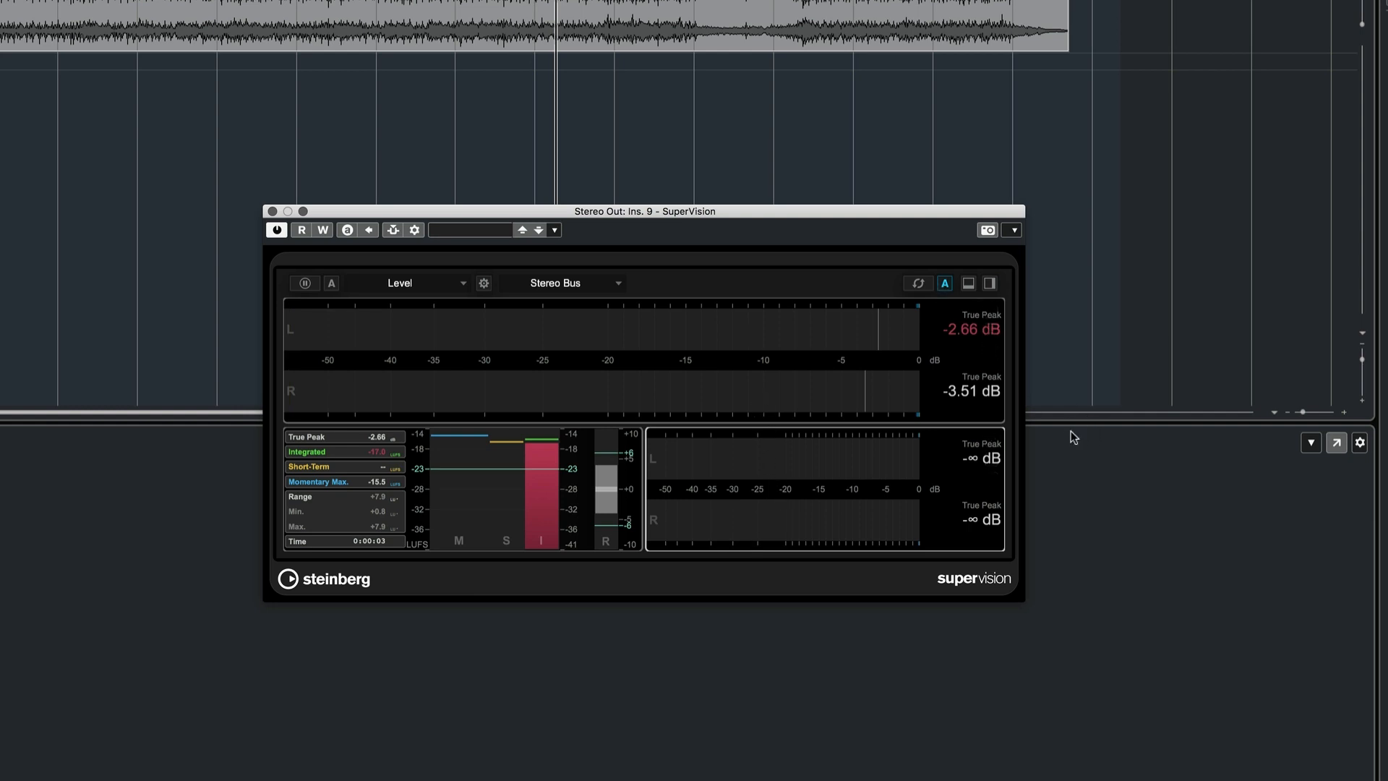
pyautogui.click(992, 440)
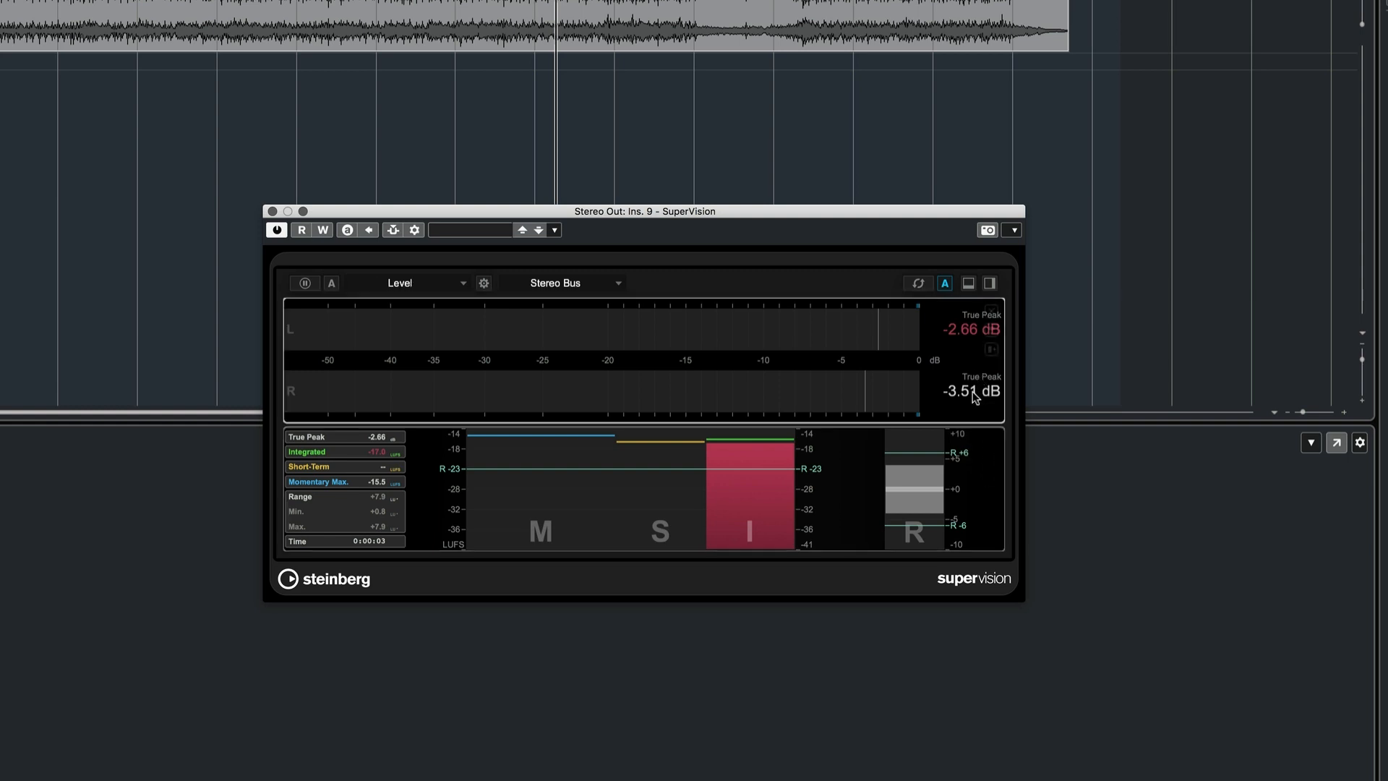
pyautogui.click(988, 283)
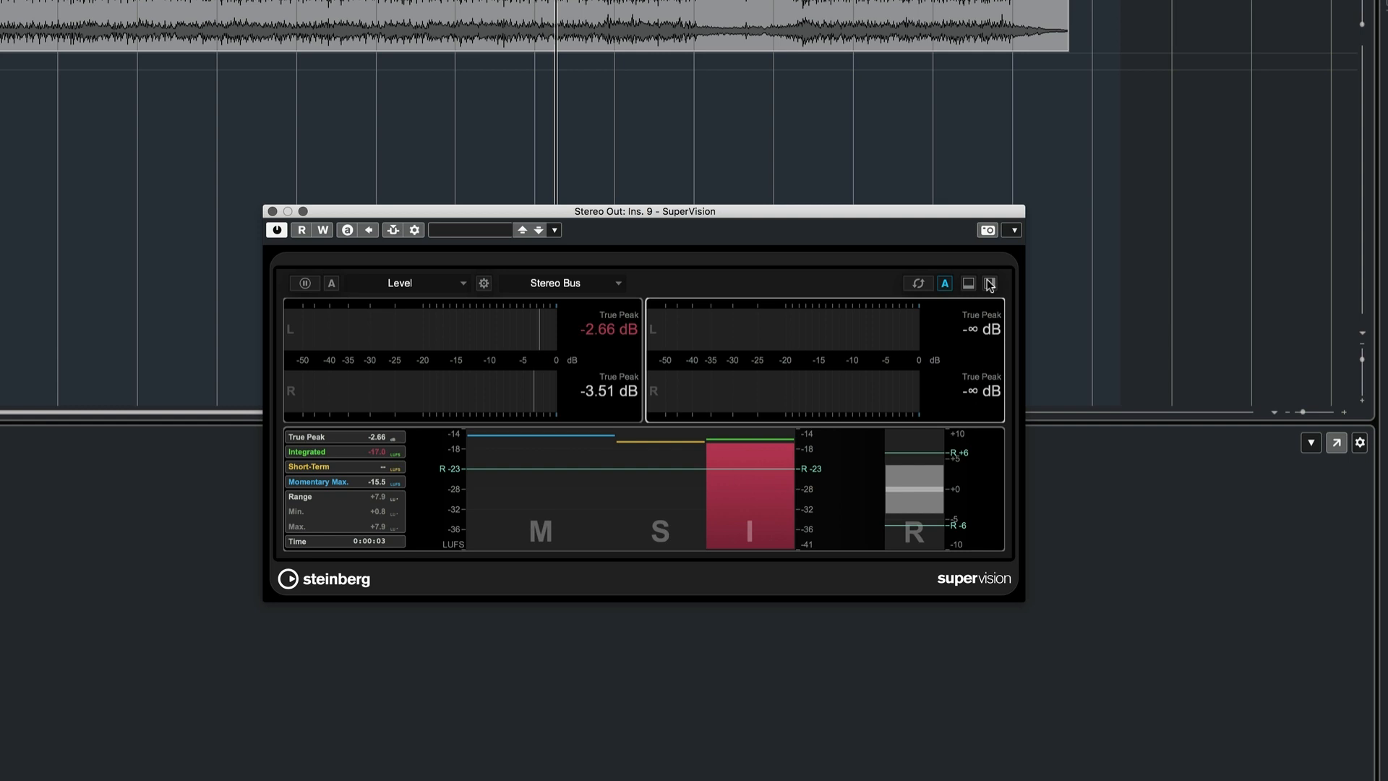
pyautogui.click(991, 330)
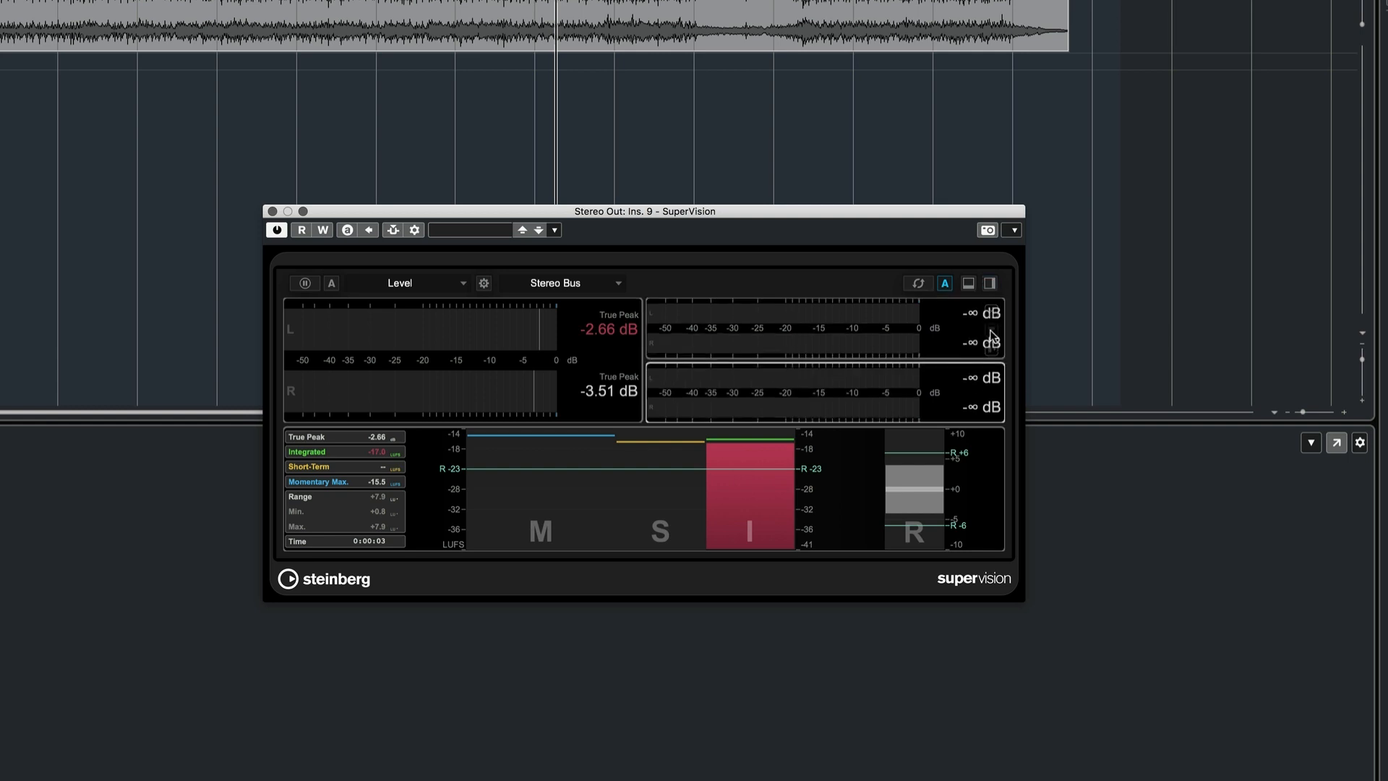
pyautogui.moveTo(991, 470)
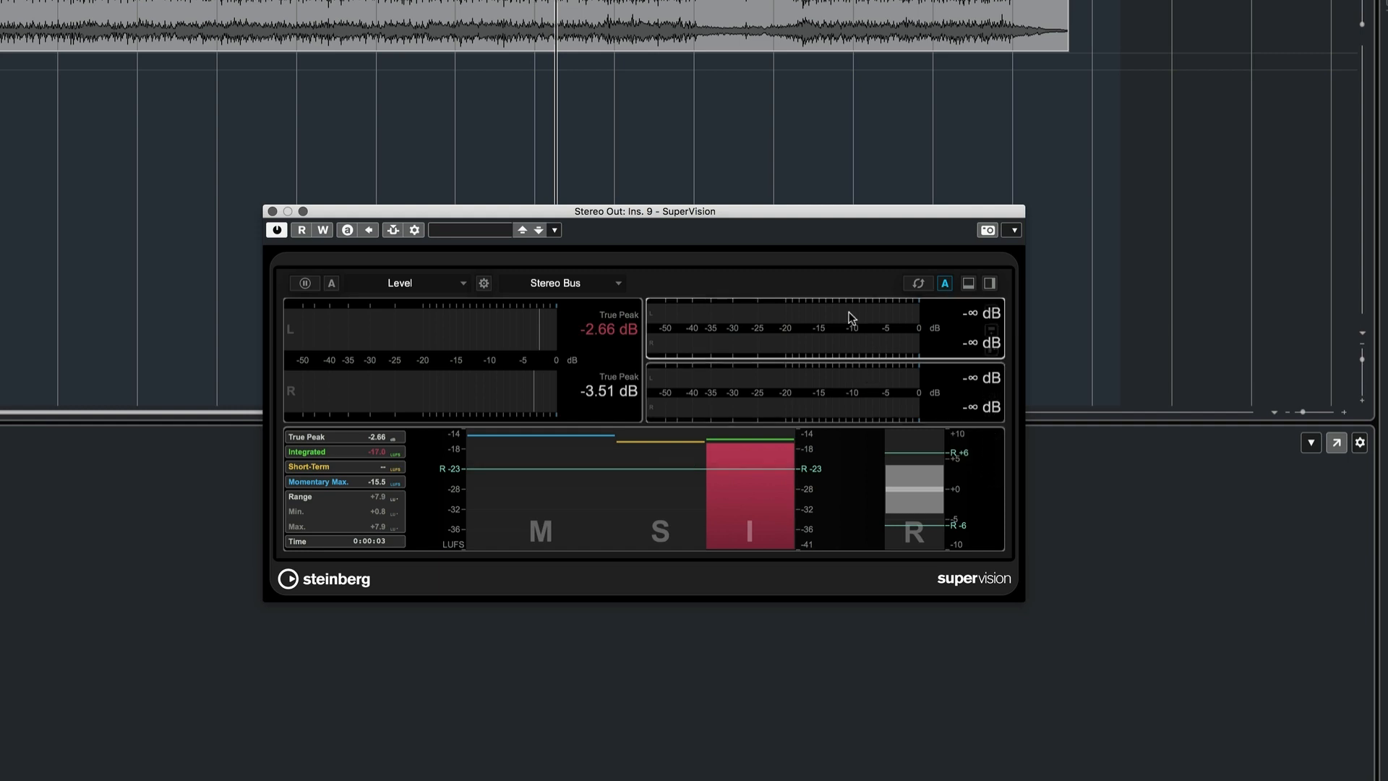
pyautogui.moveTo(660, 475)
pyautogui.click(991, 374)
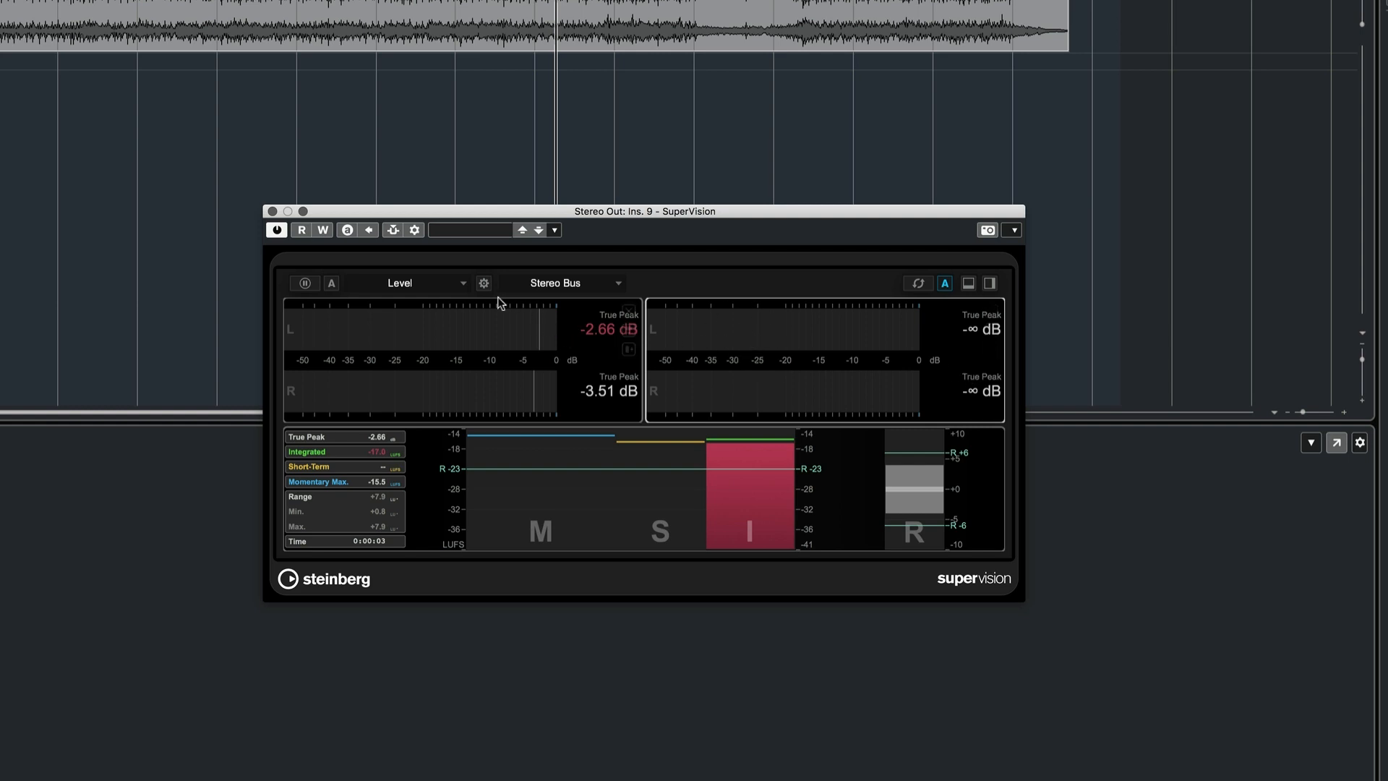
pyautogui.click(434, 285)
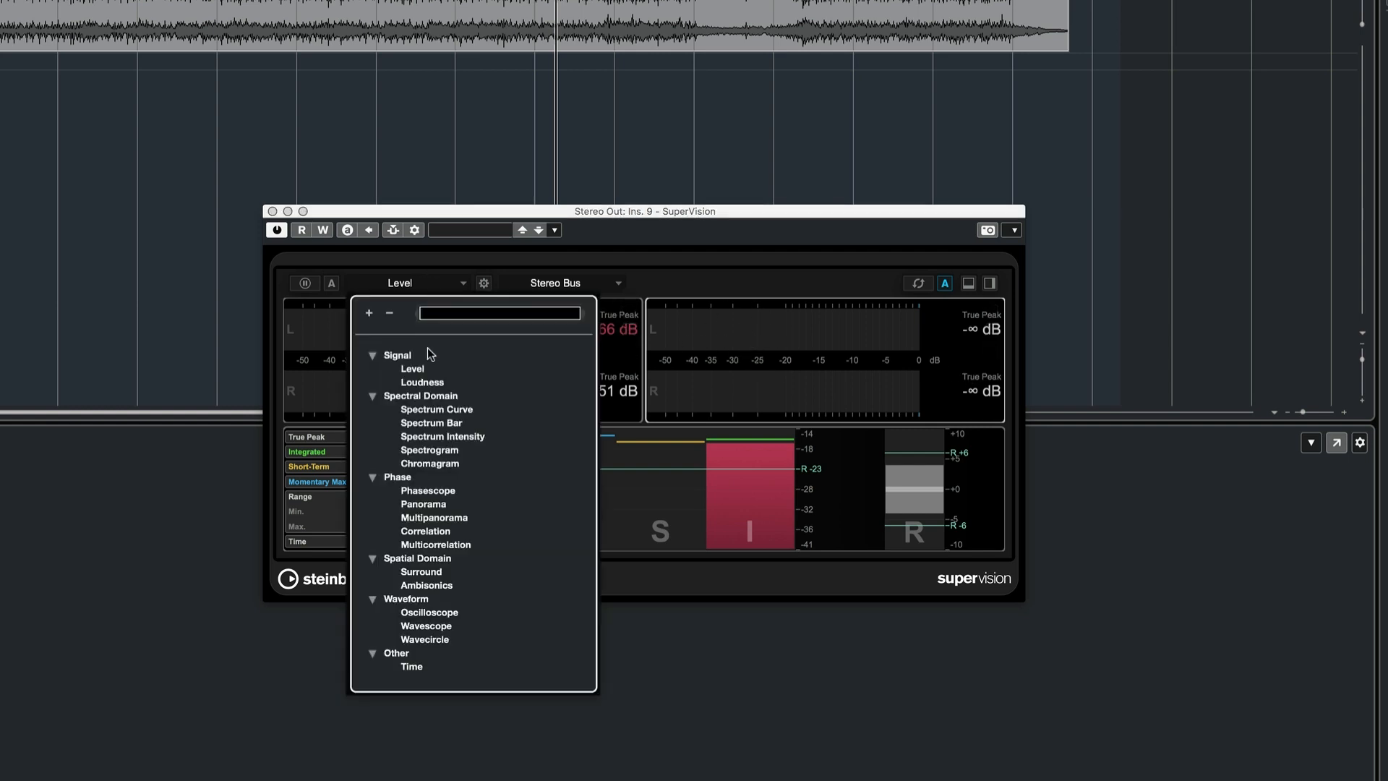
pyautogui.click(419, 381)
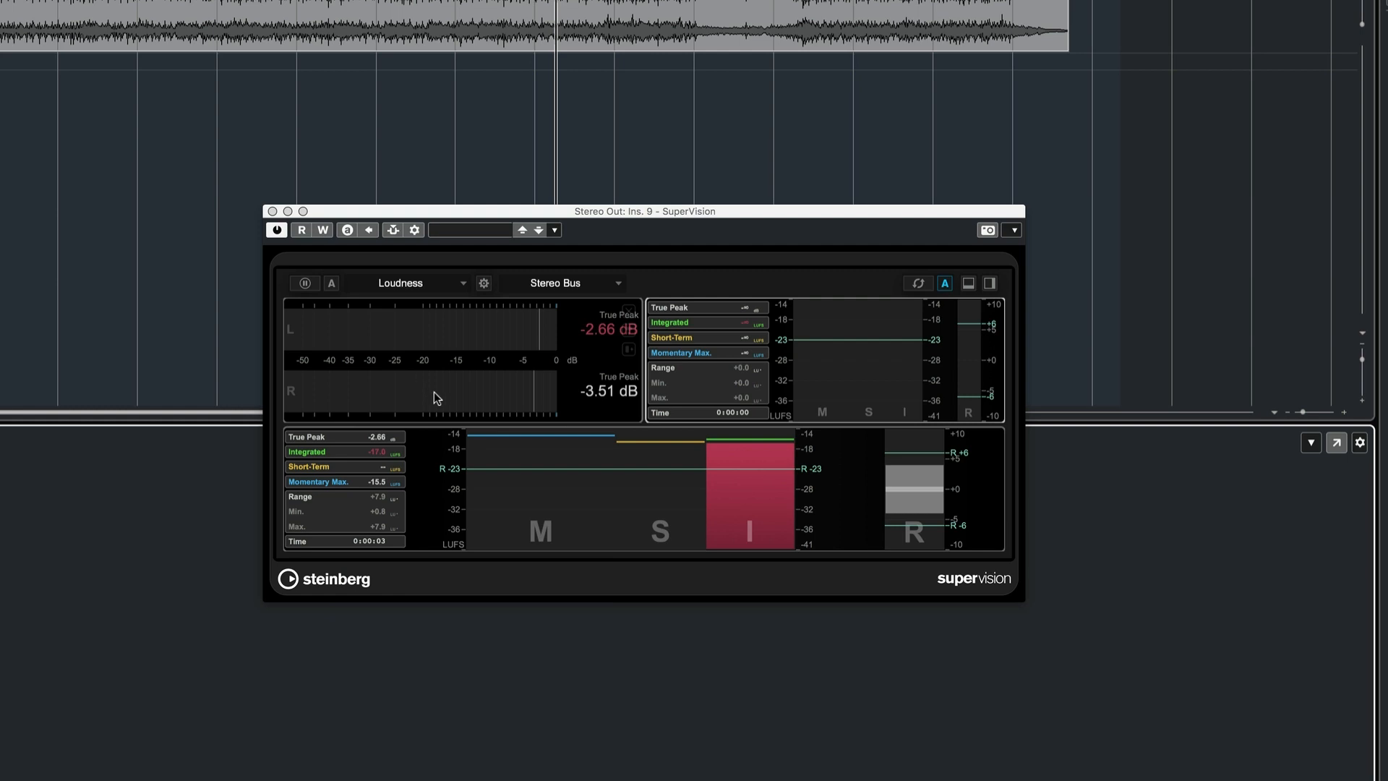
# Change the lower, full-width Loudness module to Phasescope.
pyautogui.click(613, 456)
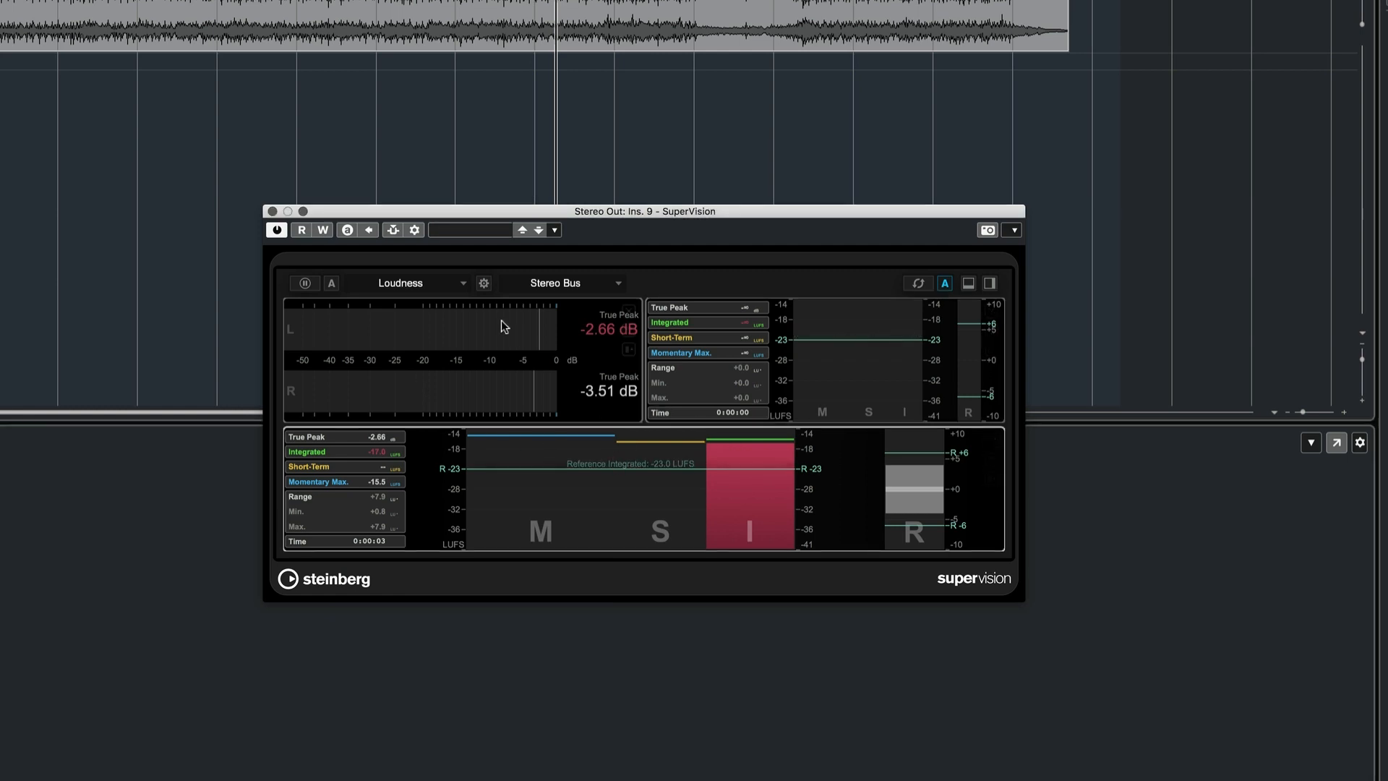
pyautogui.click(464, 284)
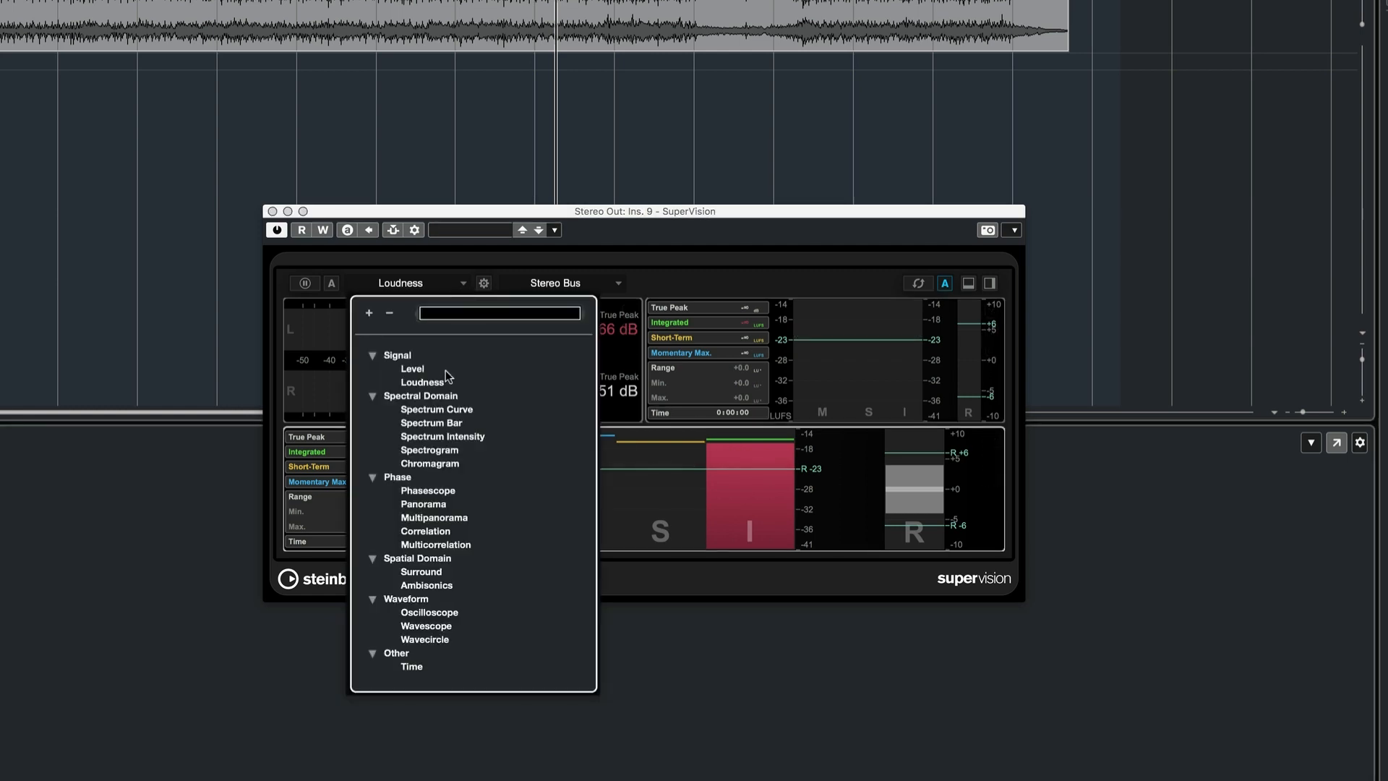
pyautogui.click(427, 491)
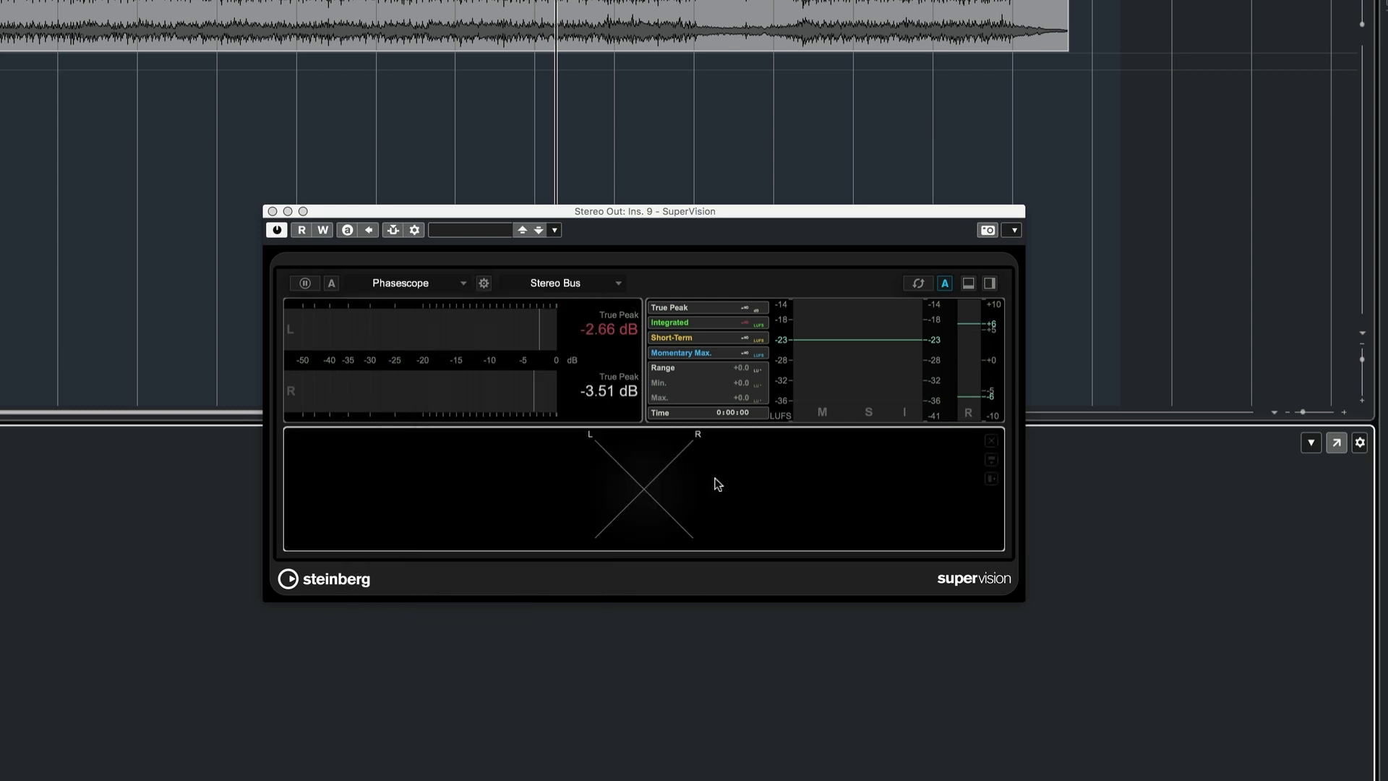
# Add two modules beside the Phasescope and narrow the Phasescope to about a fifth of the row's width.
pyautogui.click(991, 480)
pyautogui.click(991, 479)
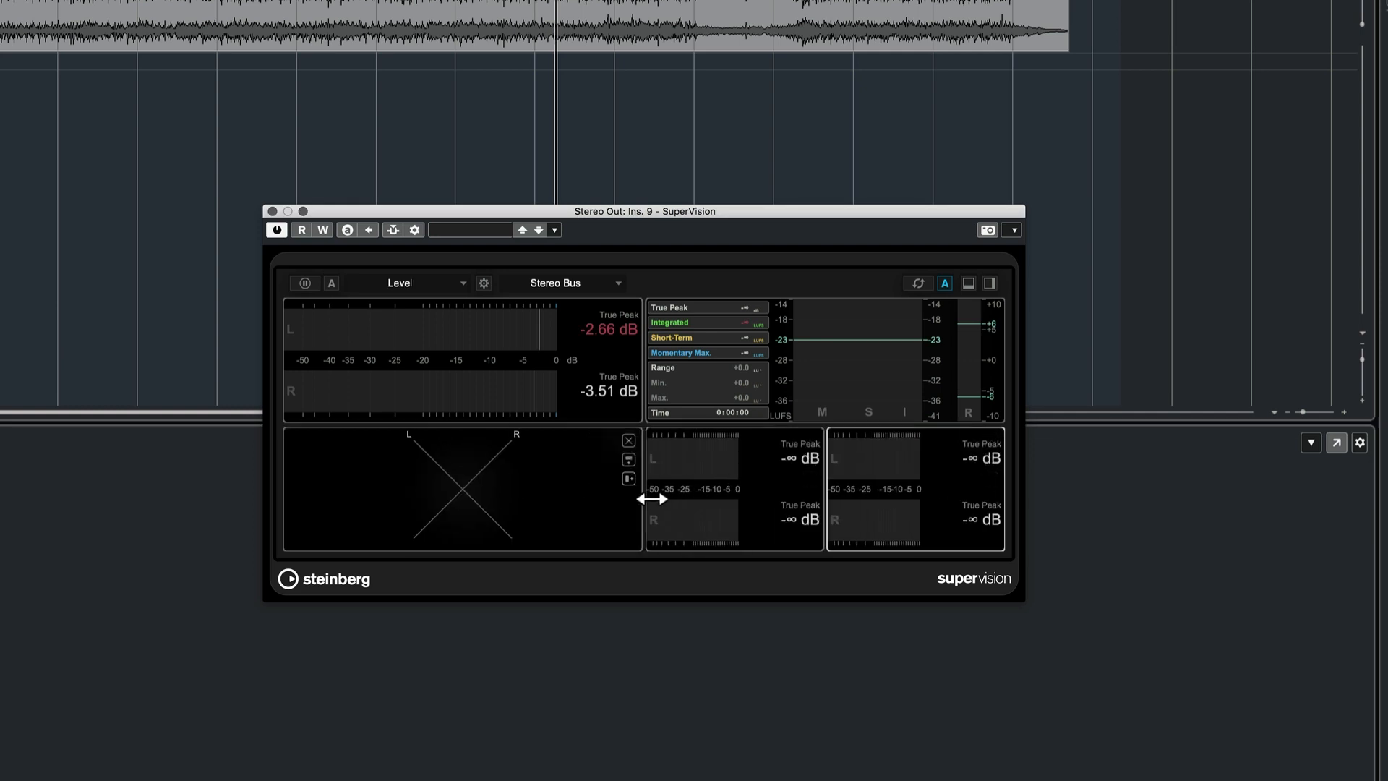
pyautogui.moveTo(651, 499); pyautogui.dragTo(439, 499)
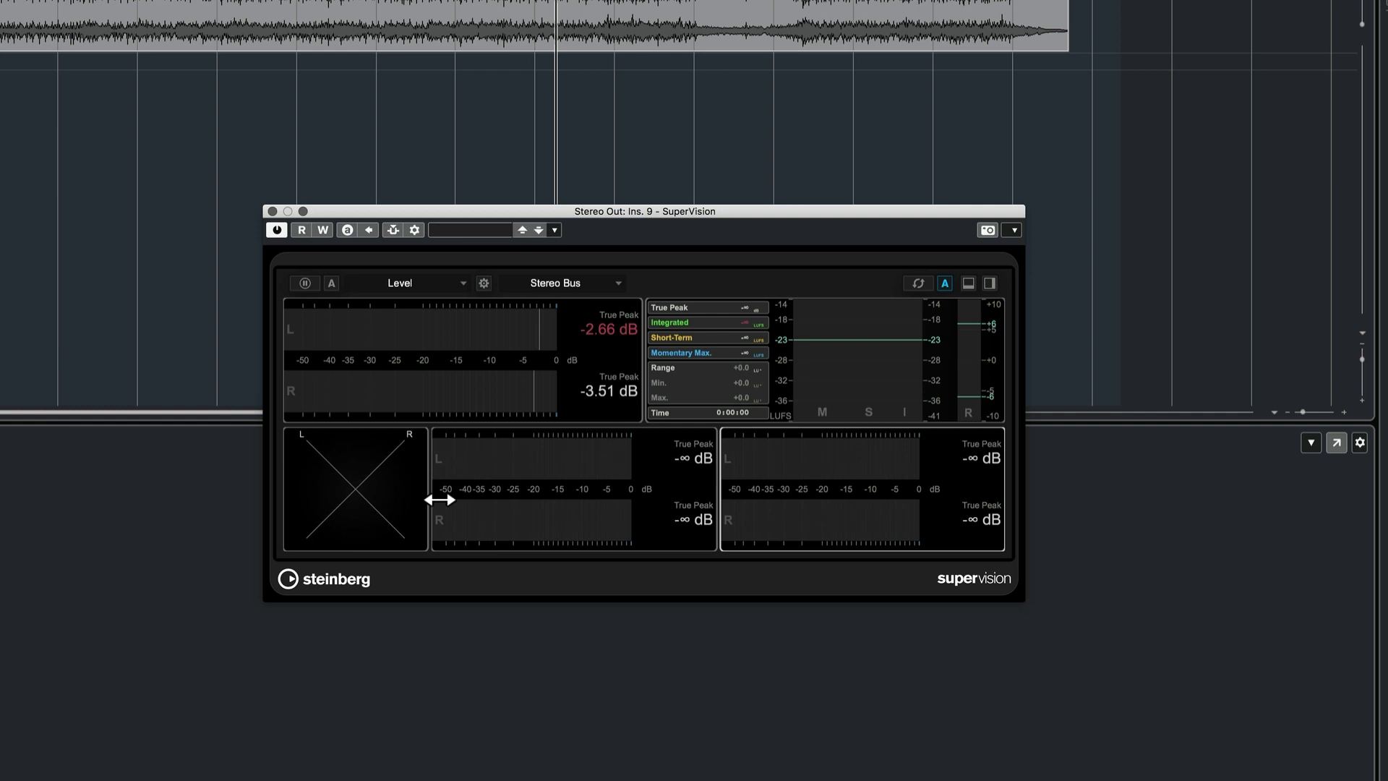
# Set the middle module of the lower row to Spectrum Bar and the last one to Spectrogram.
pyautogui.click(463, 284)
pyautogui.click(425, 424)
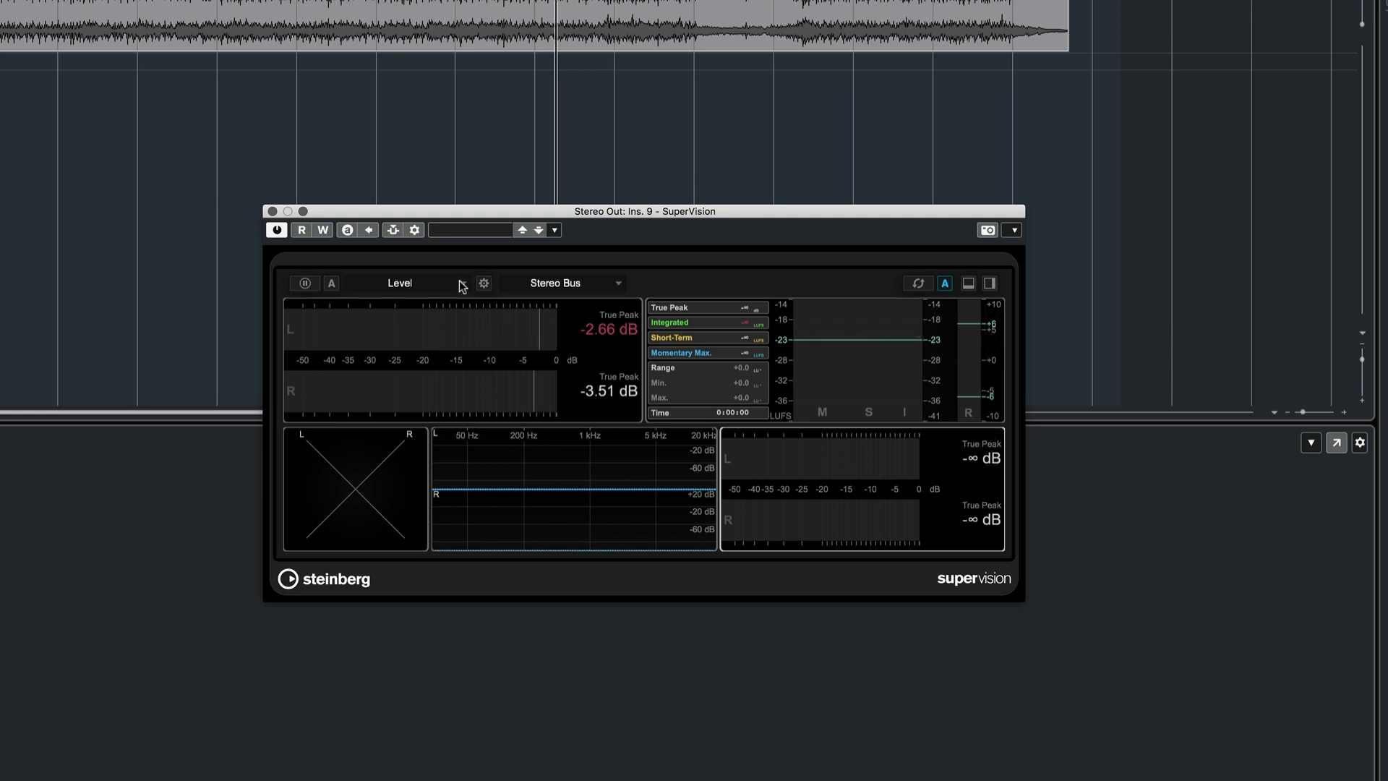
pyautogui.click(462, 284)
pyautogui.click(434, 451)
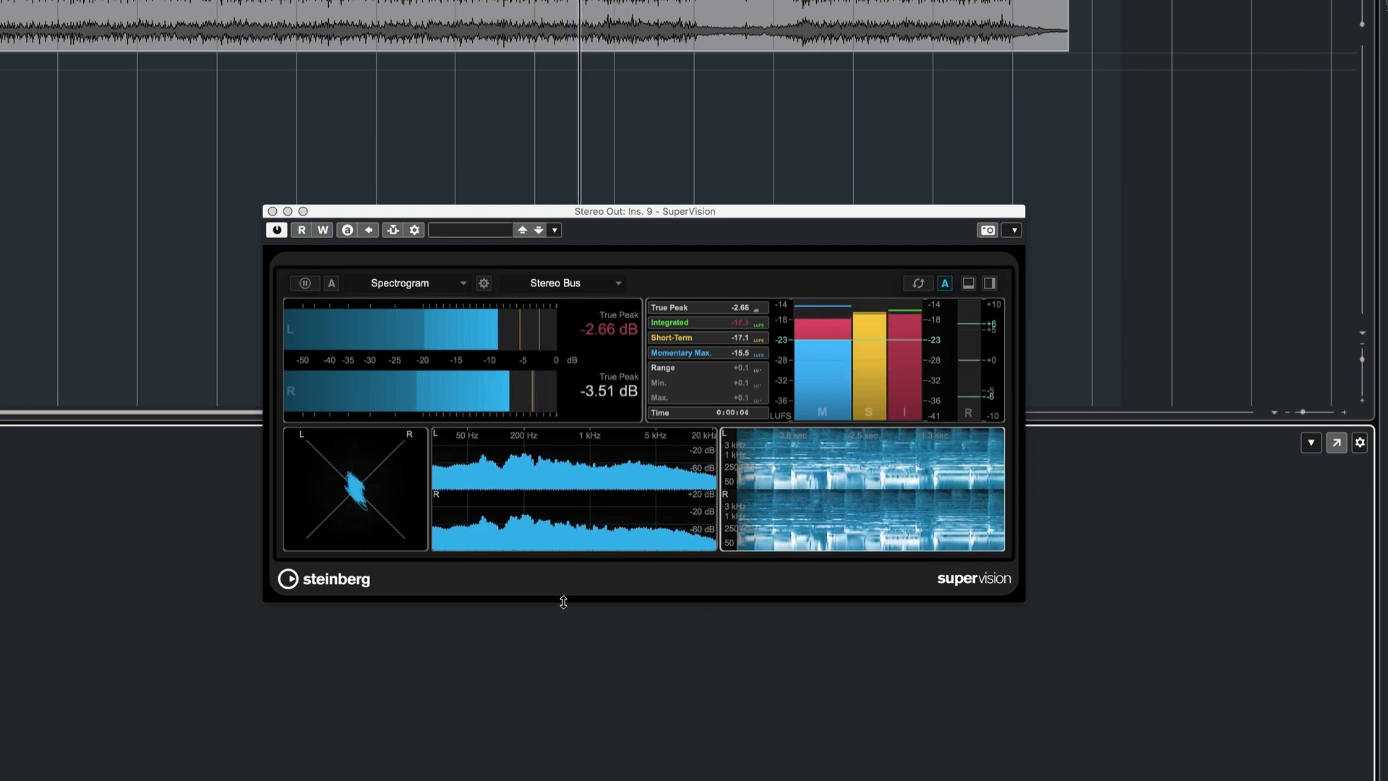
# Check the playing mix across all five SuperVision modules, stop playback, and select the Spectrum Bar module.
pyautogui.press('space')
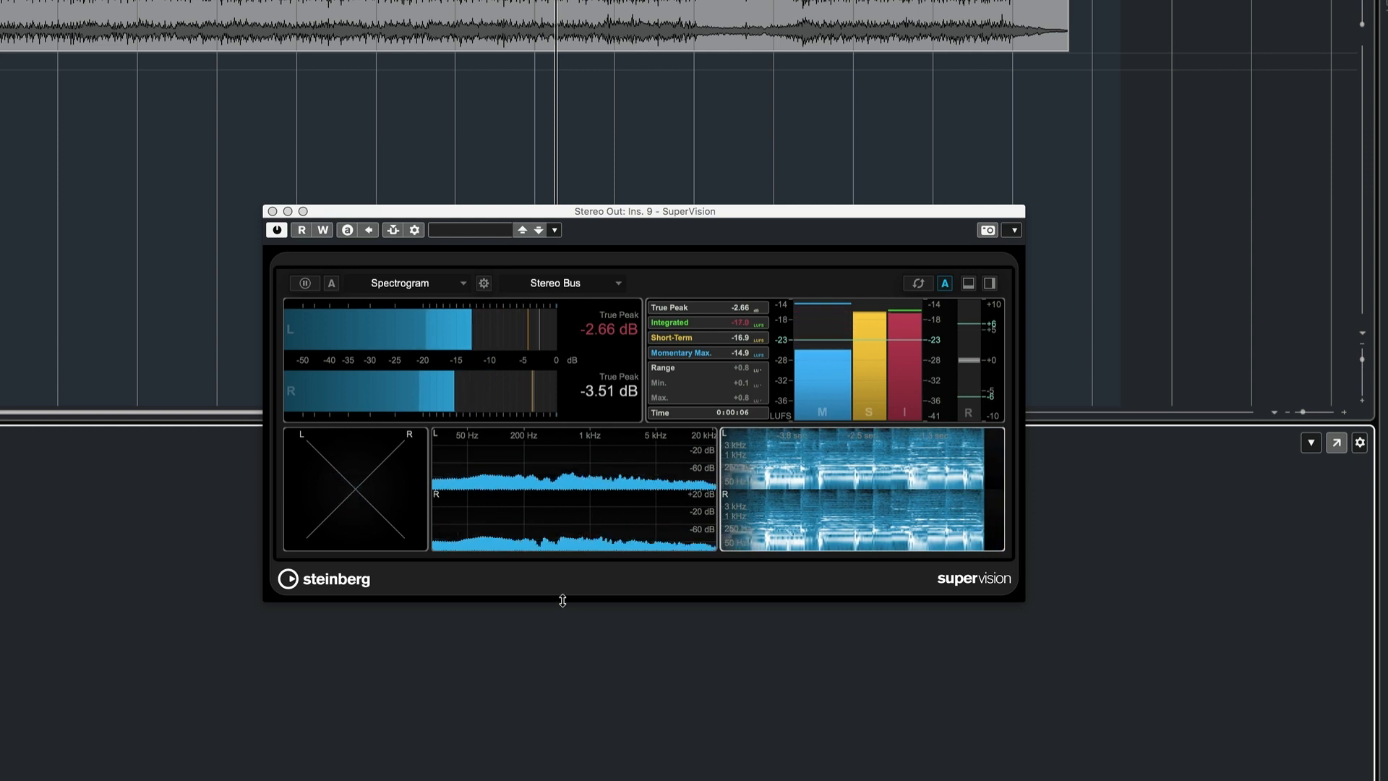
pyautogui.click(548, 478)
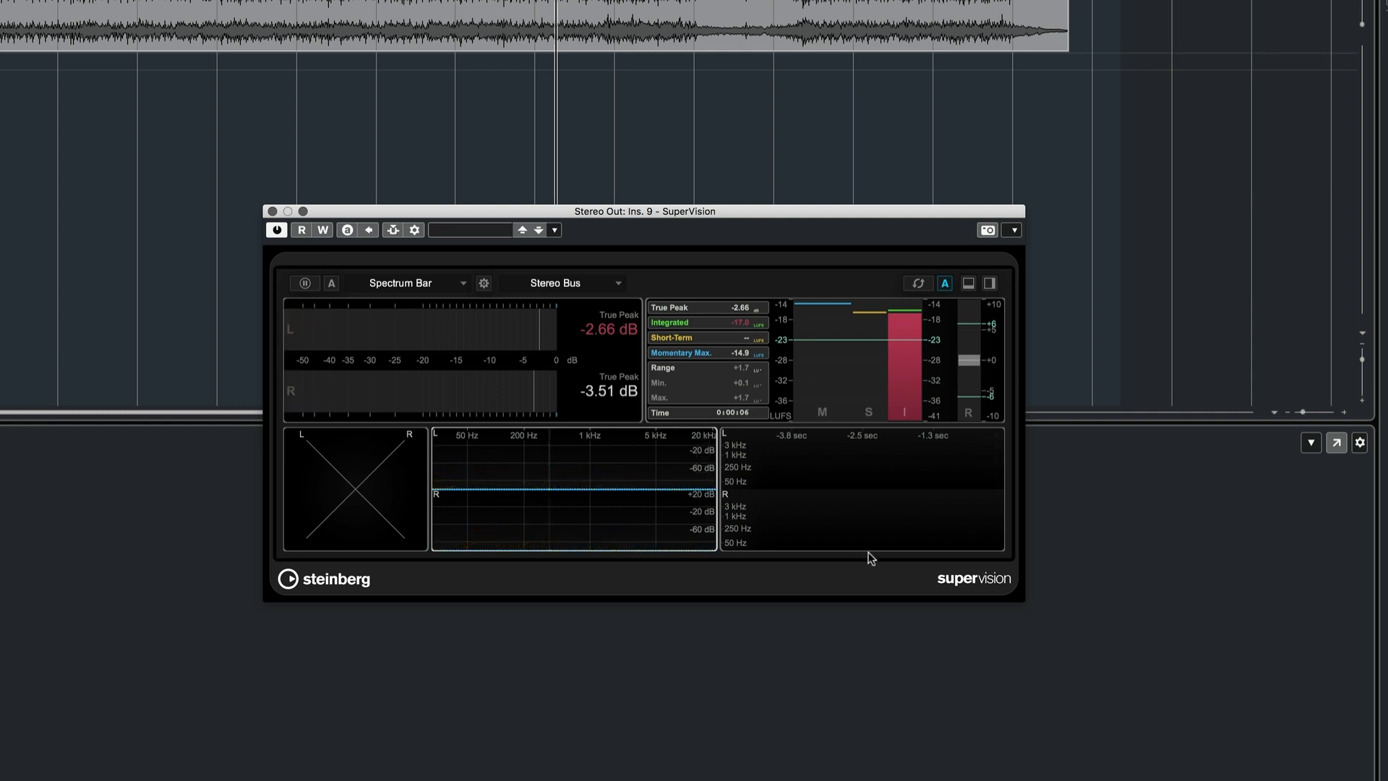
pyautogui.moveTo(872, 548)
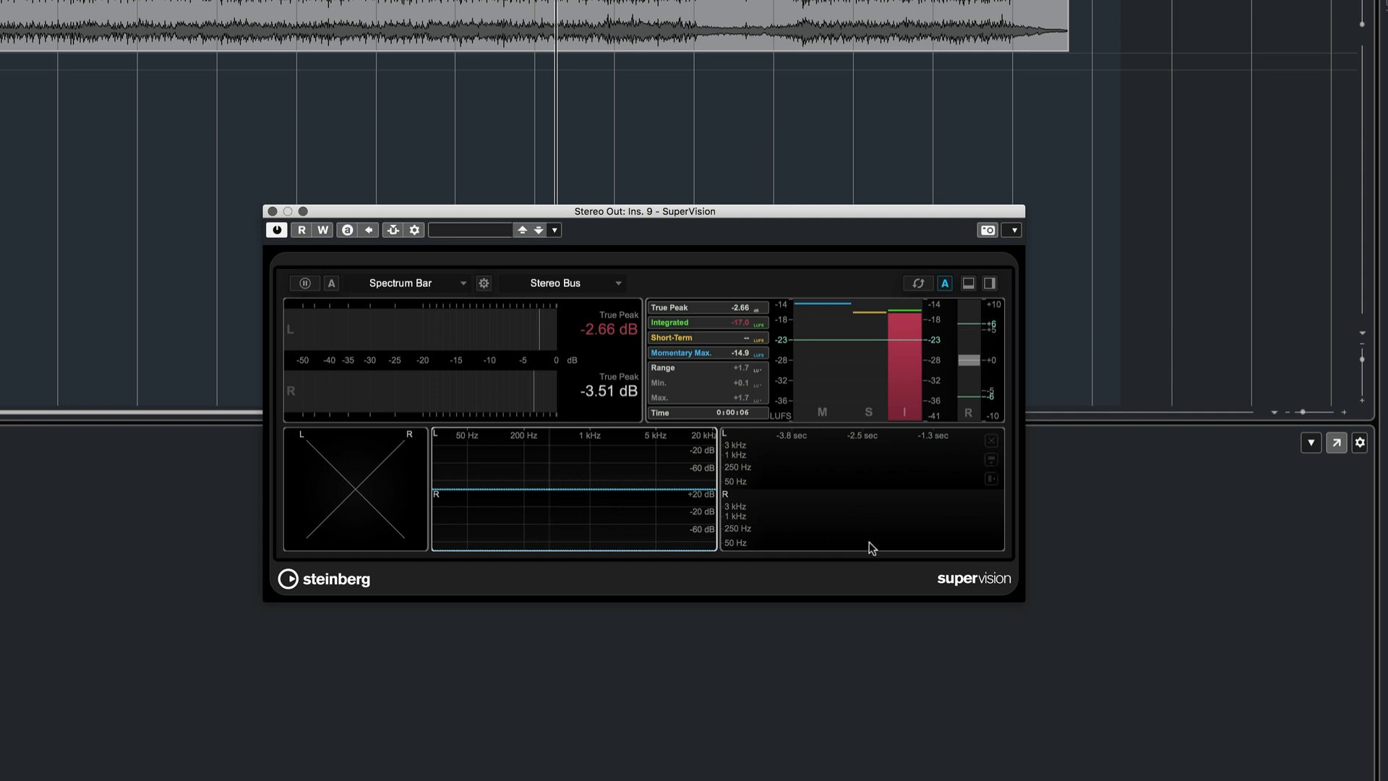